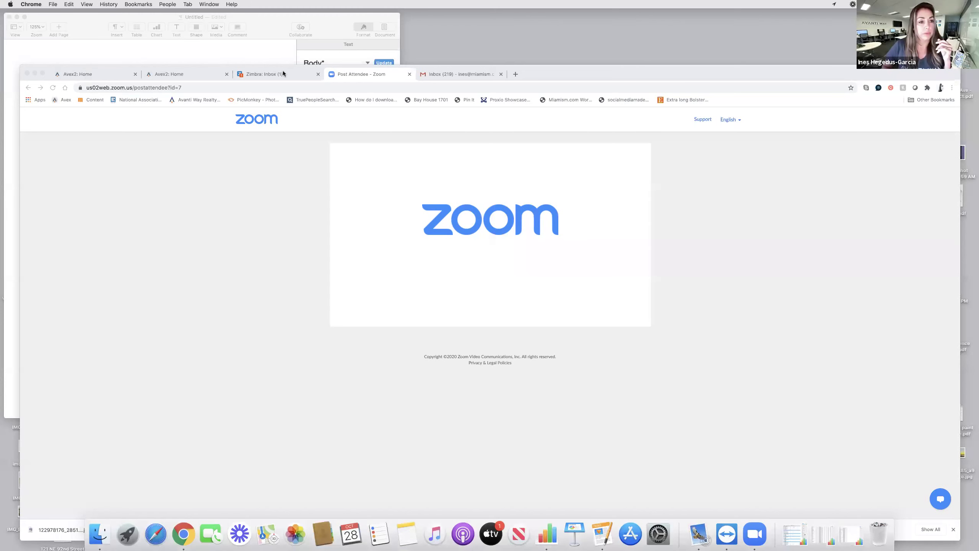
Bring up the myAvex Home dashboard tab and move the Chrome window up to the top of the screen
key("super+1")
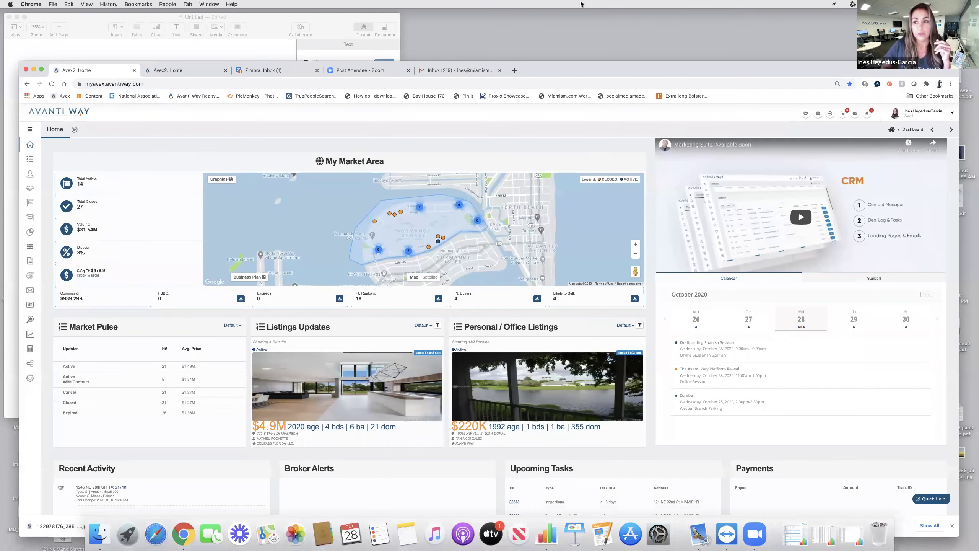
left_click_drag(594, 73, 589, 4)
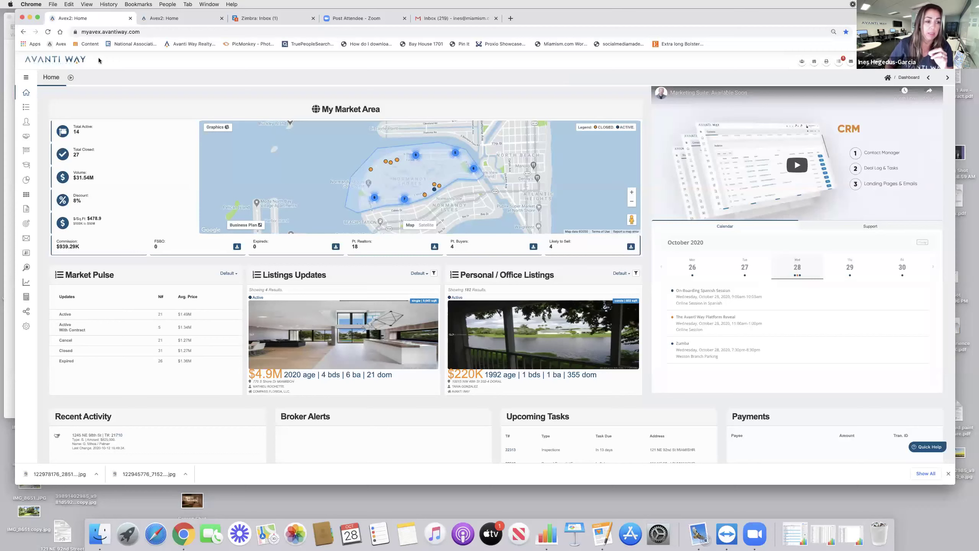
Open Business Plan from the sidebar and set its Location step to Search By Cities
mouse_move(38, 97)
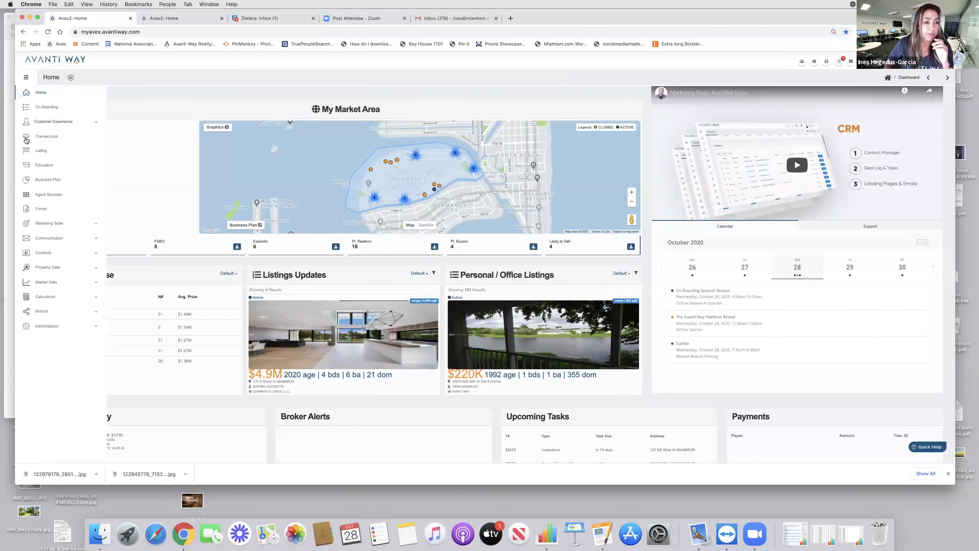
left_click(51, 181)
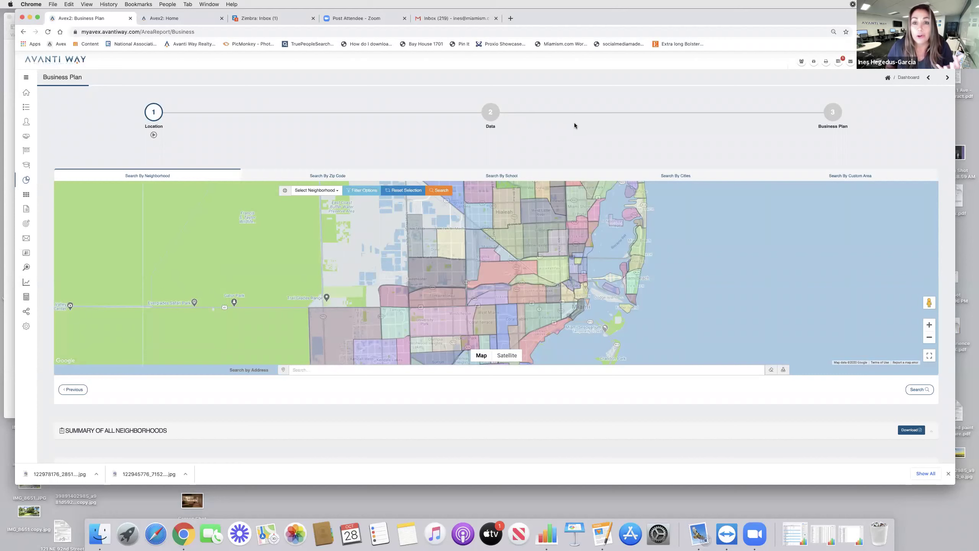
scroll(577, 125, "down", 1)
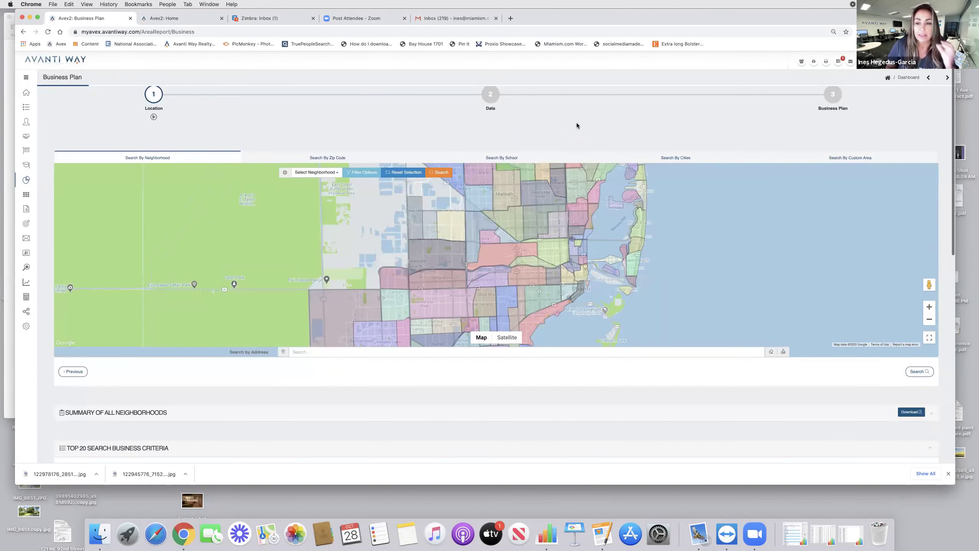
left_click(686, 159)
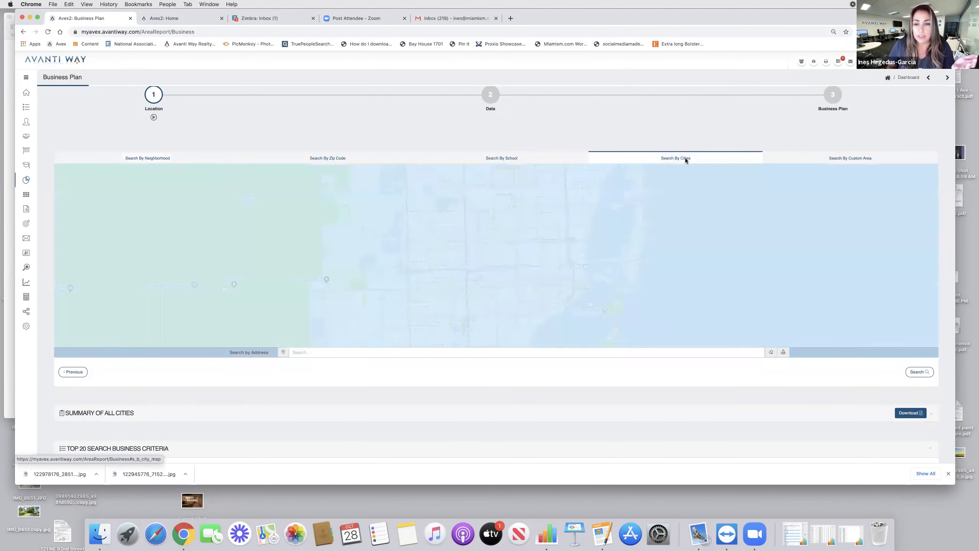
Pick Miramar from the Select City list and run the market search
left_click(304, 173)
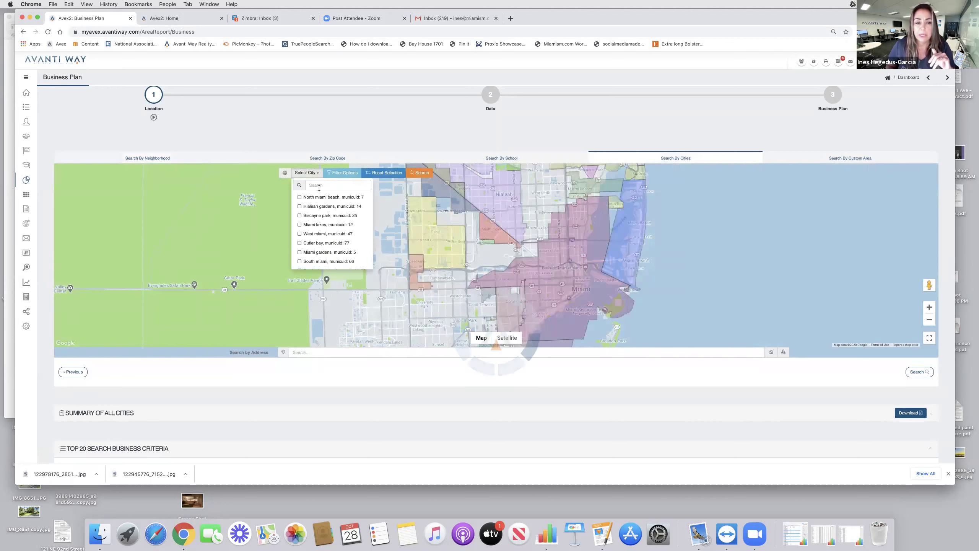
type("miramar")
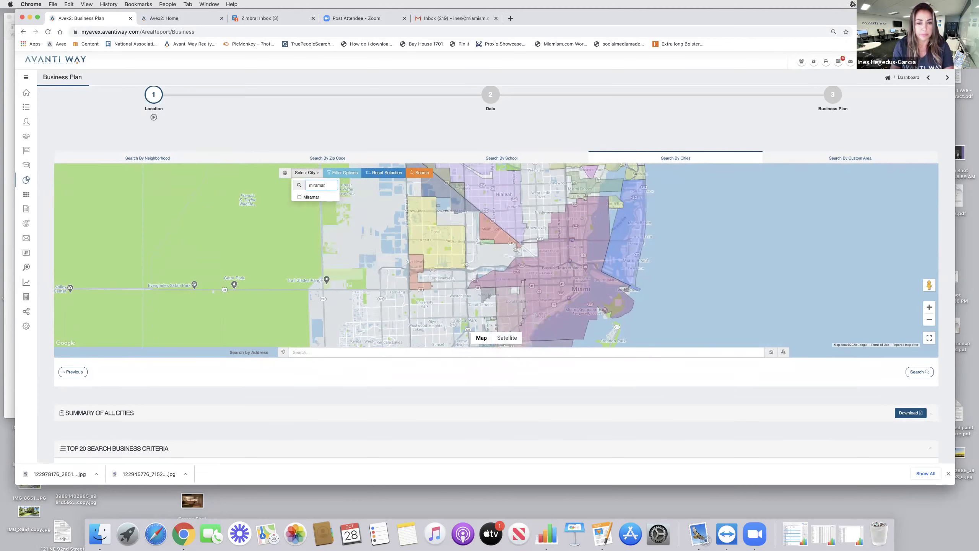
left_click(299, 197)
left_click(420, 174)
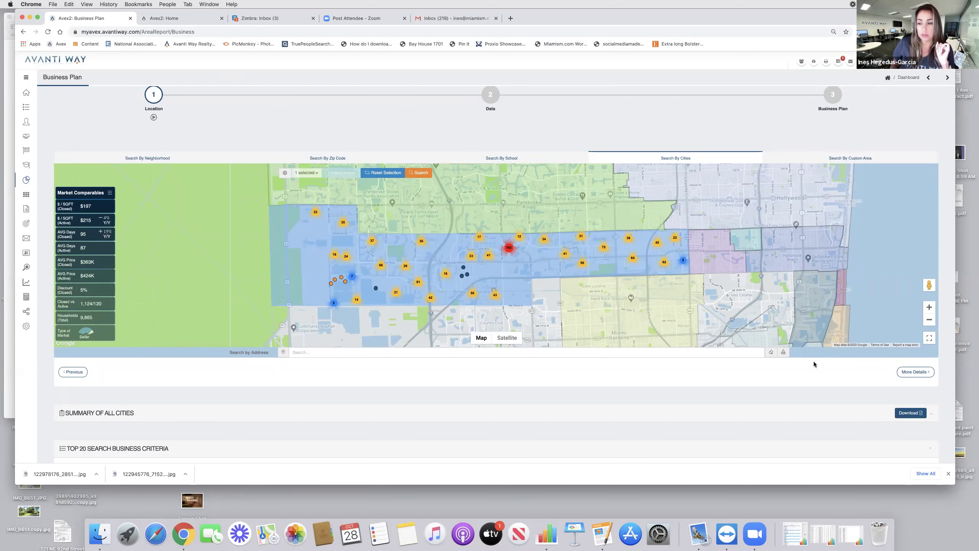
Advance the Business Plan to step 2, Data, with More Details
left_click(928, 373)
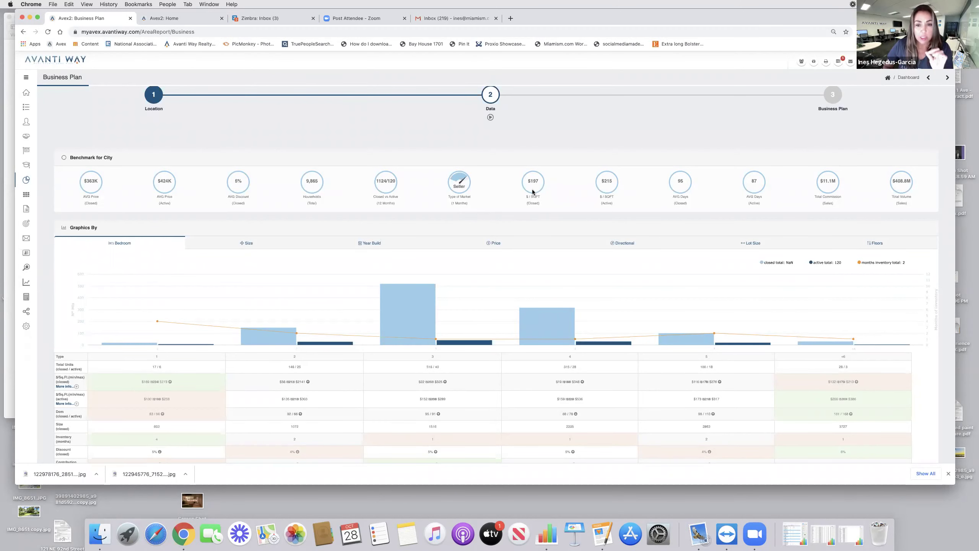
scroll(532, 191, "down", 5)
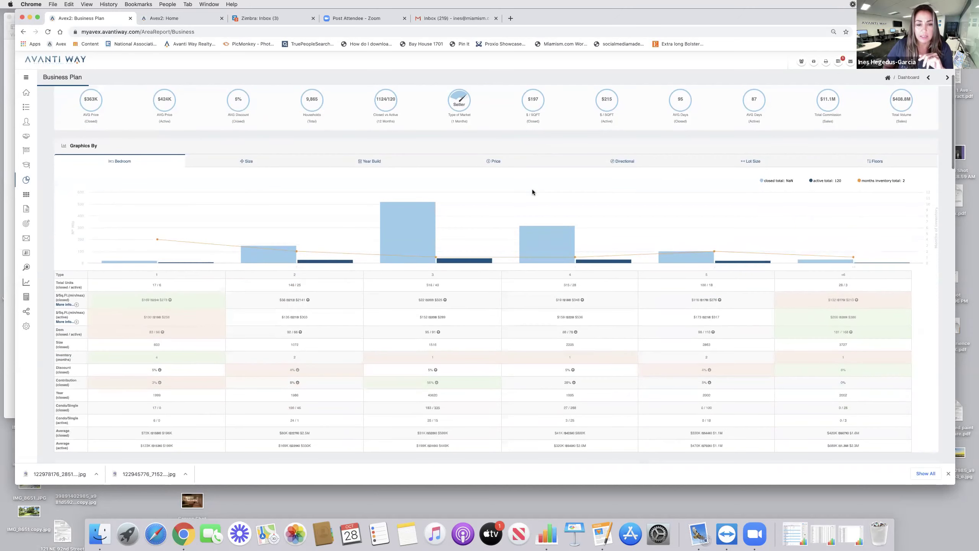
scroll(532, 192, "down", 1)
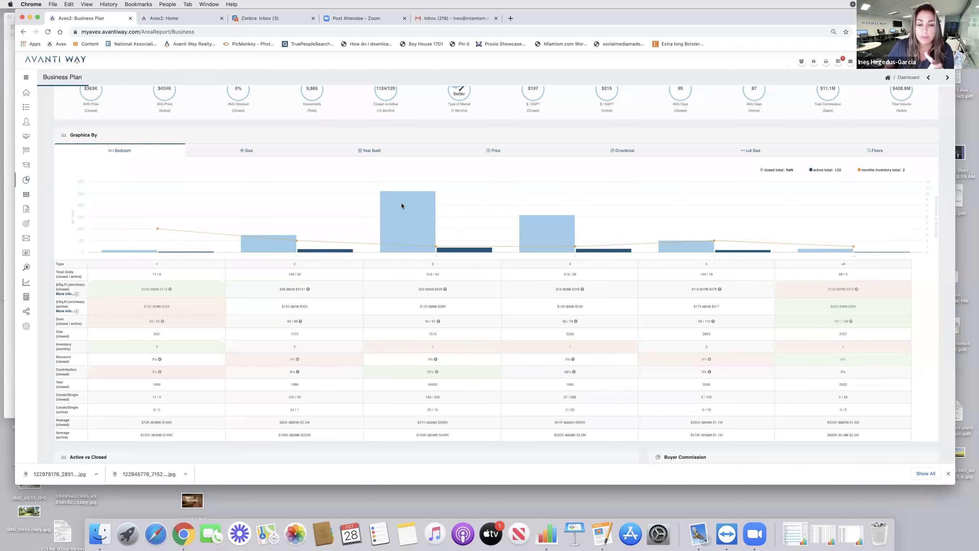
scroll(401, 203, "down", 2)
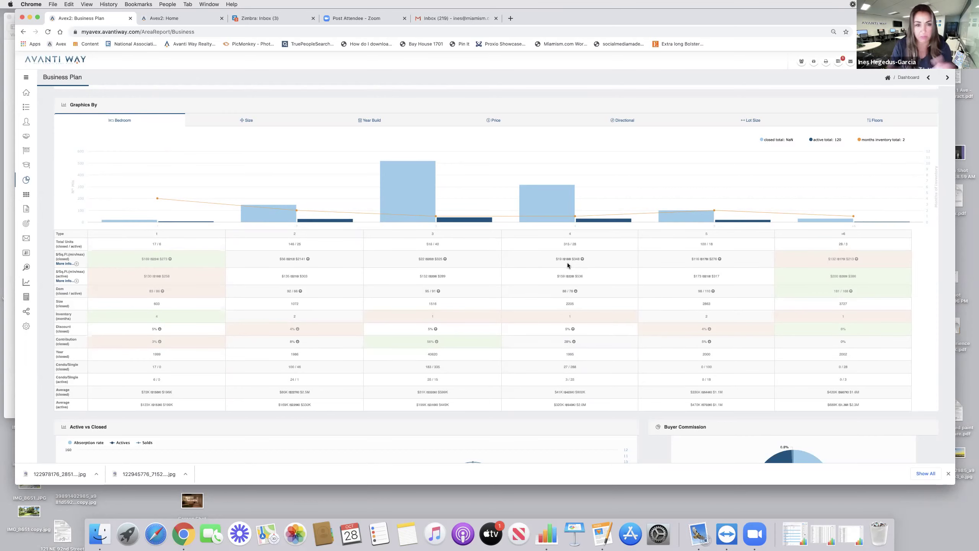
scroll(567, 263, "up", 4)
Break the Graphics chart down by home size, then year built, then price range
left_click(255, 261)
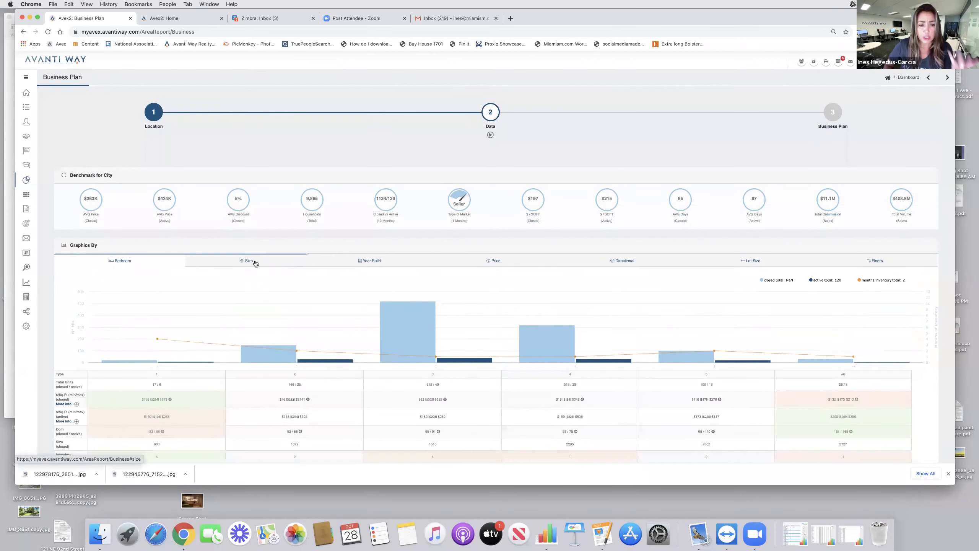
scroll(332, 257, "down", 2)
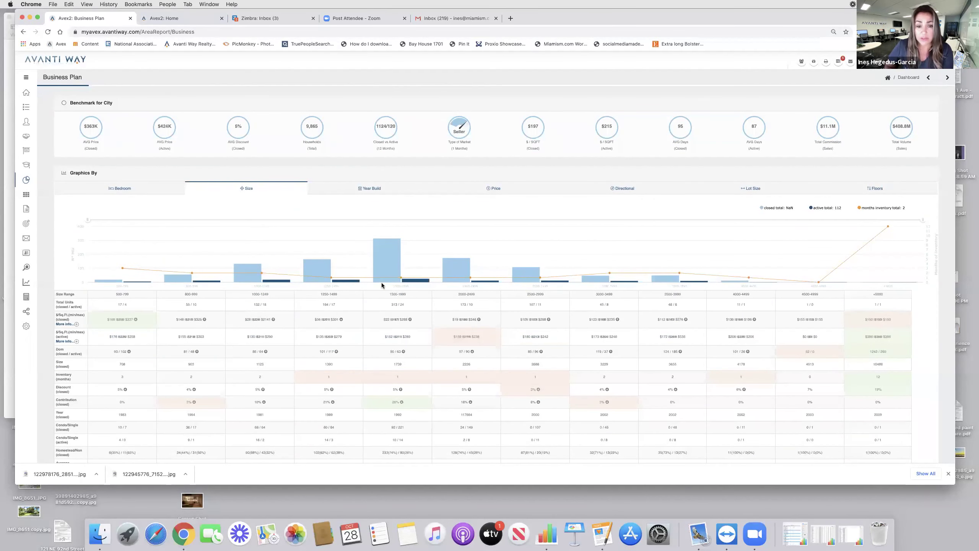
mouse_move(383, 277)
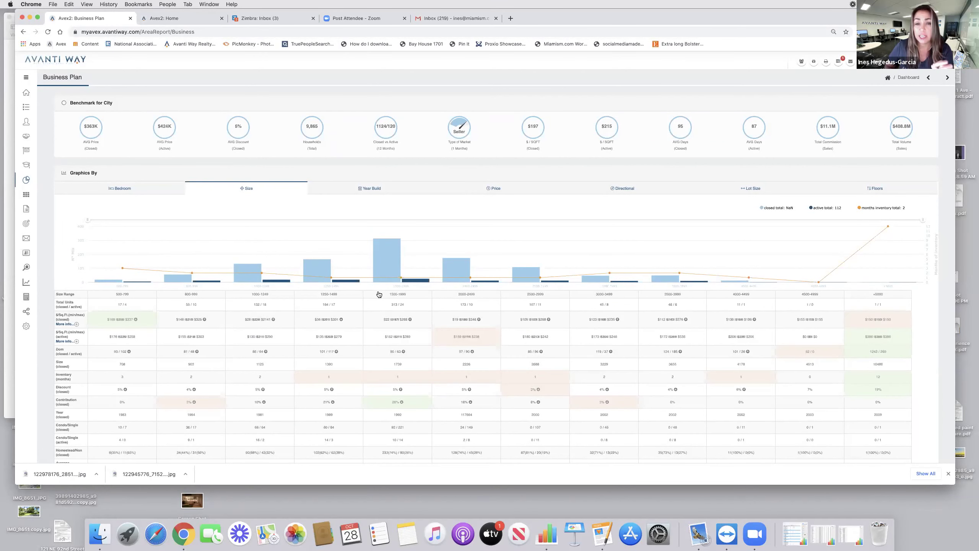
left_click(374, 192)
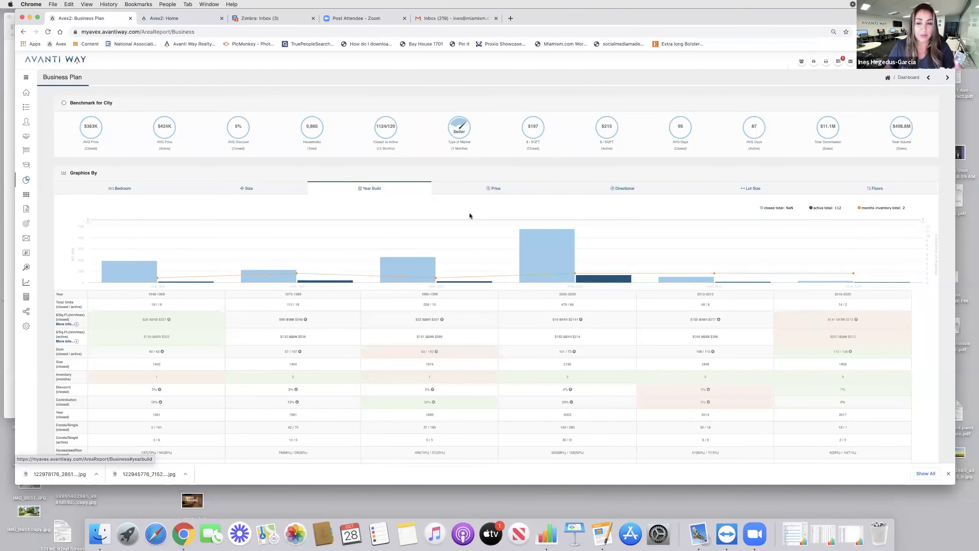
mouse_move(554, 261)
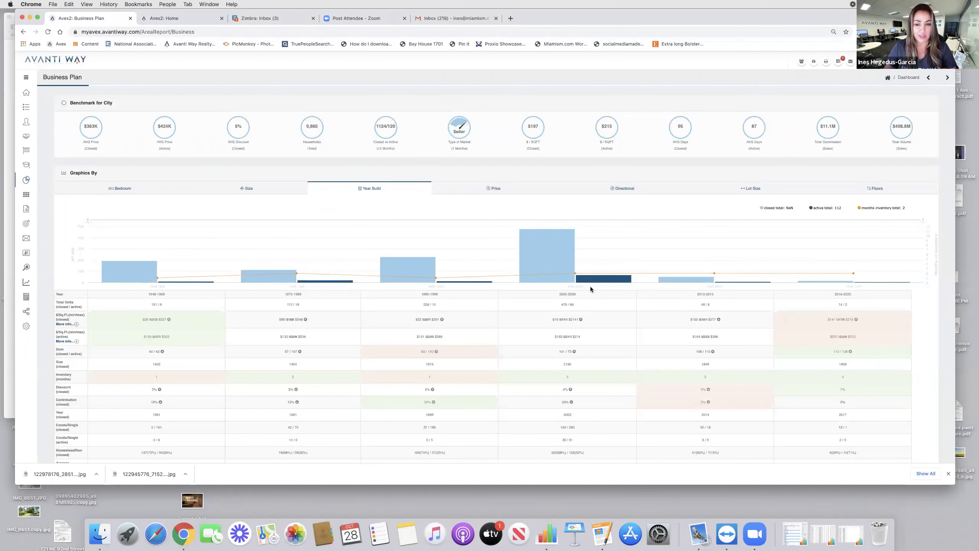
left_click(504, 191)
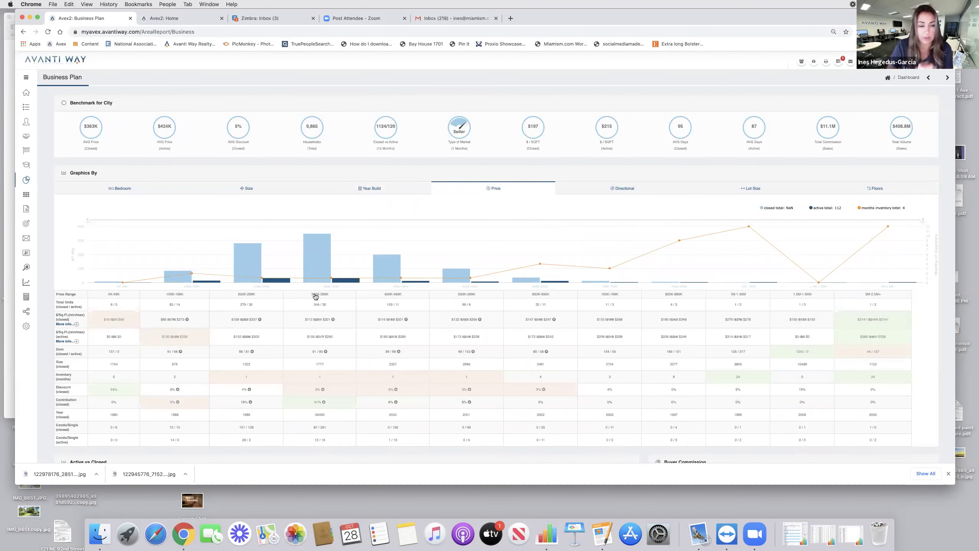
mouse_move(337, 261)
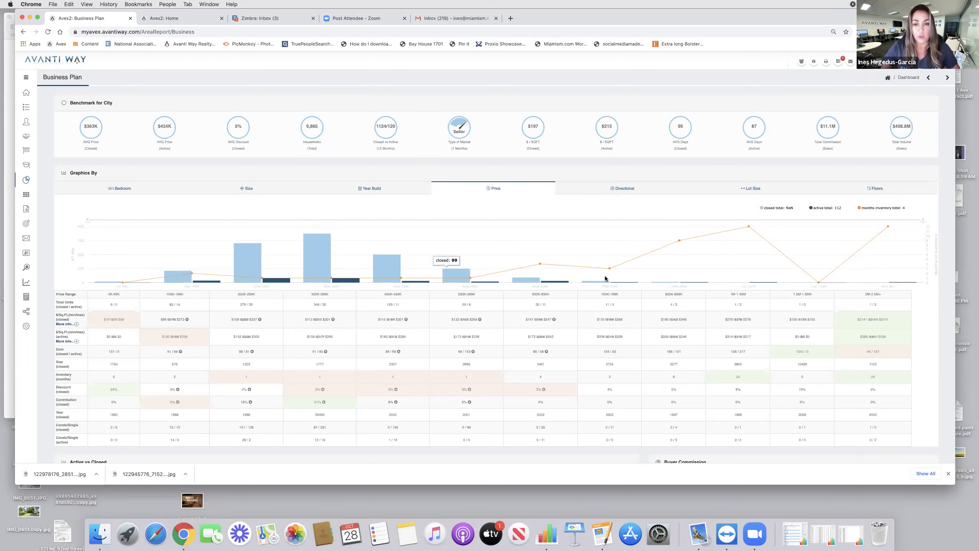
scroll(605, 276, "down", 3)
scroll(605, 277, "down", 5)
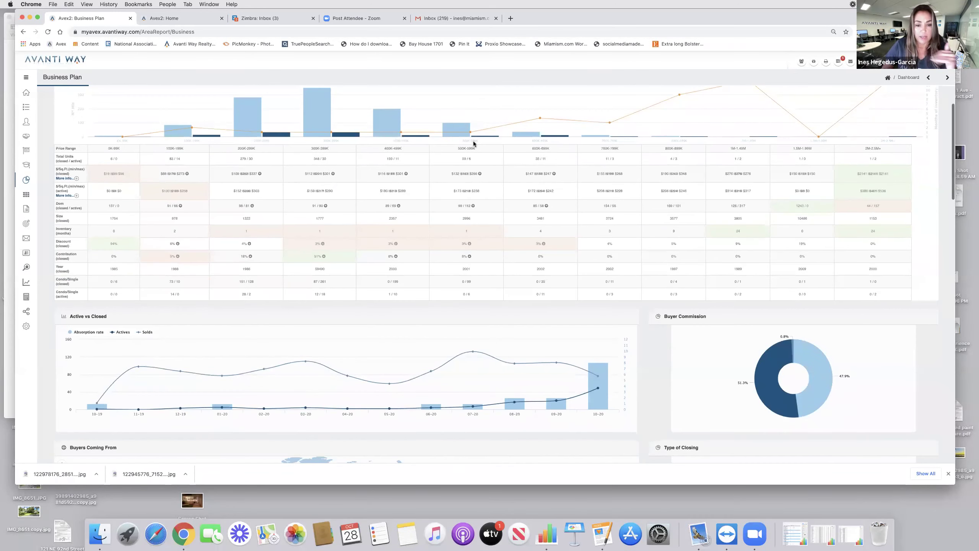
Pull out the 51.3% slice of the Buyer Commission donut
scroll(471, 151, "down", 1)
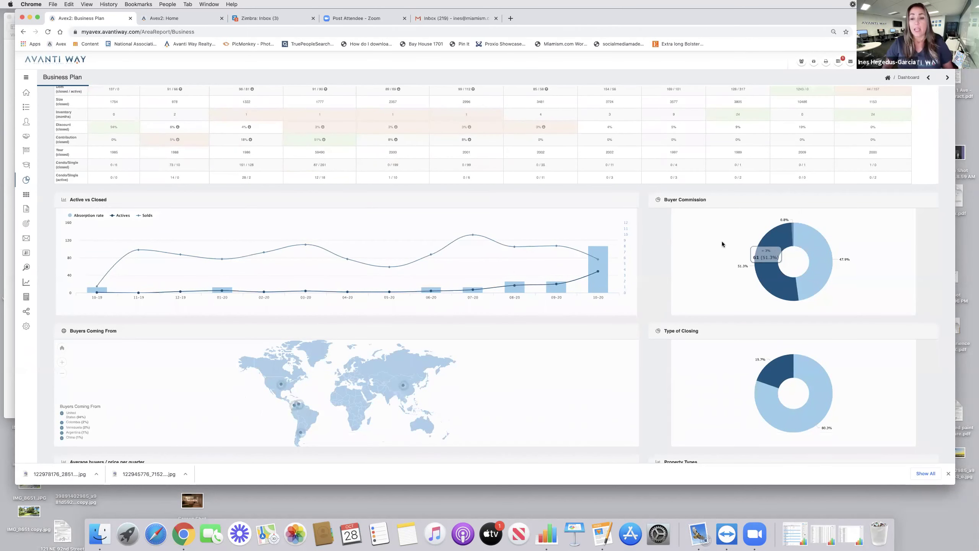
left_click(779, 246)
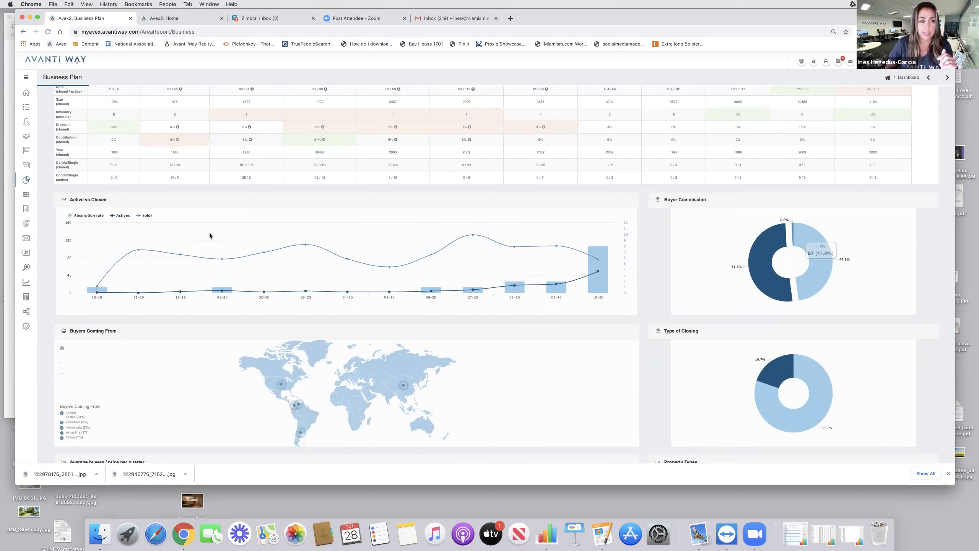
Toggle the Absorption rate, Actives and Solds legend items until only absorption rate bars remain
left_click(88, 215)
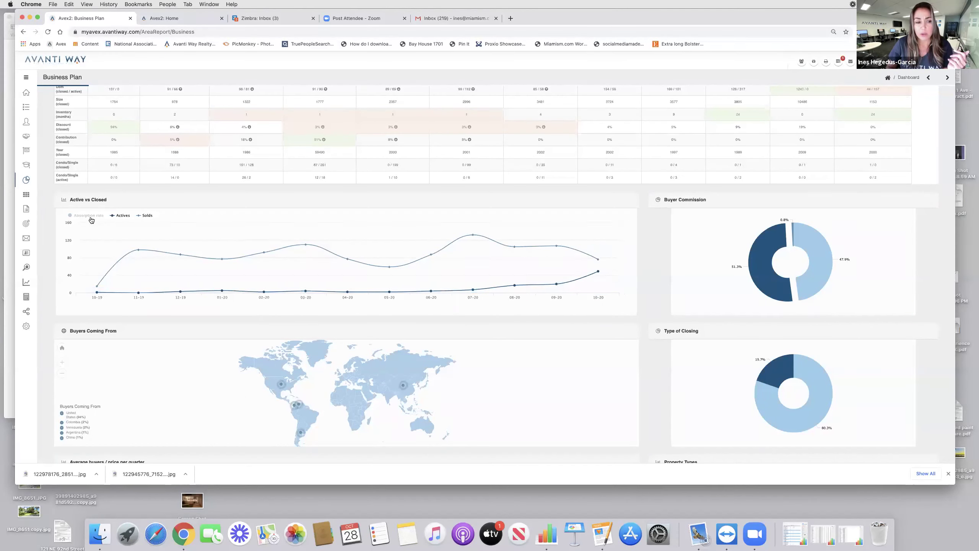
left_click(117, 219)
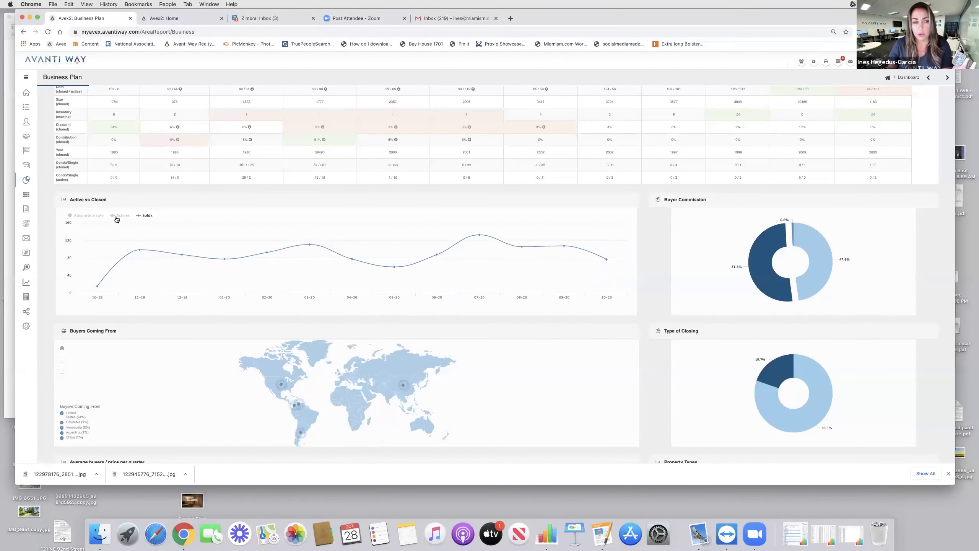
mouse_move(96, 299)
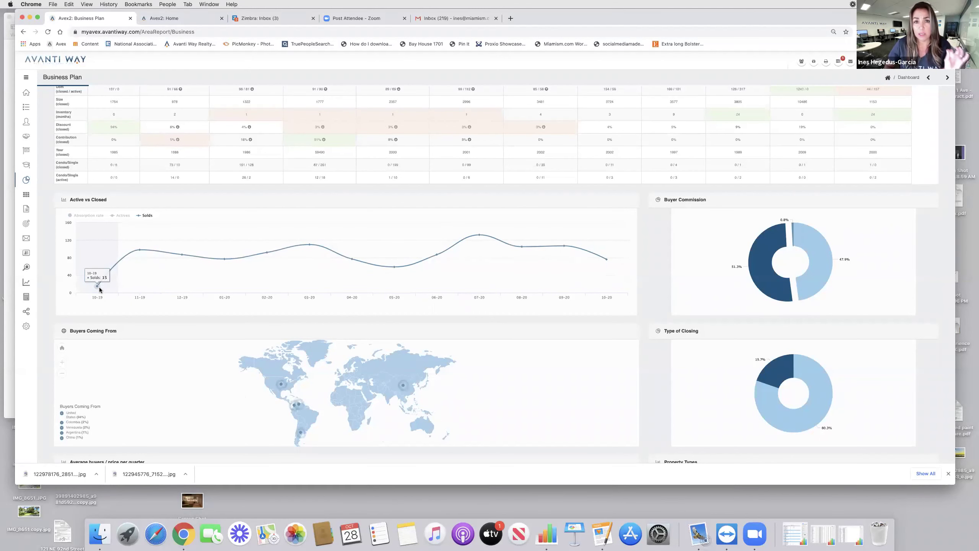
mouse_move(156, 258)
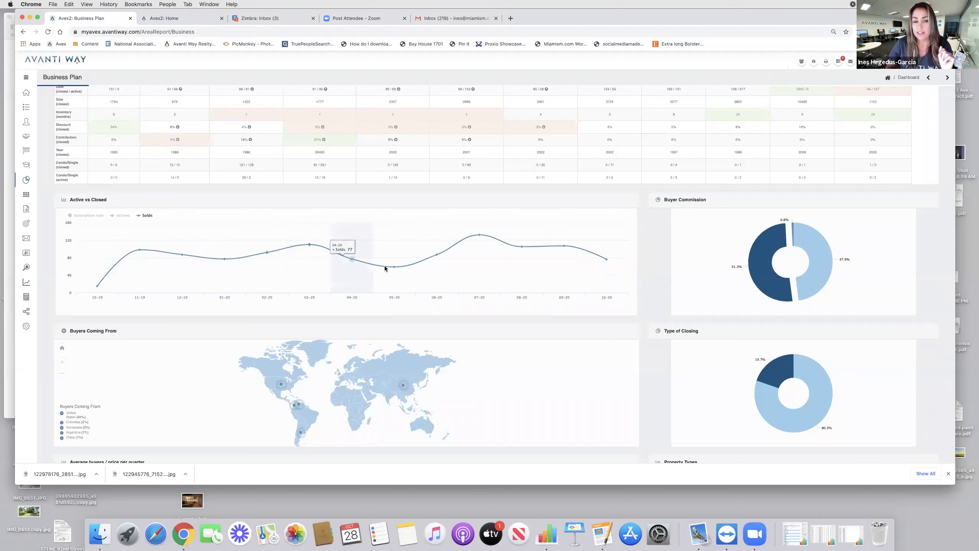
mouse_move(527, 244)
mouse_move(609, 260)
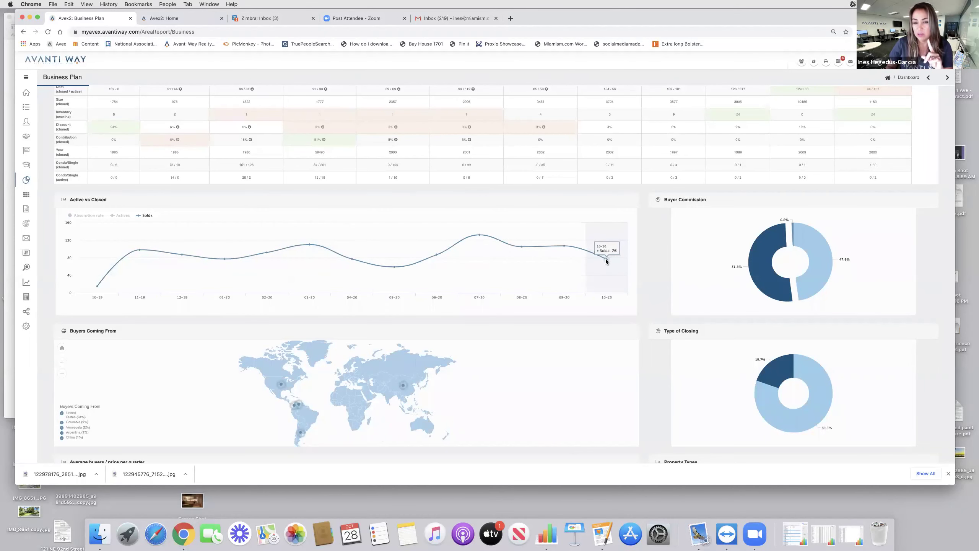
left_click(123, 215)
left_click(148, 217)
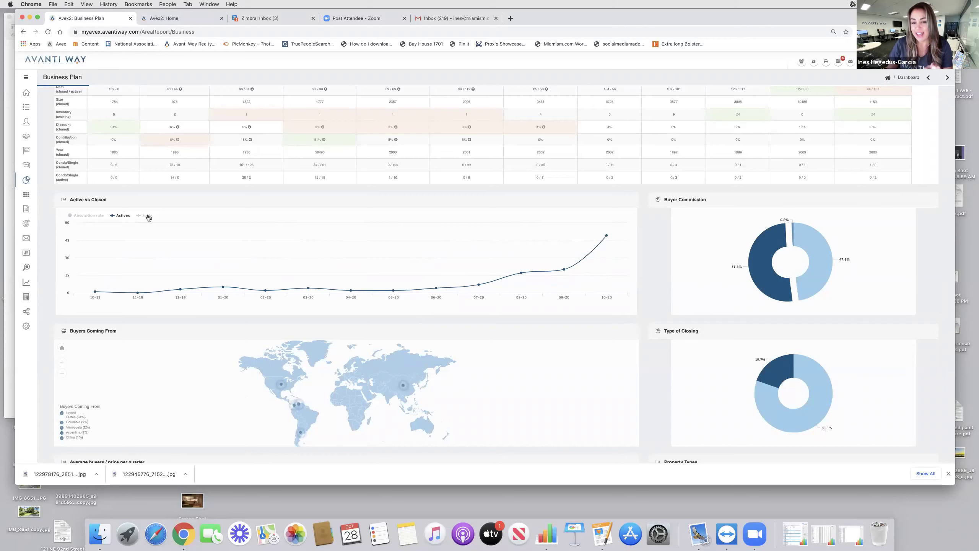
mouse_move(479, 286)
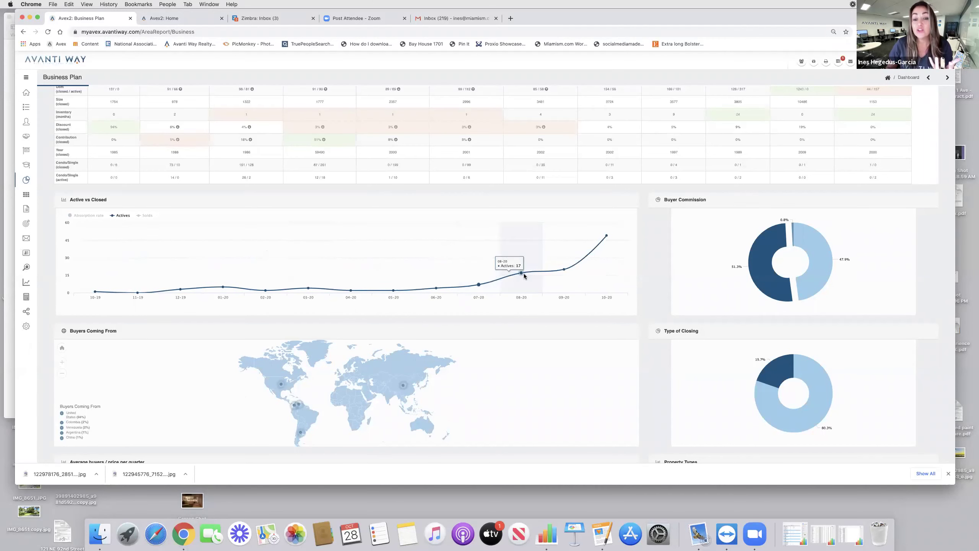
mouse_move(552, 274)
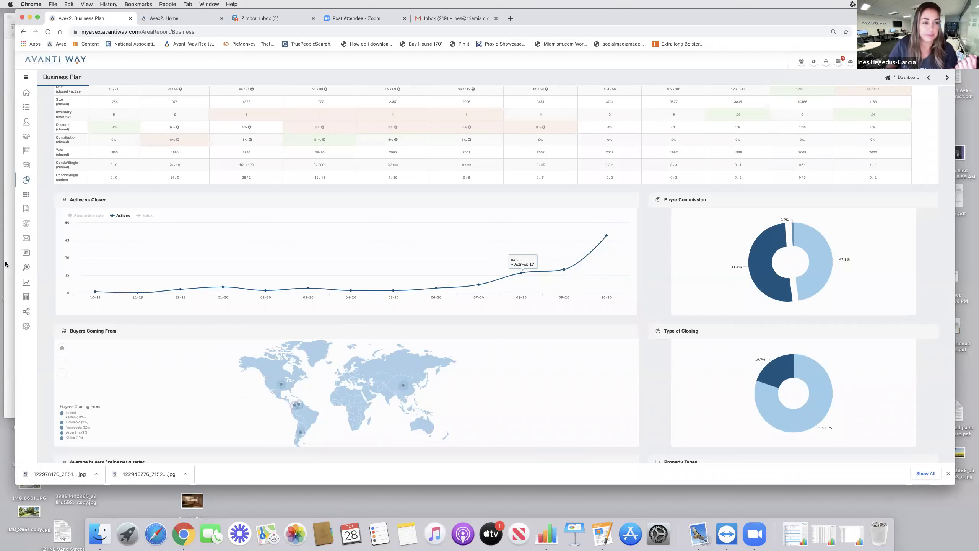
left_click(89, 216)
left_click(122, 216)
Pull out the 19.7% Cash slice of the Type of Closing donut
scroll(314, 292, "down", 5)
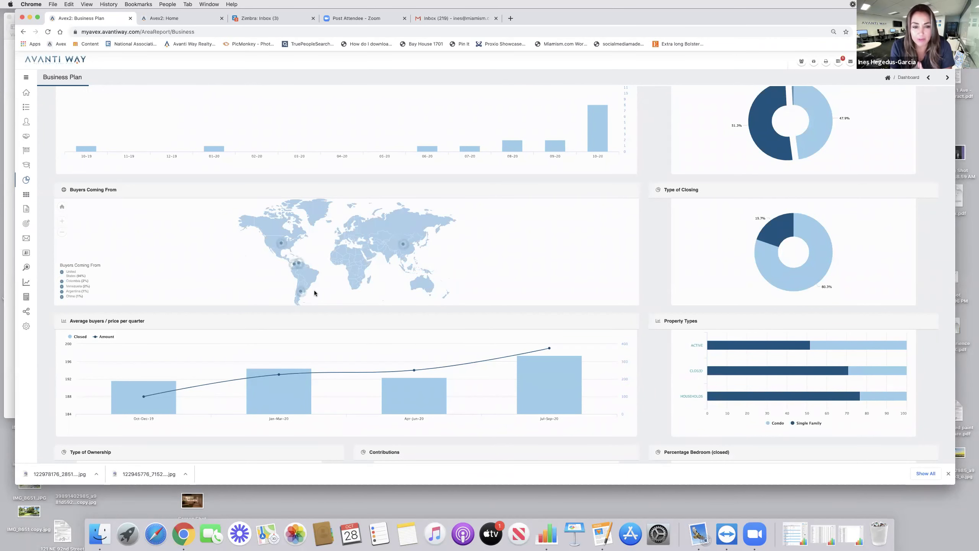
scroll(314, 292, "down", 1)
scroll(349, 275, "up", 1)
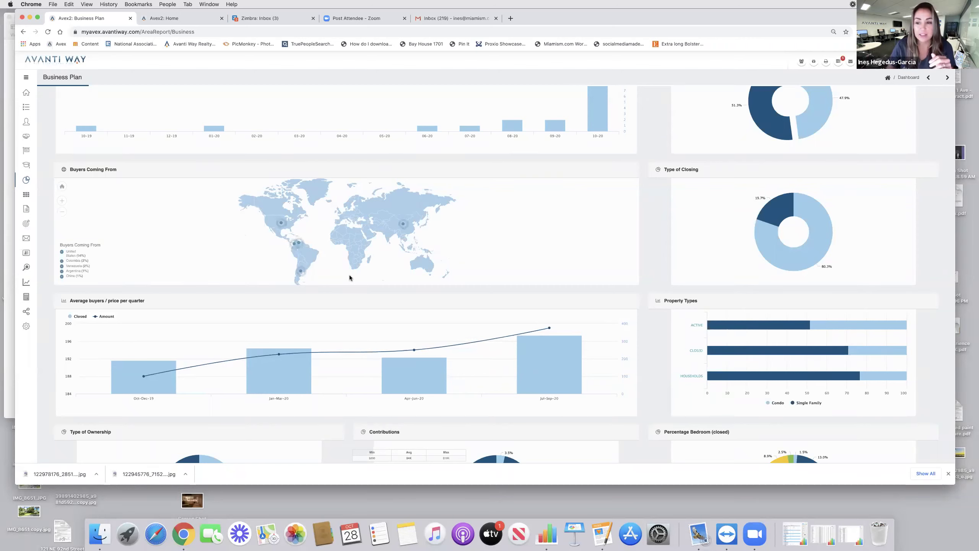
left_click(775, 209)
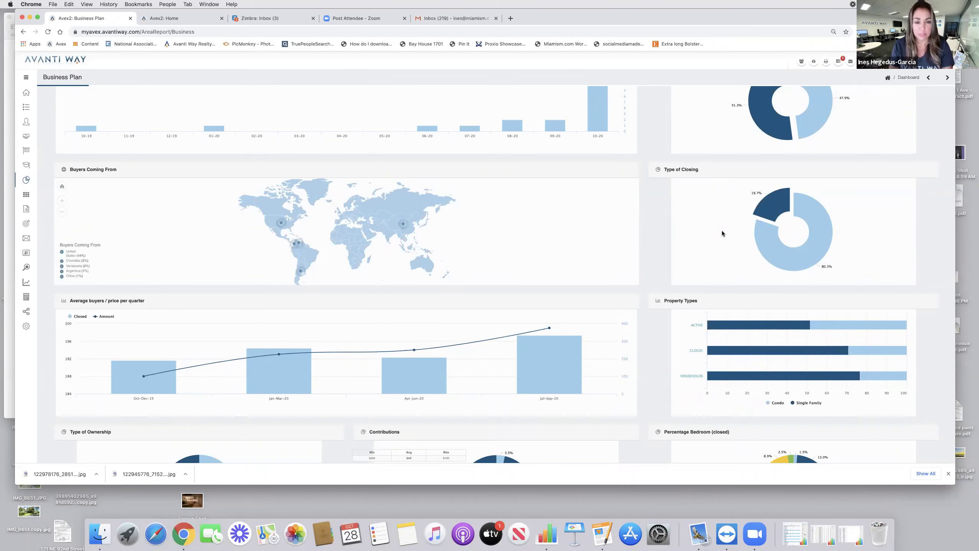
Pop out the 30.1% Investor slice (338 closings) of the Type of Ownership donut
scroll(621, 222, "down", 3)
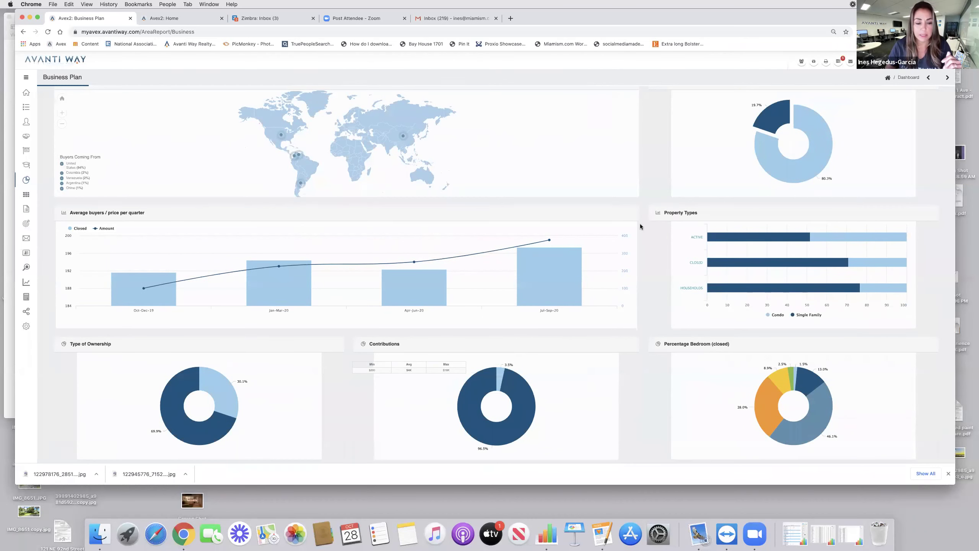
scroll(640, 225, "down", 2)
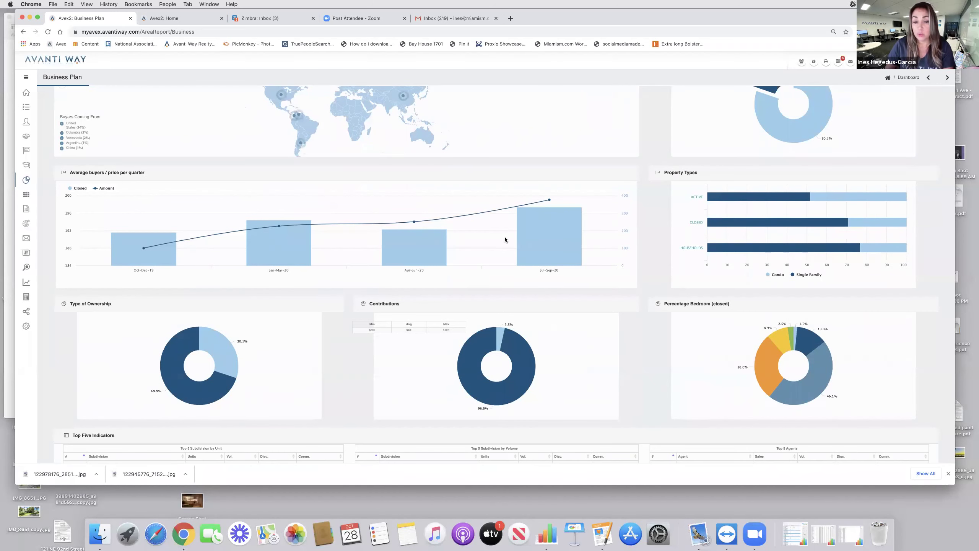
scroll(505, 236, "down", 3)
mouse_move(210, 321)
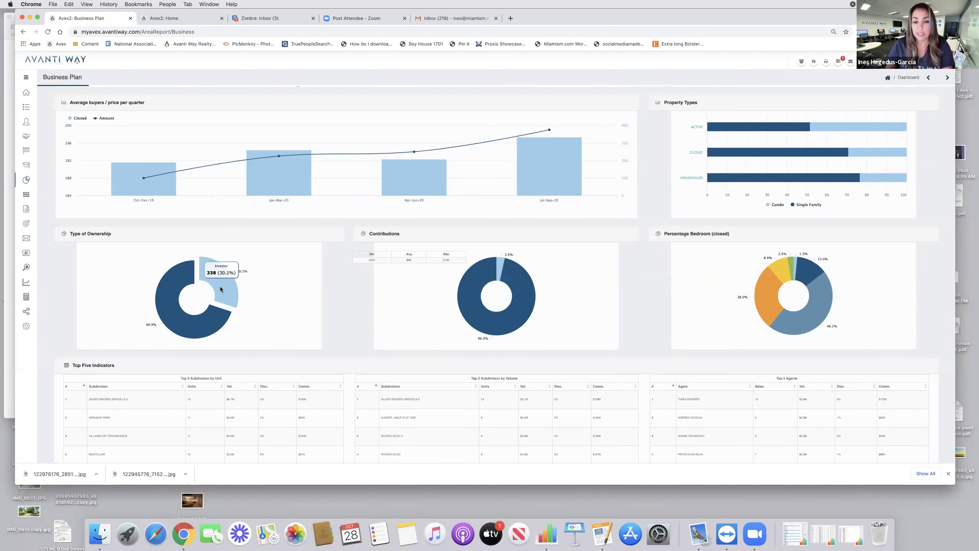
scroll(450, 232, "down", 3)
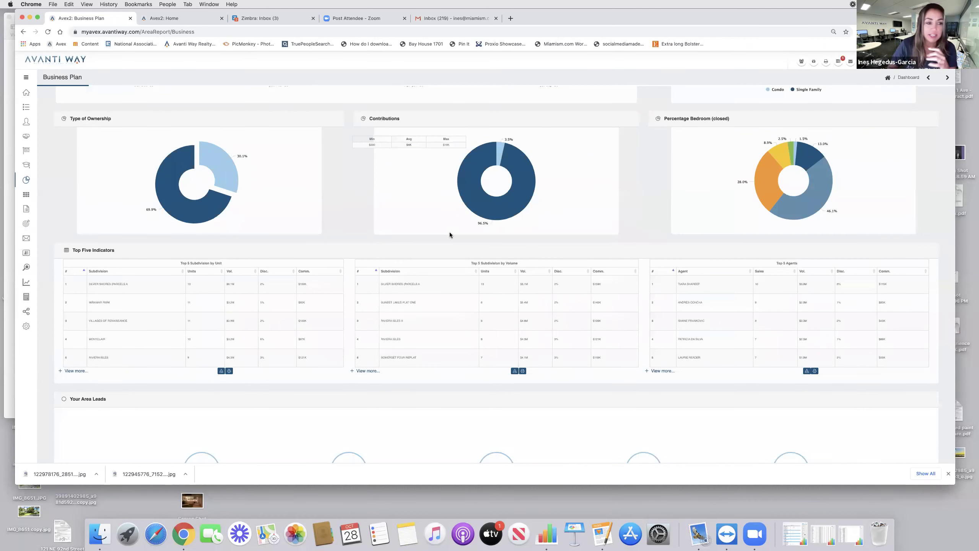
Scroll to the top five subdivisions and agents tables and the Area Leads counts (197, 454)
scroll(450, 232, "down", 1)
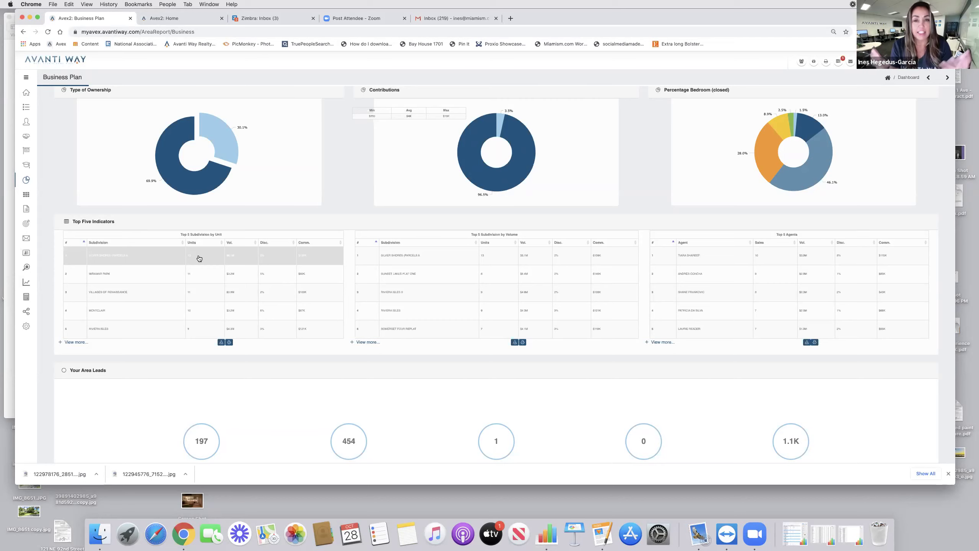
Scroll down to the demographics for zip codes 33023, 33025, 33027 and 33029 and the consulted-data table
scroll(247, 259, "down", 3)
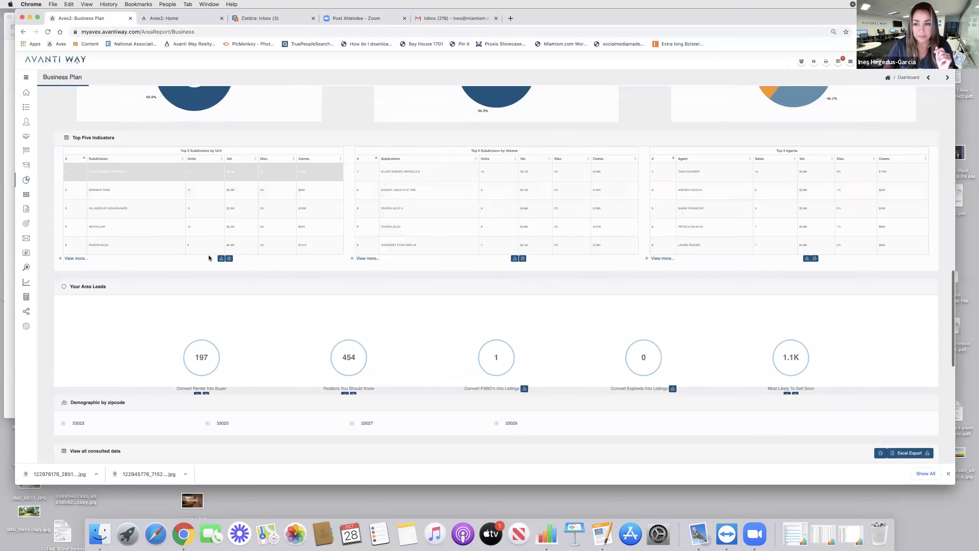
scroll(294, 213, "down", 1)
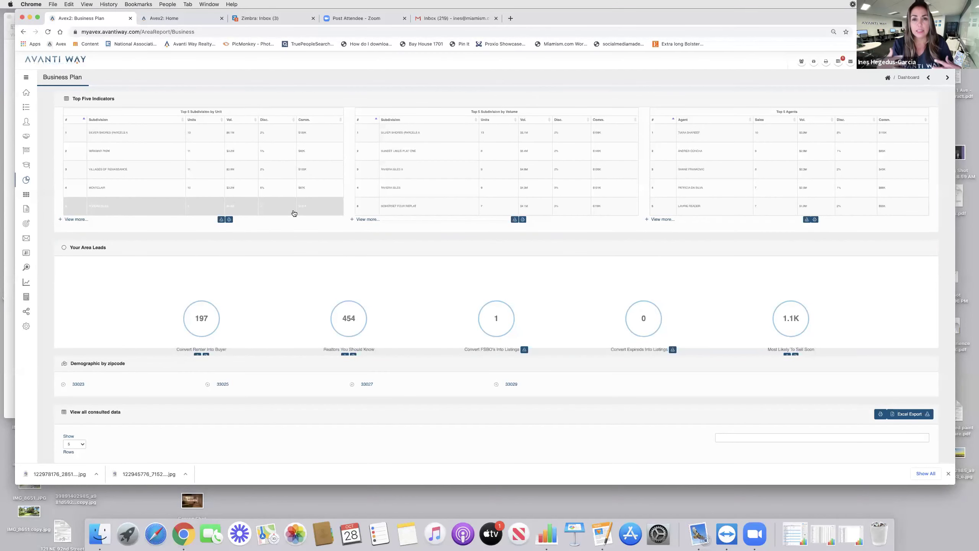
scroll(294, 213, "down", 3)
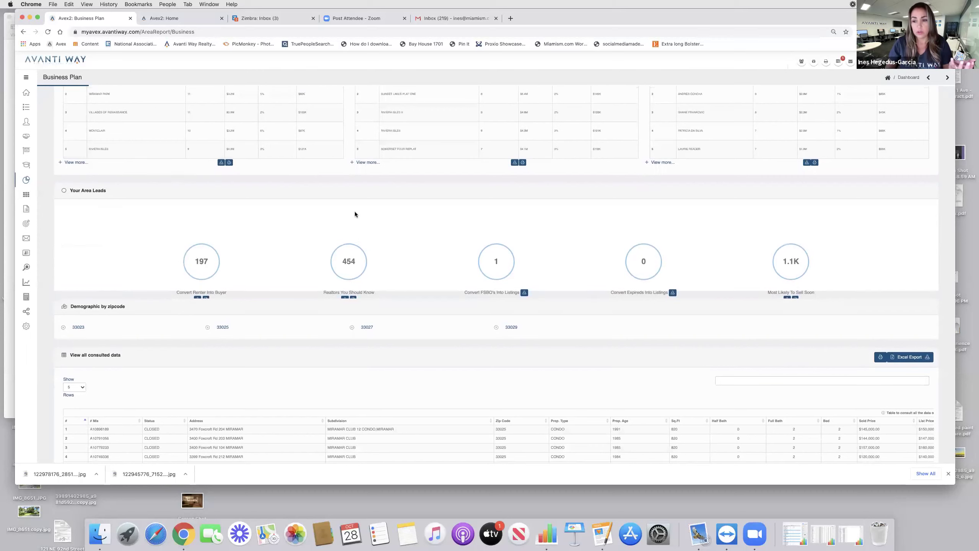
Scroll past the 1,244-entry consulted-data table down to Market Report Presentation
scroll(540, 231, "down", 1)
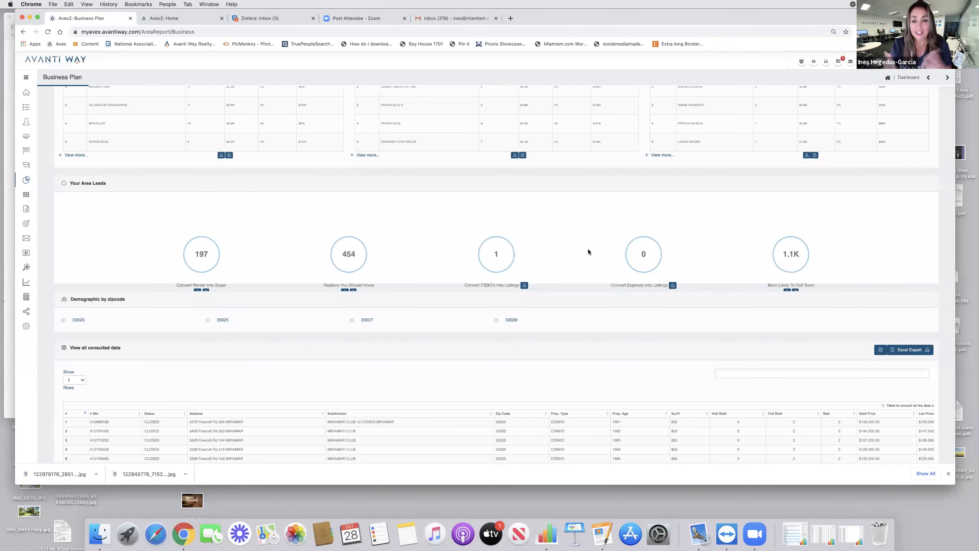
Generate the English Market Report Presentation for Miramar so it offers Link Report
scroll(588, 251, "down", 3)
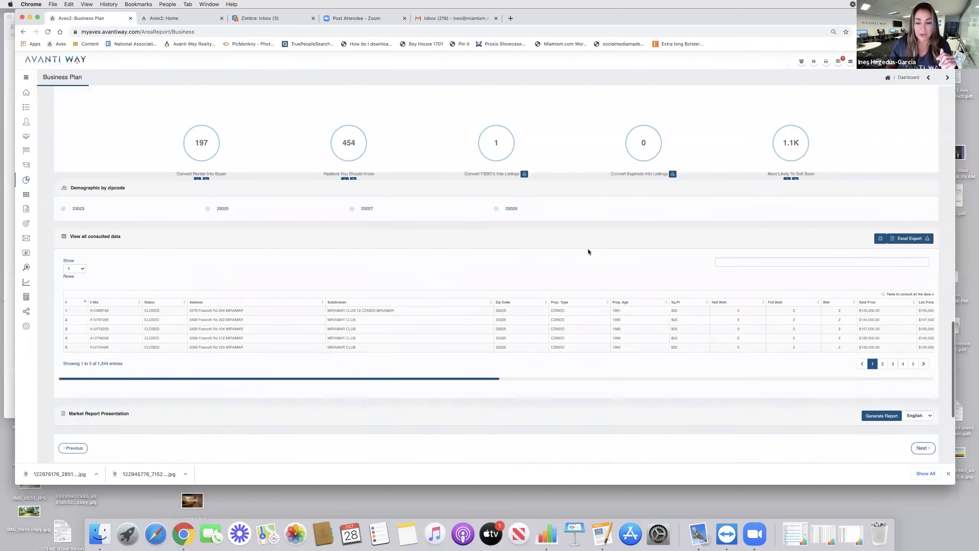
scroll(588, 248, "down", 3)
scroll(732, 355, "up", 2)
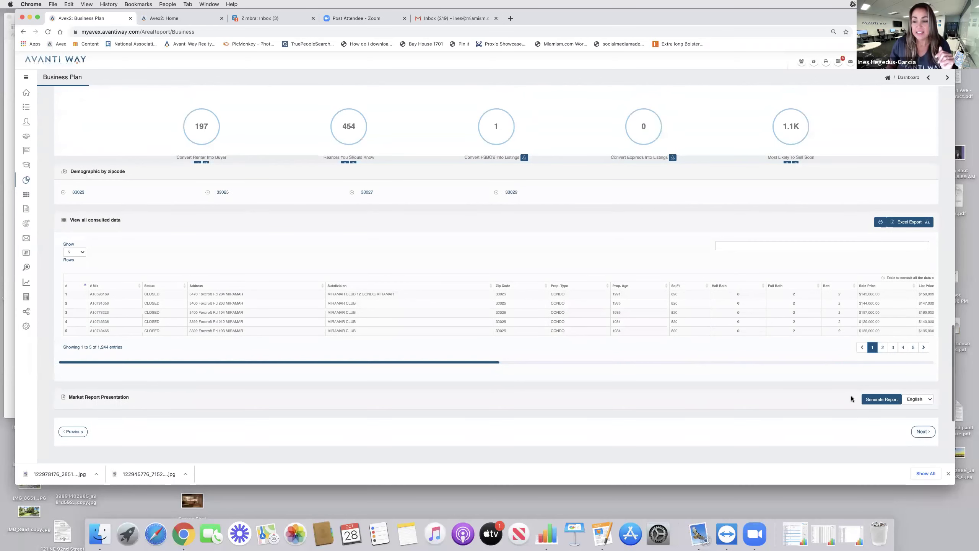
left_click(880, 402)
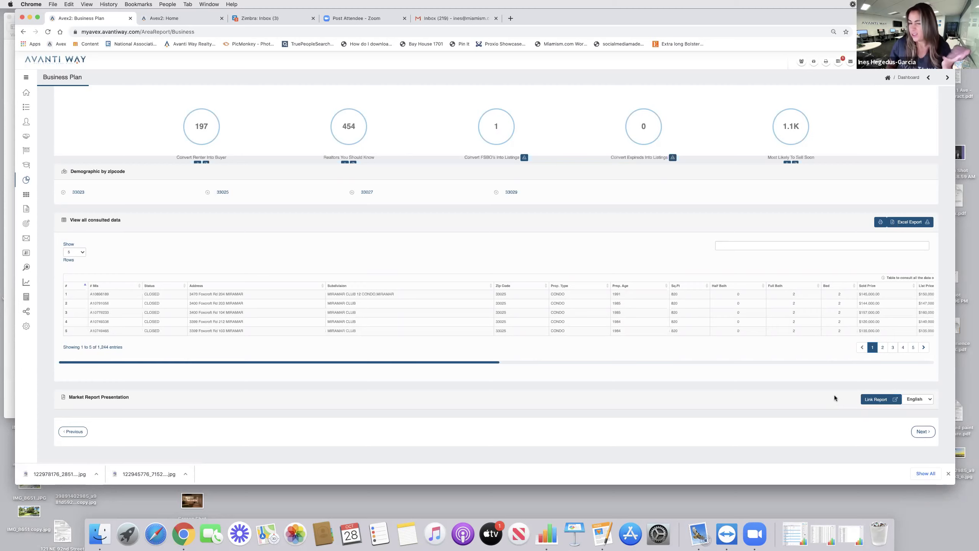
Move to the Business Plan step and enter a custom price range of $200,000.00 to $400,000.00
left_click(922, 430)
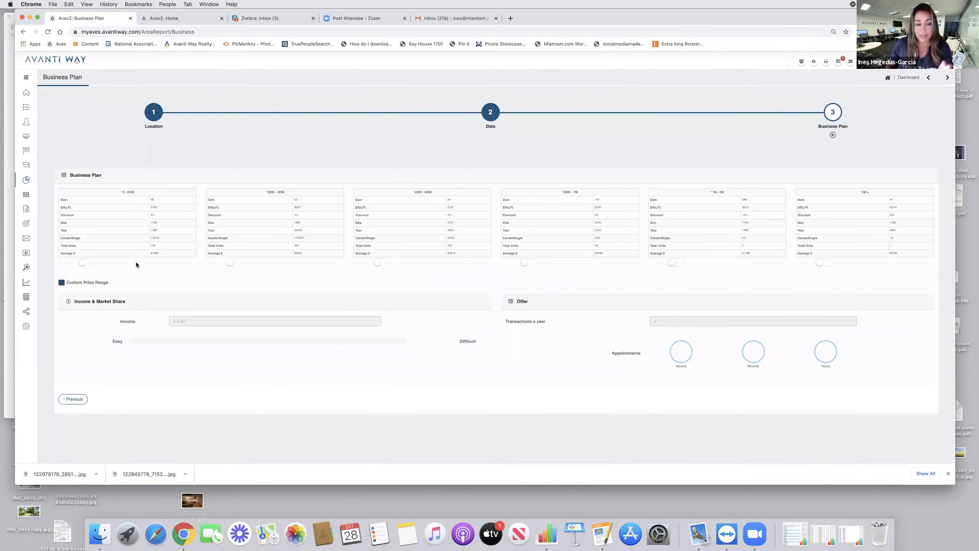
left_click(61, 283)
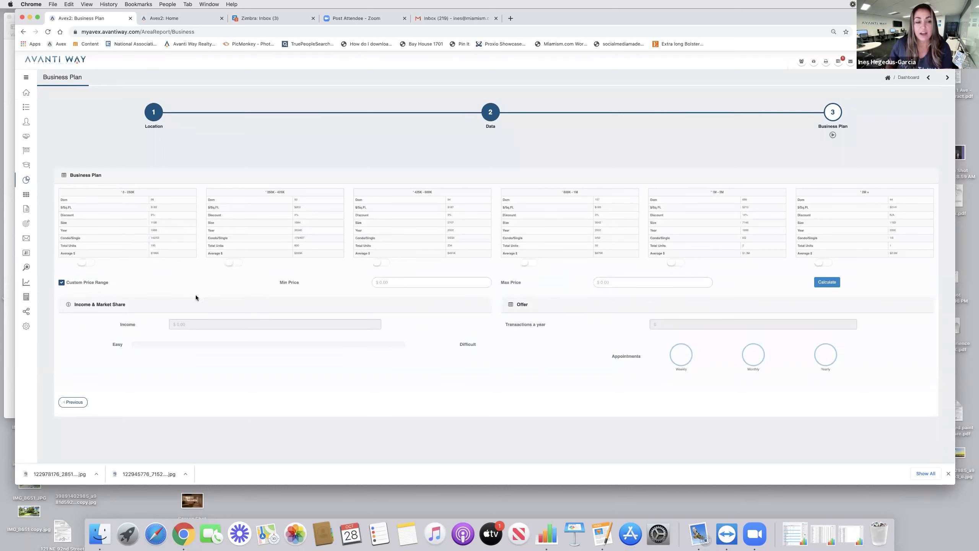
left_click(398, 284)
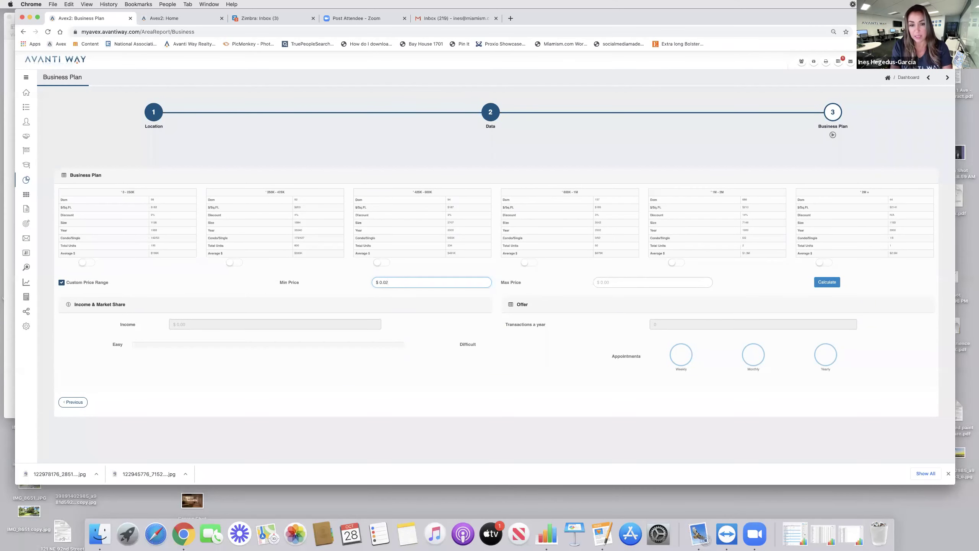
type("2,000")
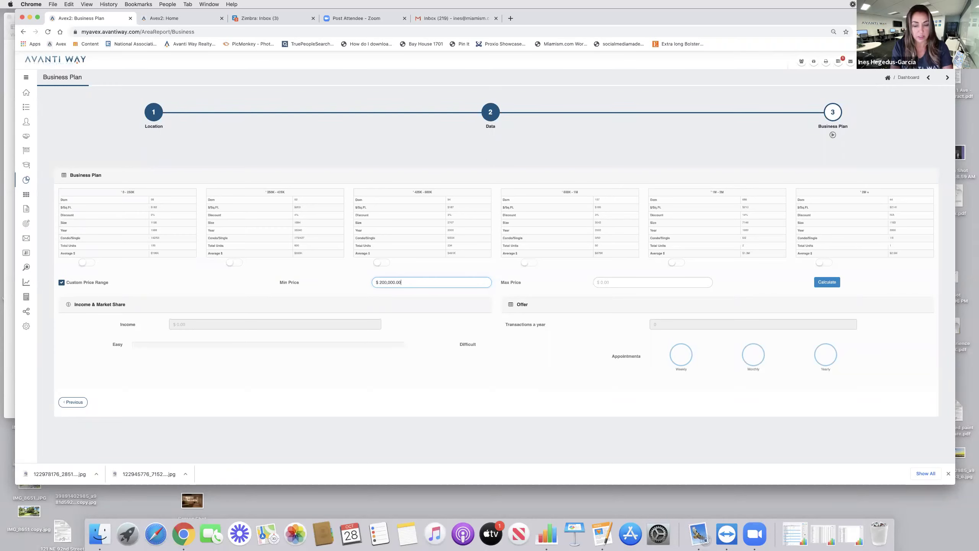
left_click(609, 283)
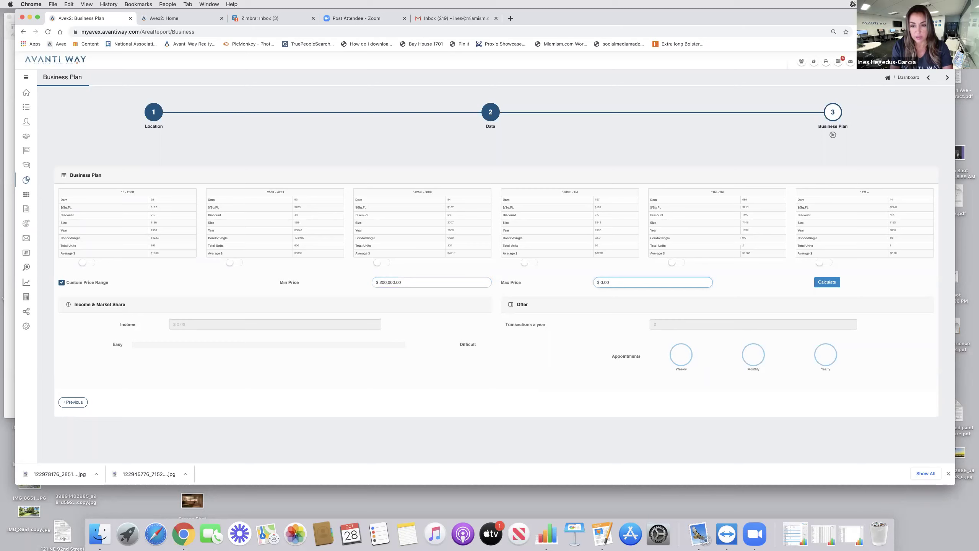
type("40,000.00")
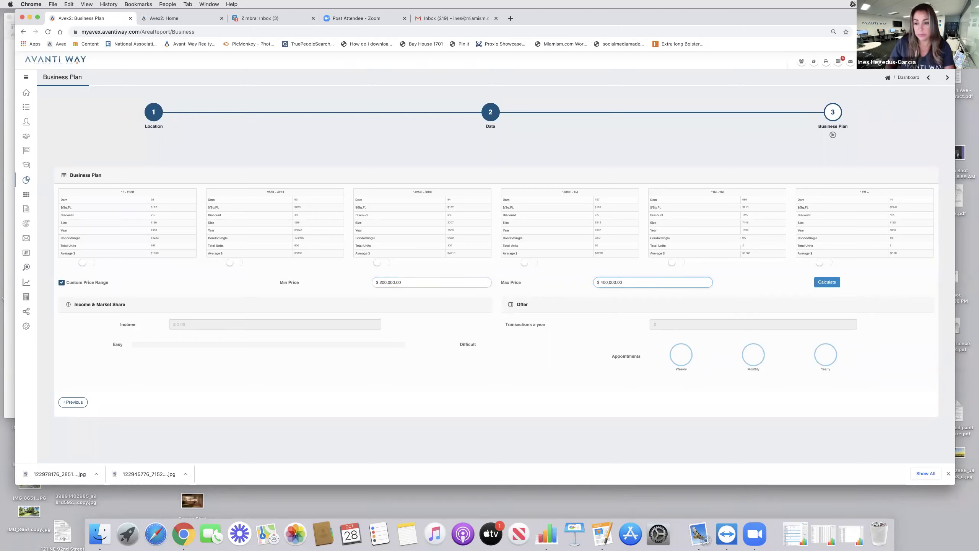
left_click(829, 283)
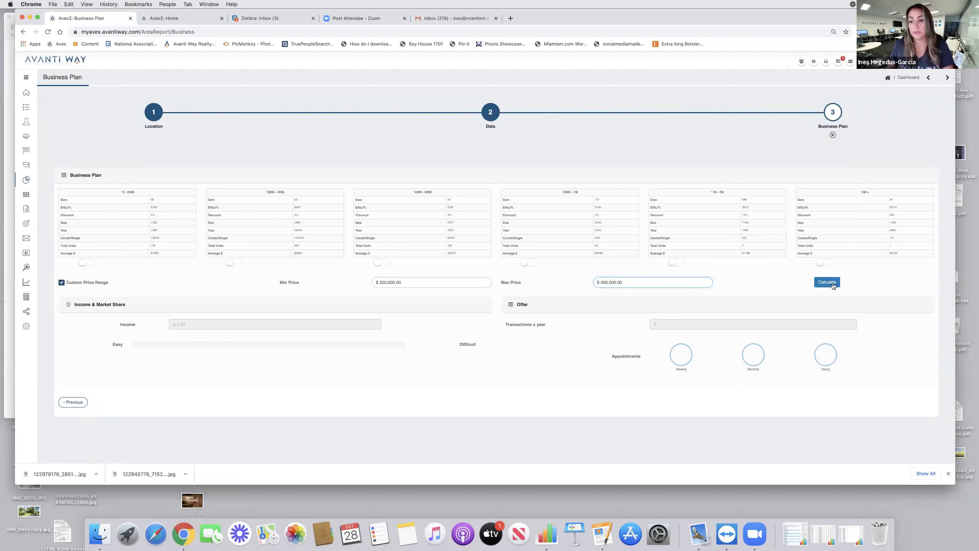
Calculate the $200K–$400K plan with a $100,000.00 income goal, giving 1.85% market share and 13 transactions
left_click(828, 283)
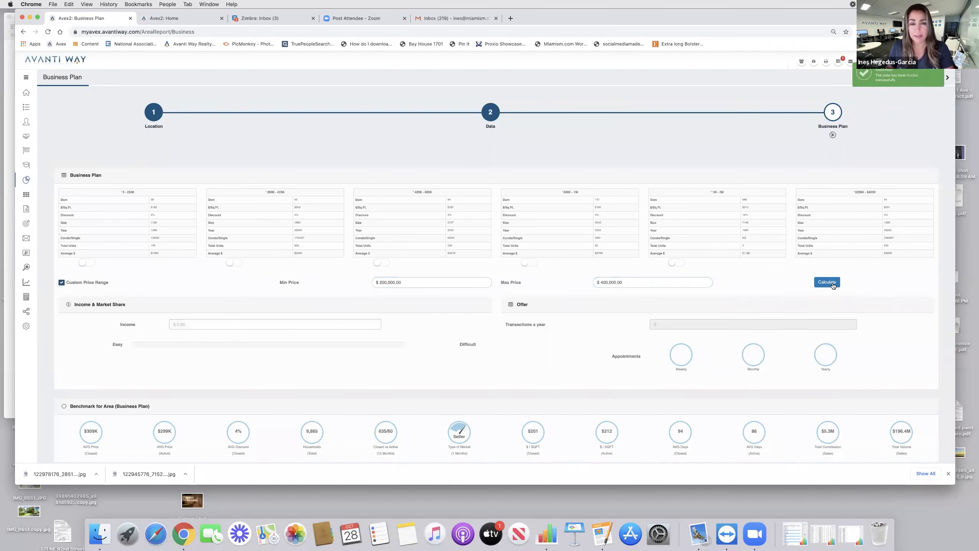
left_click(200, 325)
type("100,000.00")
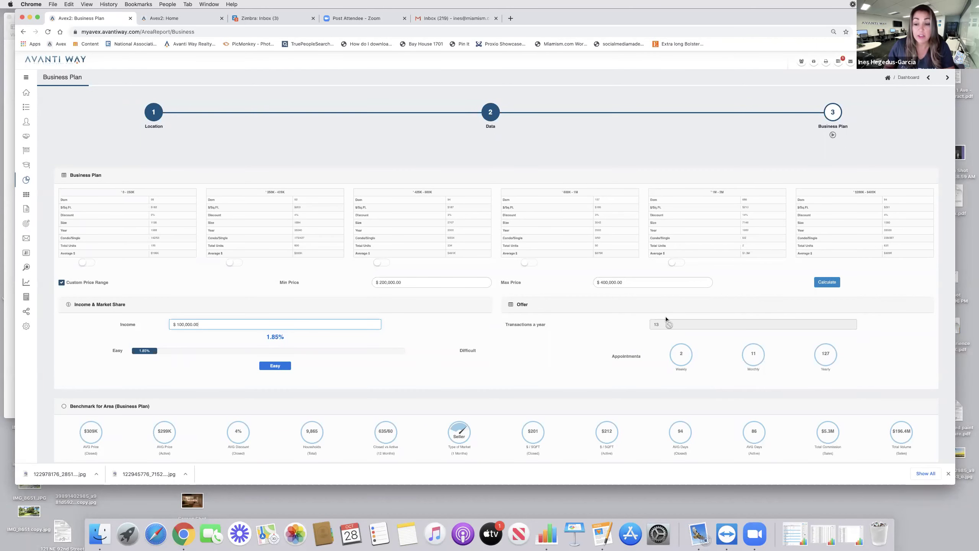
scroll(601, 321, "down", 5)
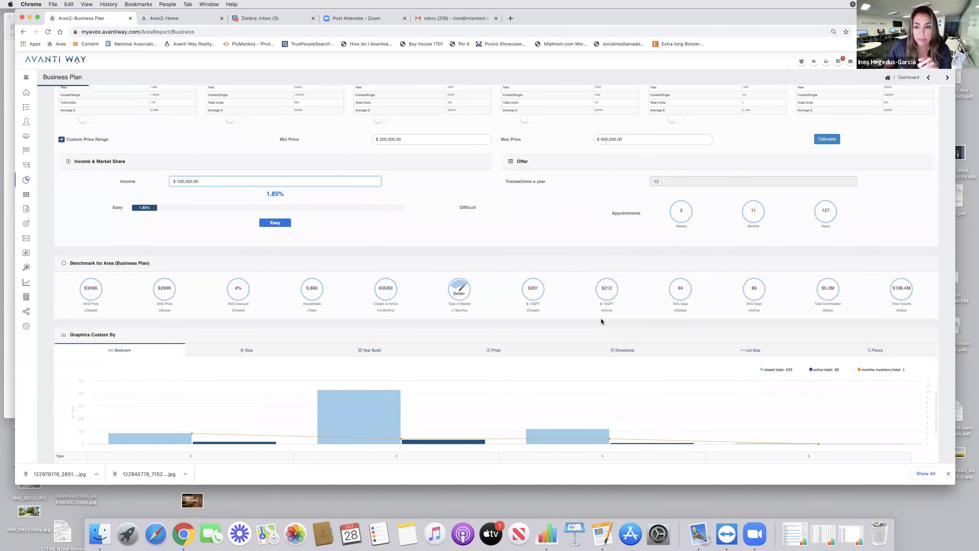
Scroll through the calculated plan, glance at the Home dashboard, and return to the Business Plan
scroll(606, 318, "down", 10)
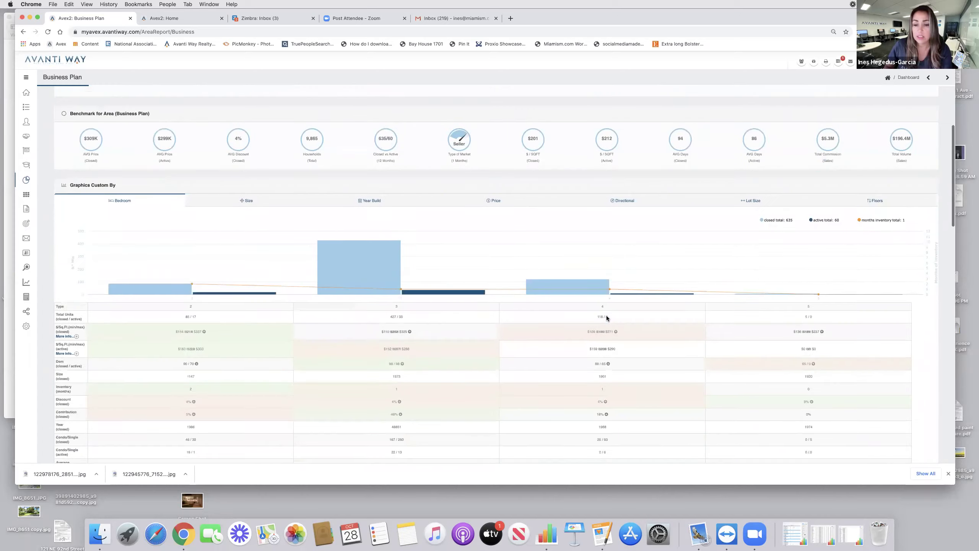
scroll(606, 317, "down", 3)
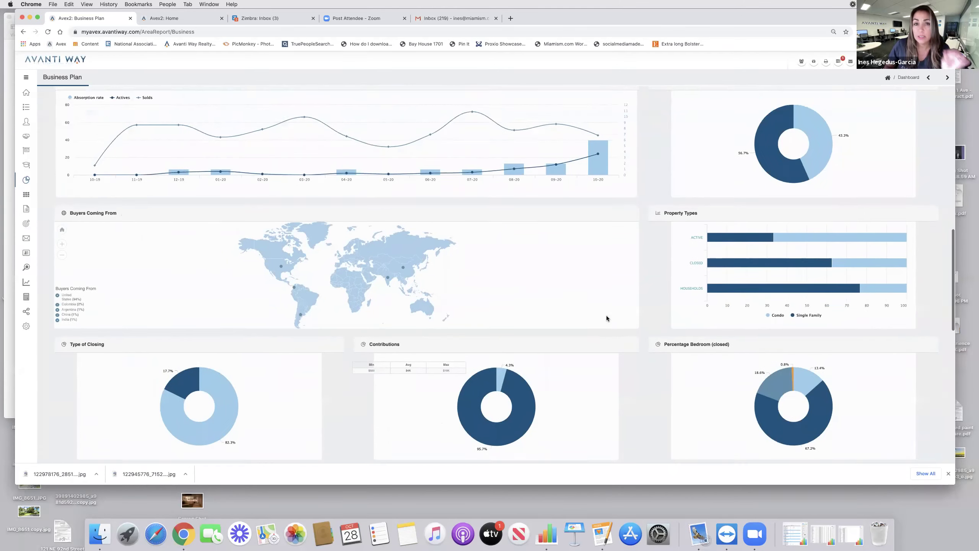
scroll(606, 318, "up", 12)
scroll(606, 319, "up", 5)
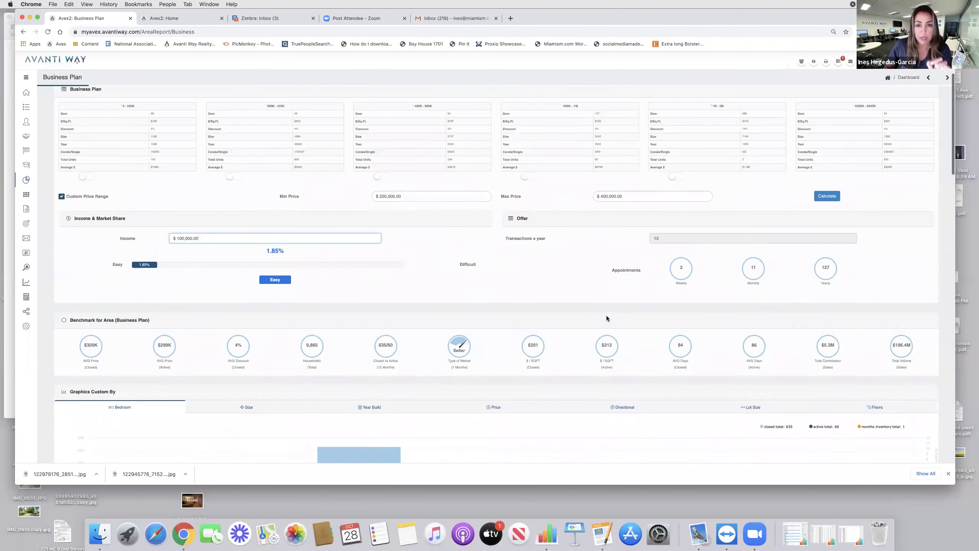
scroll(606, 318, "down", 10)
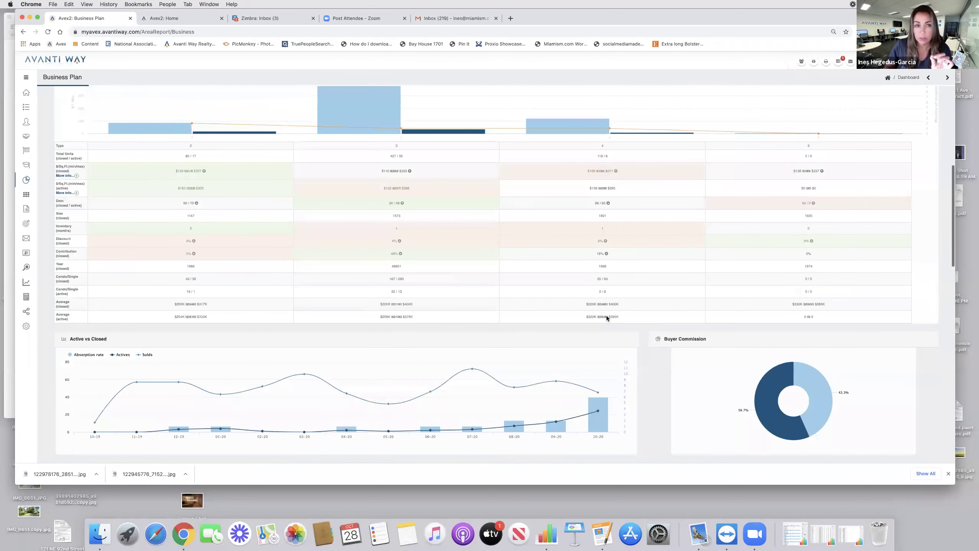
left_click(164, 18)
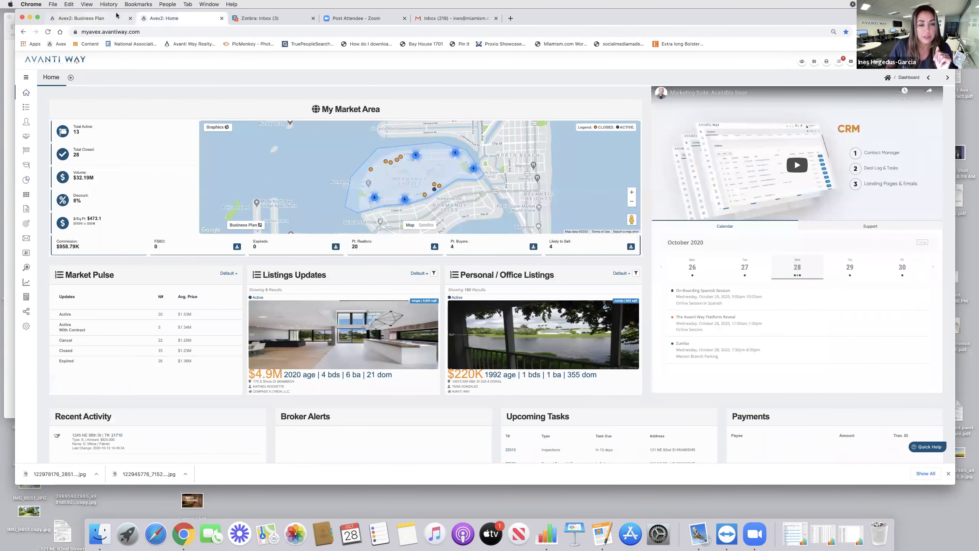
left_click(89, 18)
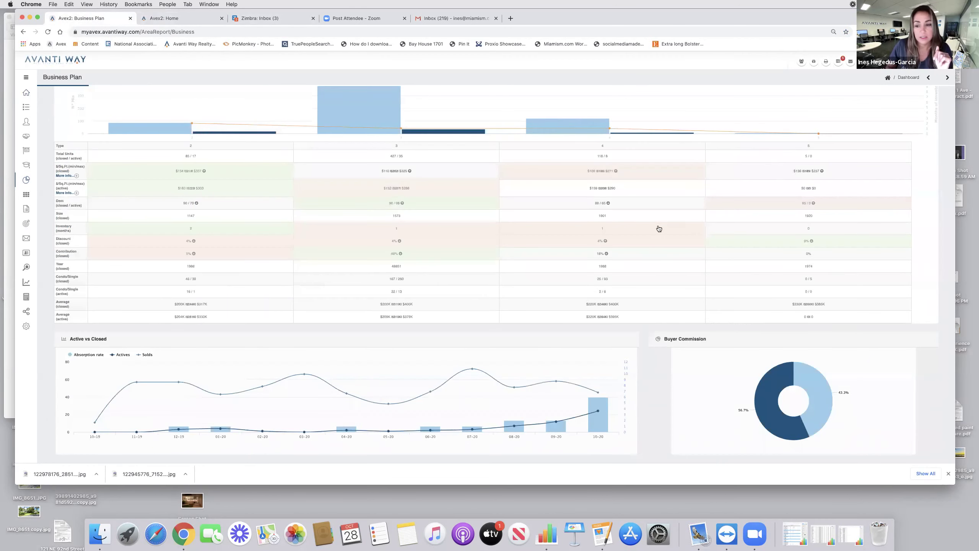
Go back to the previous Business Plan step with area leads and the consulted-data table
scroll(658, 228, "down", 5)
scroll(658, 228, "down", 5)
scroll(658, 228, "up", 4)
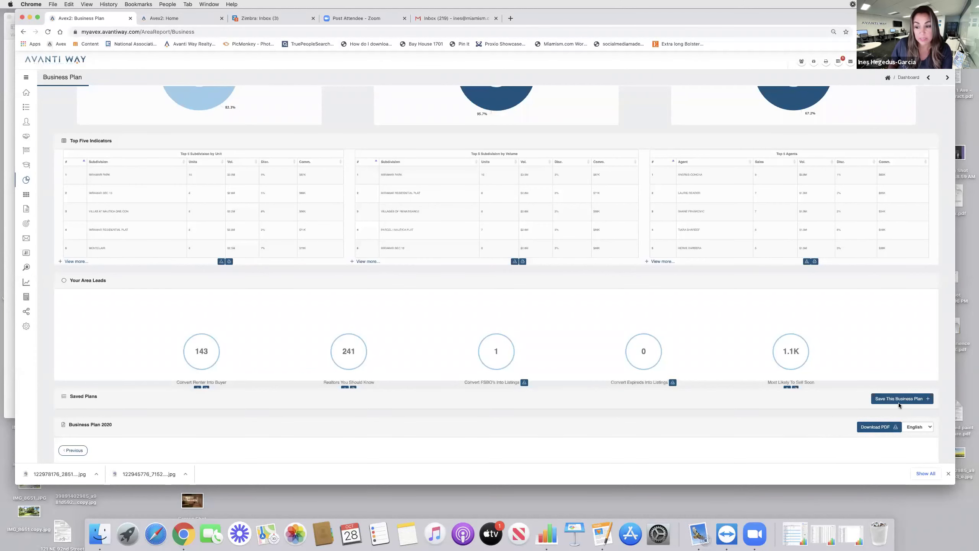
scroll(214, 363, "down", 3)
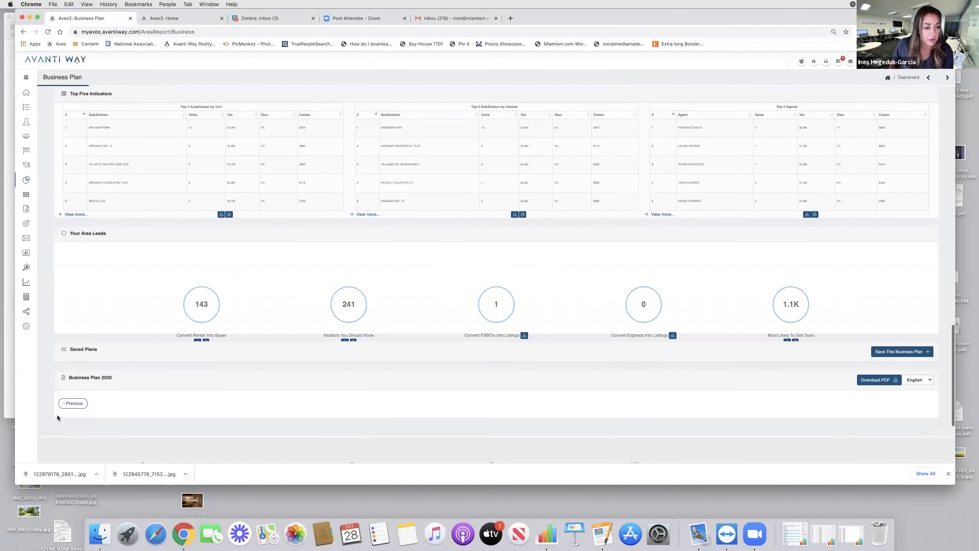
left_click(71, 404)
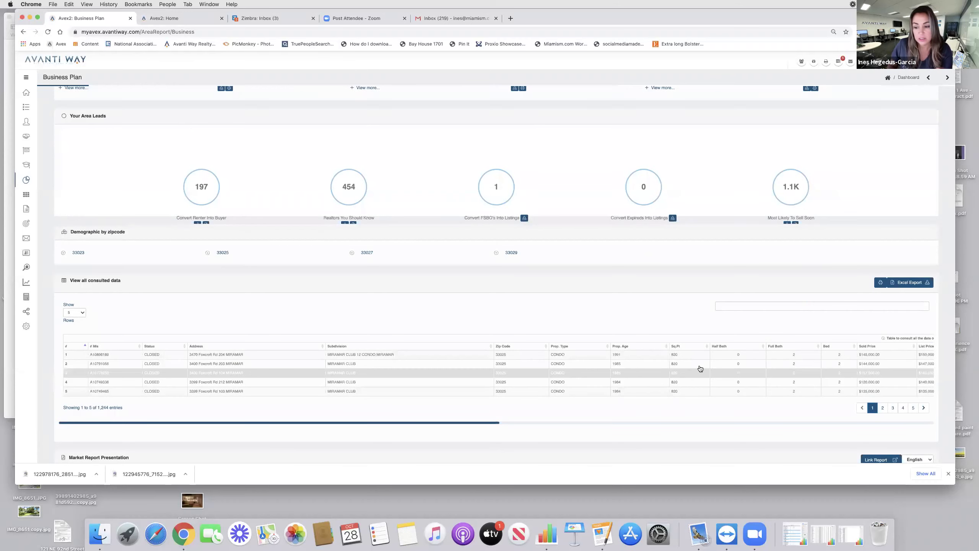
scroll(887, 372, "down", 4)
Open the Market Report (English) presentation in a new tab via Link Report
left_click(877, 389)
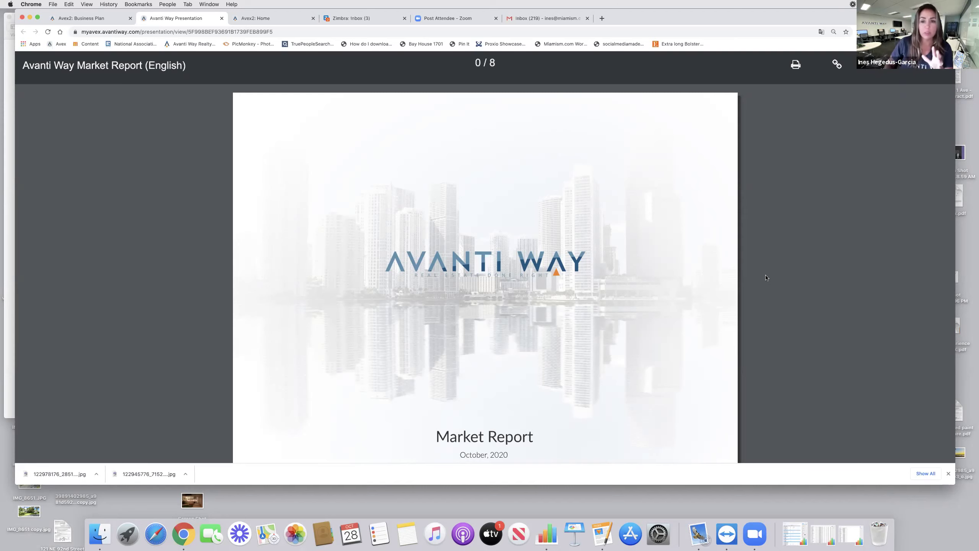
Page through the eight-slide market report, then open the Presentation Link dialog
scroll(715, 259, "down", 8)
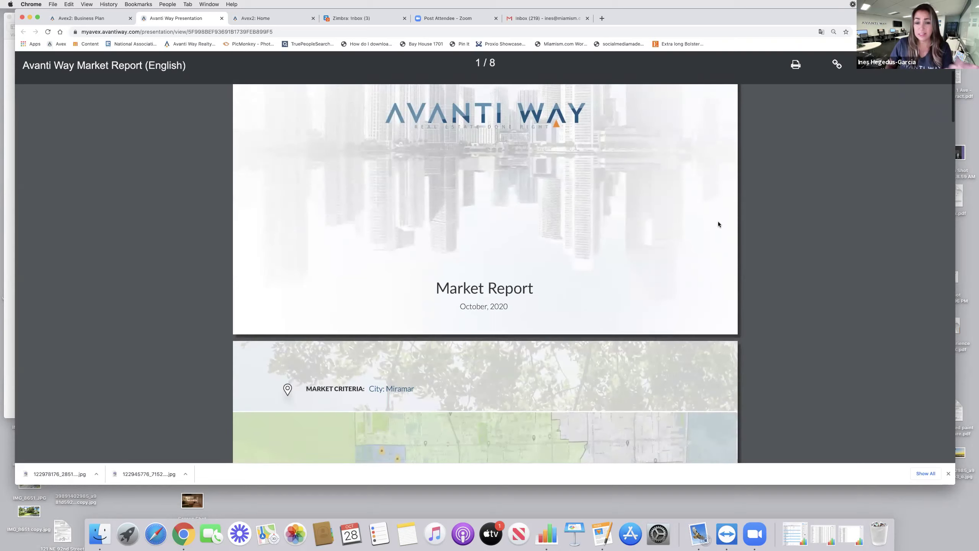
scroll(718, 224, "down", 4)
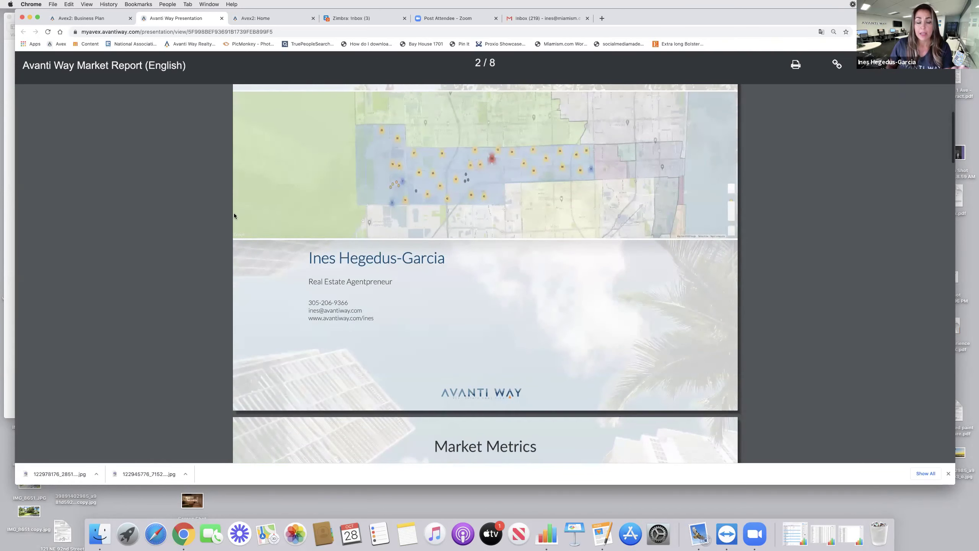
scroll(556, 257, "down", 6)
scroll(643, 191, "down", 3)
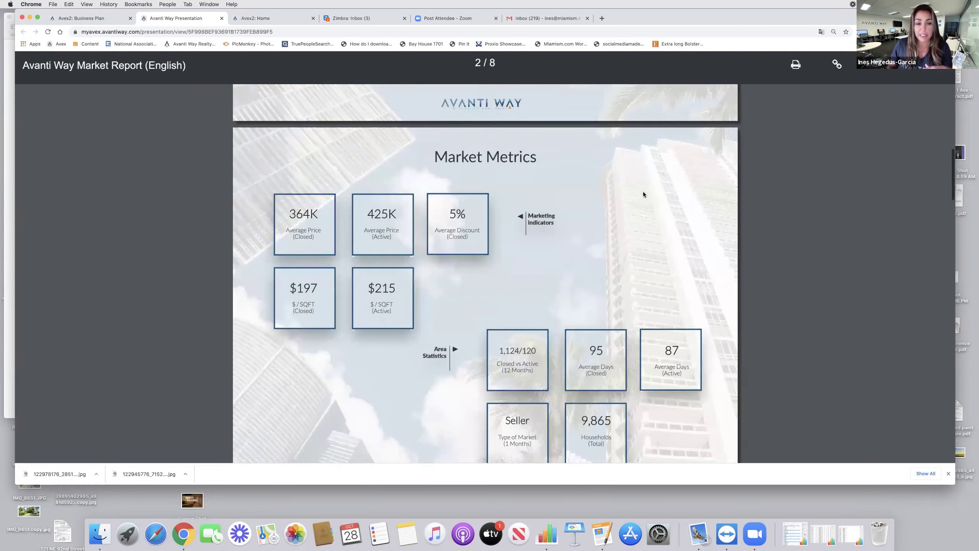
scroll(642, 192, "down", 2)
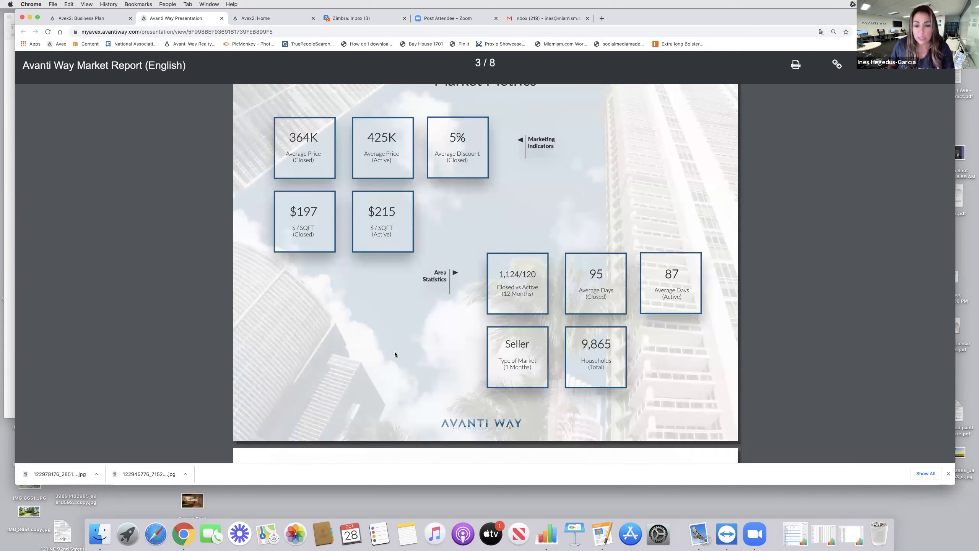
scroll(356, 331, "down", 2)
scroll(355, 328, "down", 10)
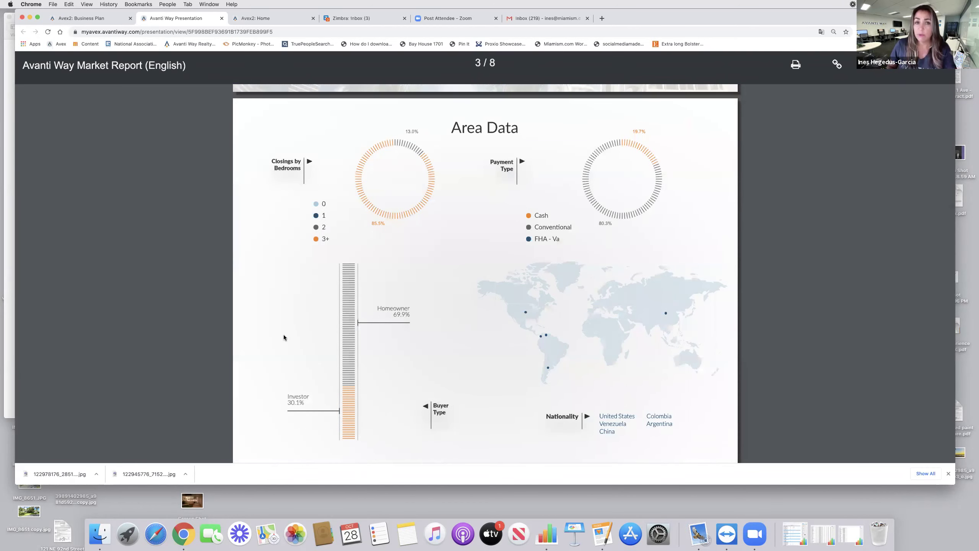
scroll(284, 337, "down", 20)
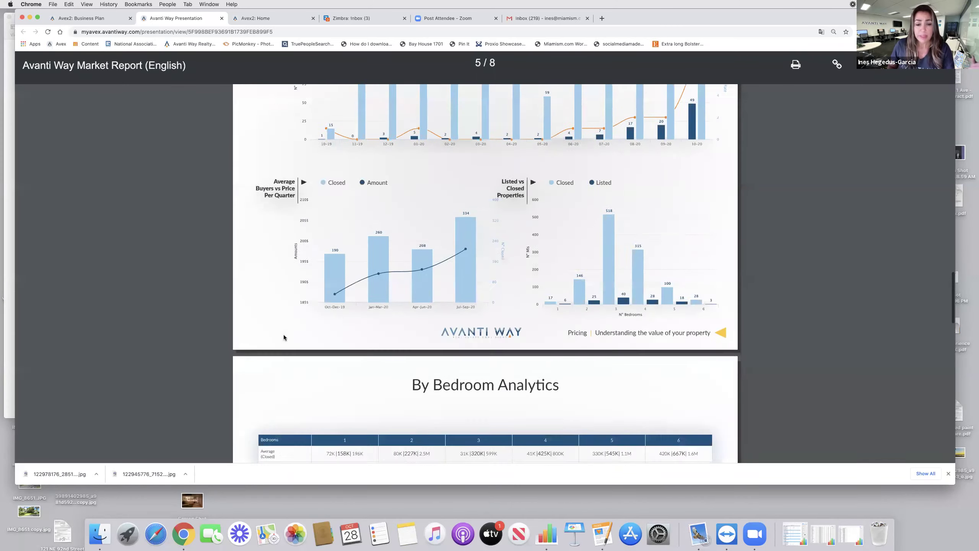
scroll(284, 337, "down", 20)
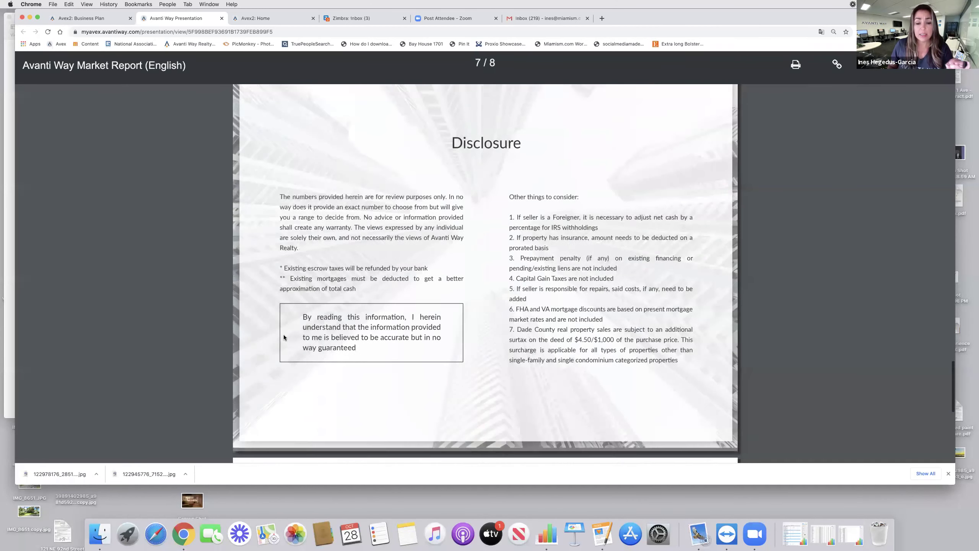
scroll(284, 337, "down", 10)
scroll(284, 337, "up", 20)
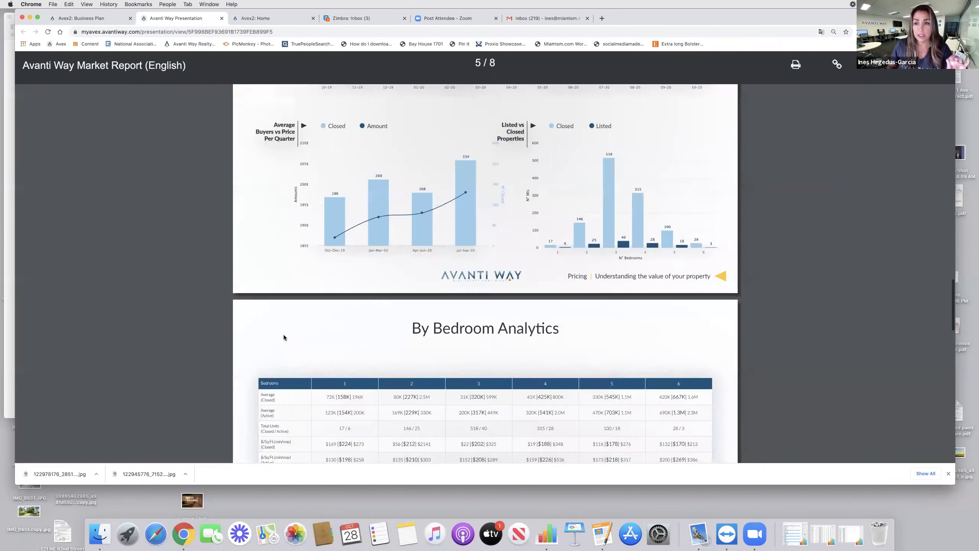
scroll(284, 336, "up", 20)
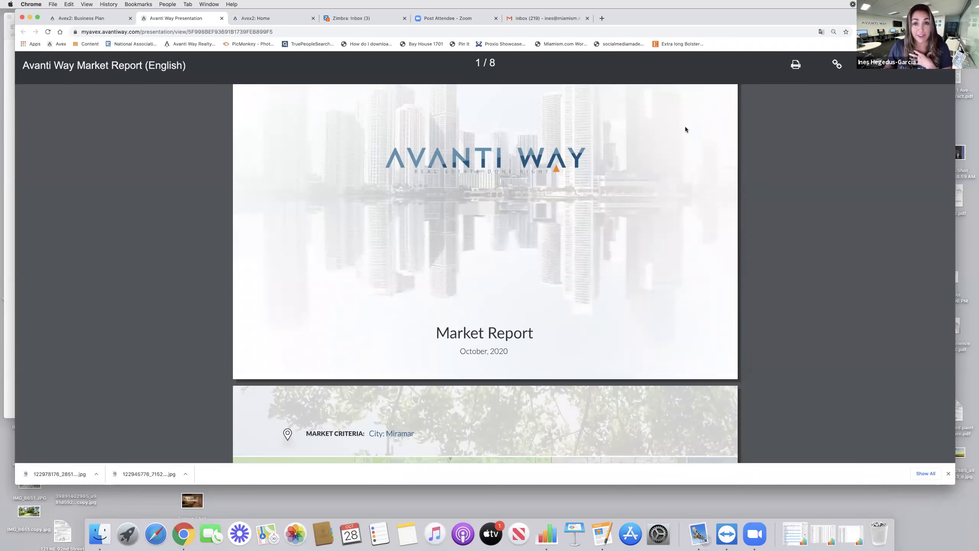
left_click(836, 64)
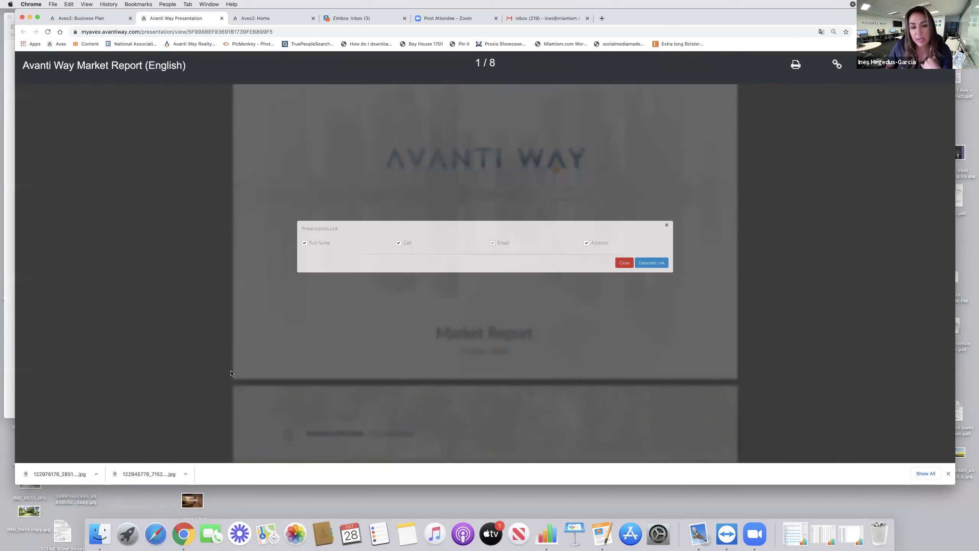
Generate and copy the market report presentation link, then return to the Business Plan tab
left_click(654, 263)
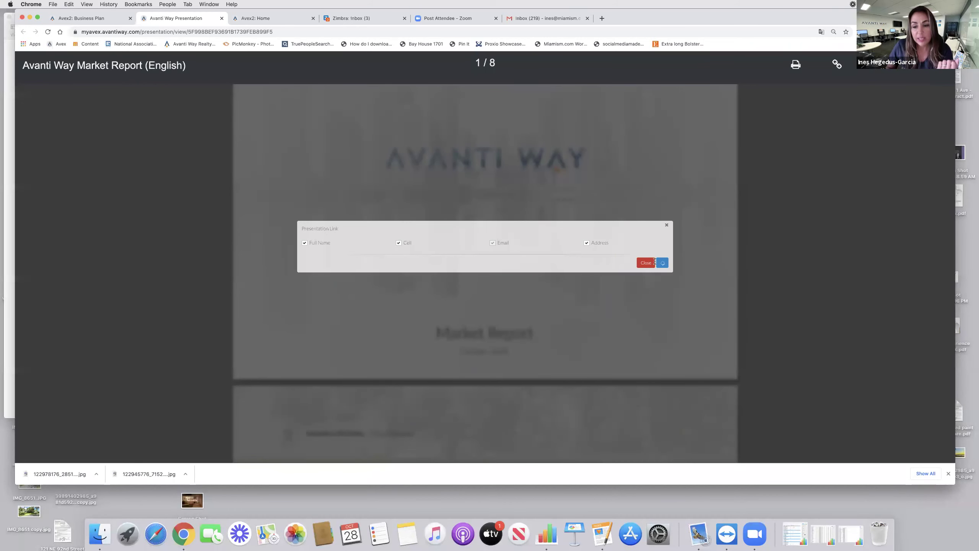
left_click(668, 257)
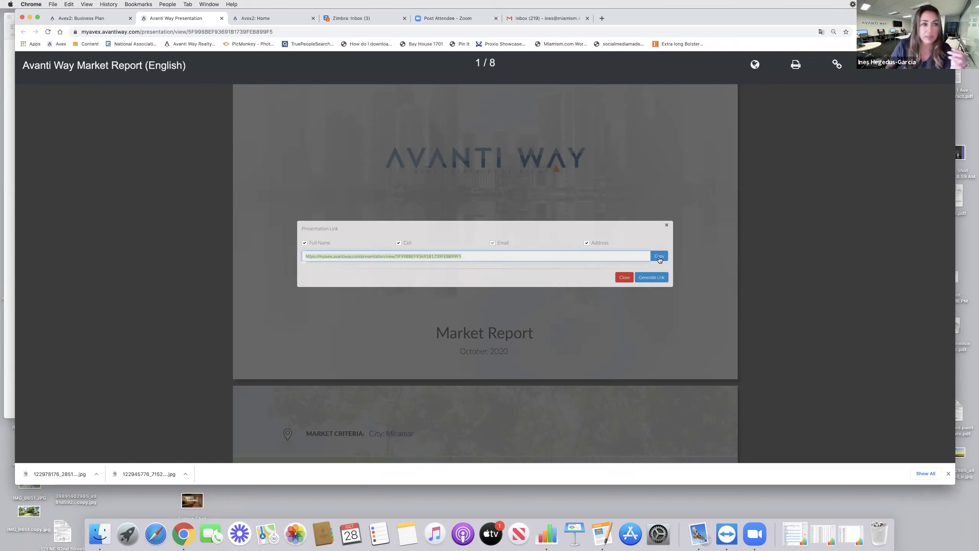
left_click(85, 18)
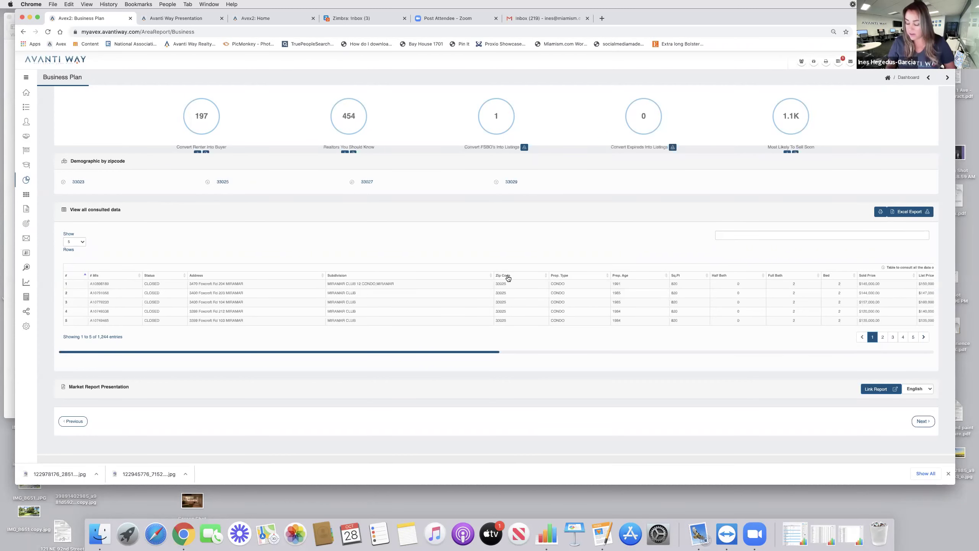
Open the Contracts page through Forms in the left sidebar and reload it
mouse_move(27, 143)
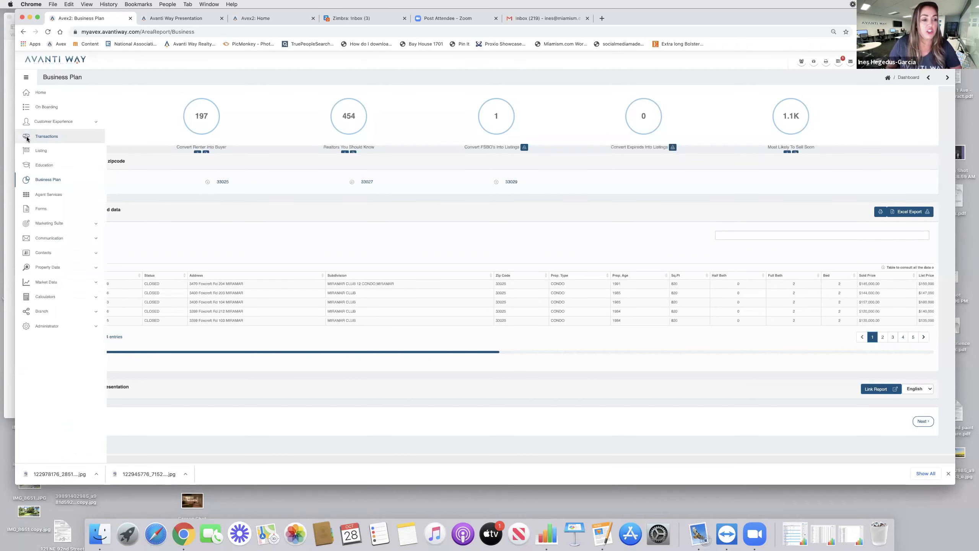
left_click(39, 210)
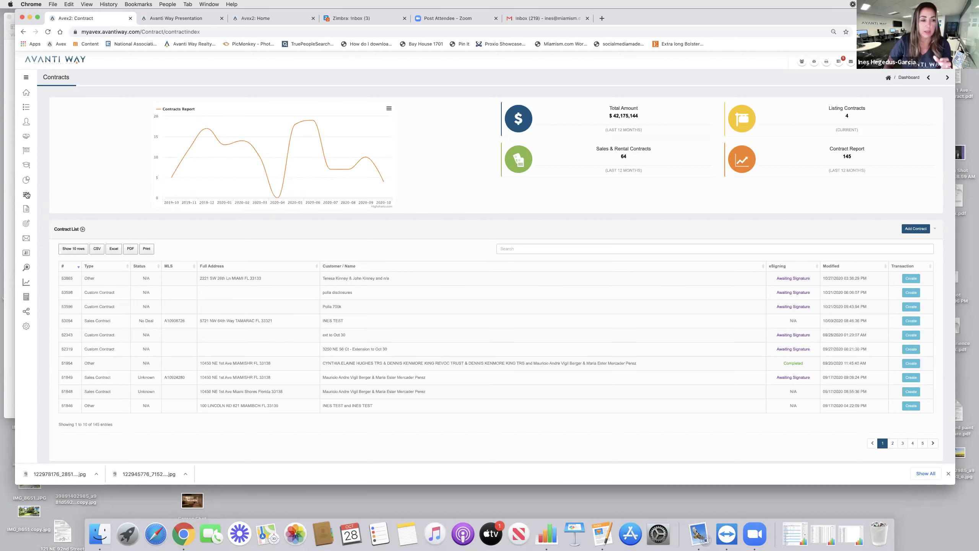
left_click(38, 210)
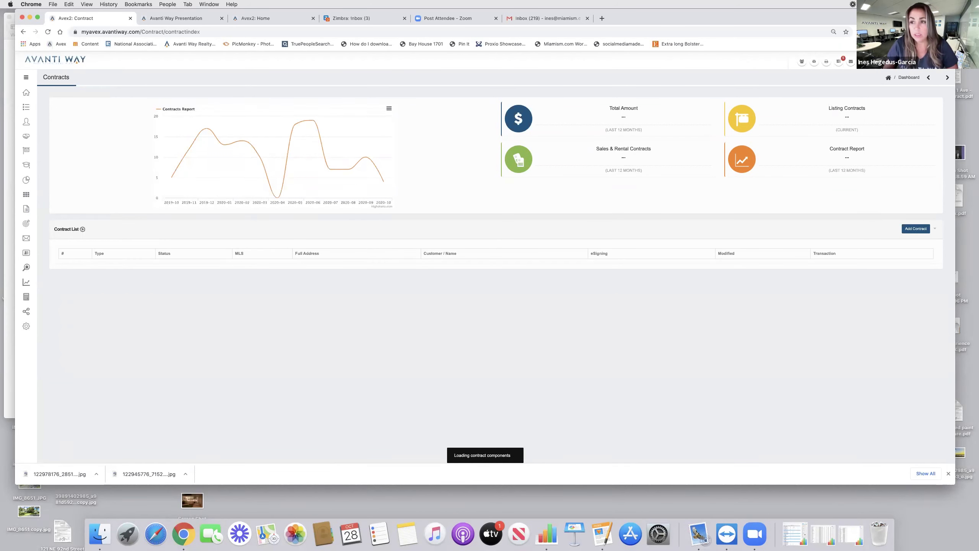
Start a new contract and choose Sales Contract as its type
left_click(916, 229)
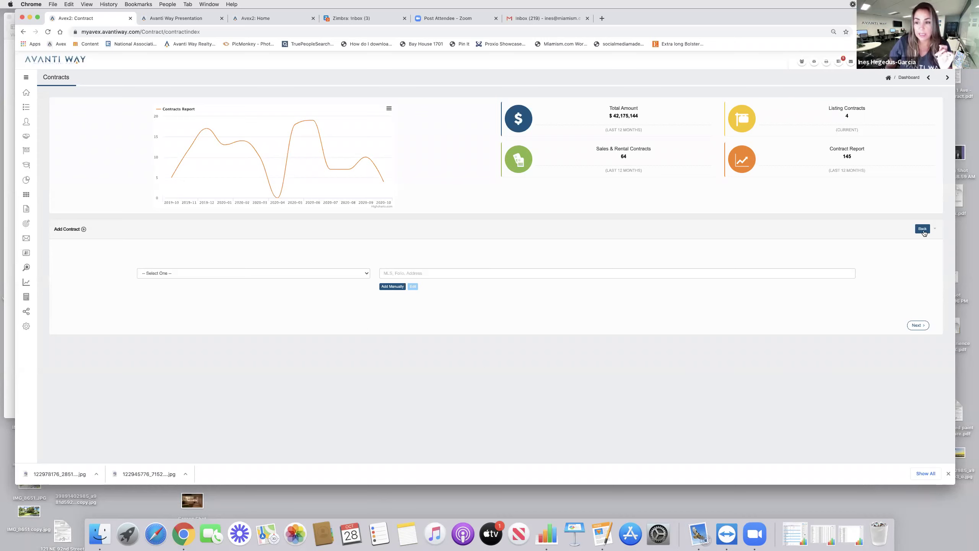
left_click(366, 273)
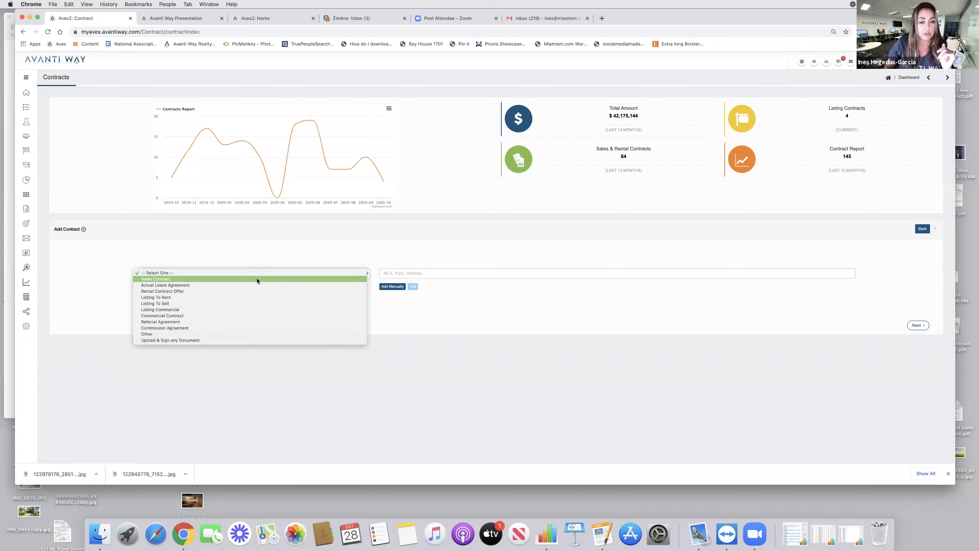
left_click(265, 281)
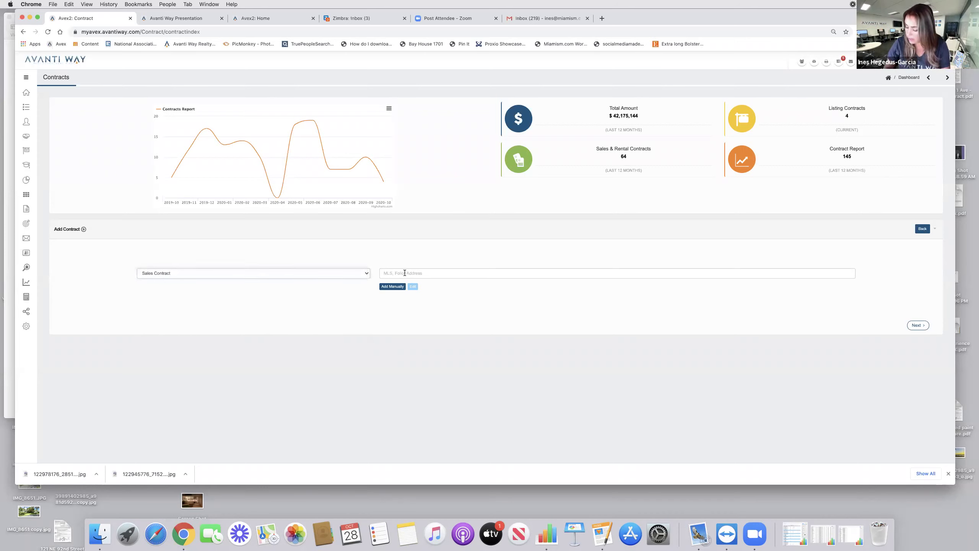
Select listing A10900176 by MLS number and continue to the Subject Property step
left_click(404, 273)
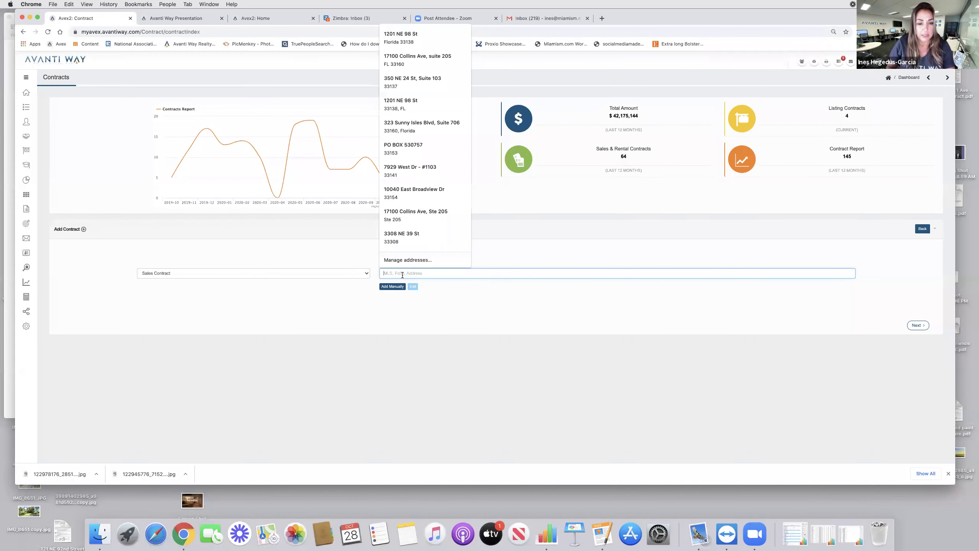
type("a109")
scroll(436, 305, "down", 5)
scroll(436, 305, "down", 3)
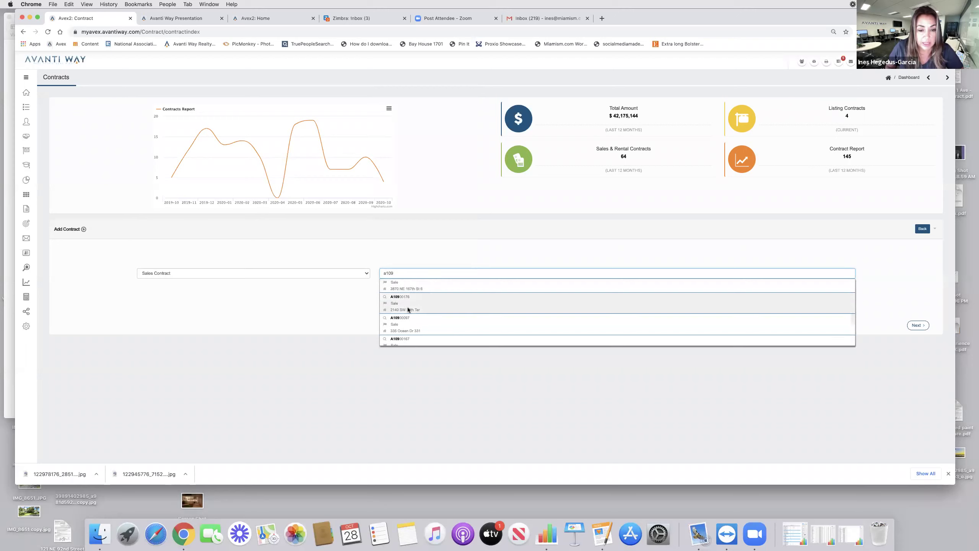
left_click(436, 305)
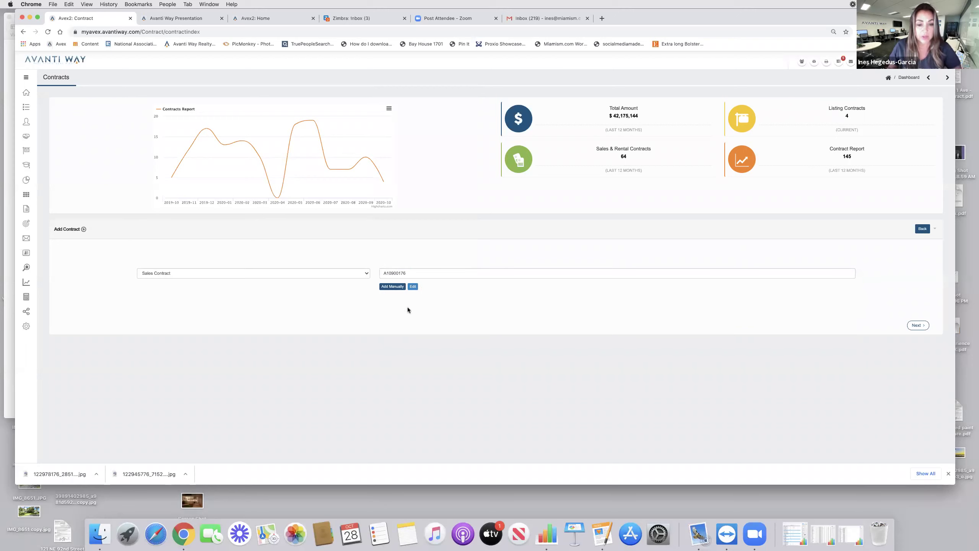
left_click(917, 325)
scroll(914, 327, "down", 1)
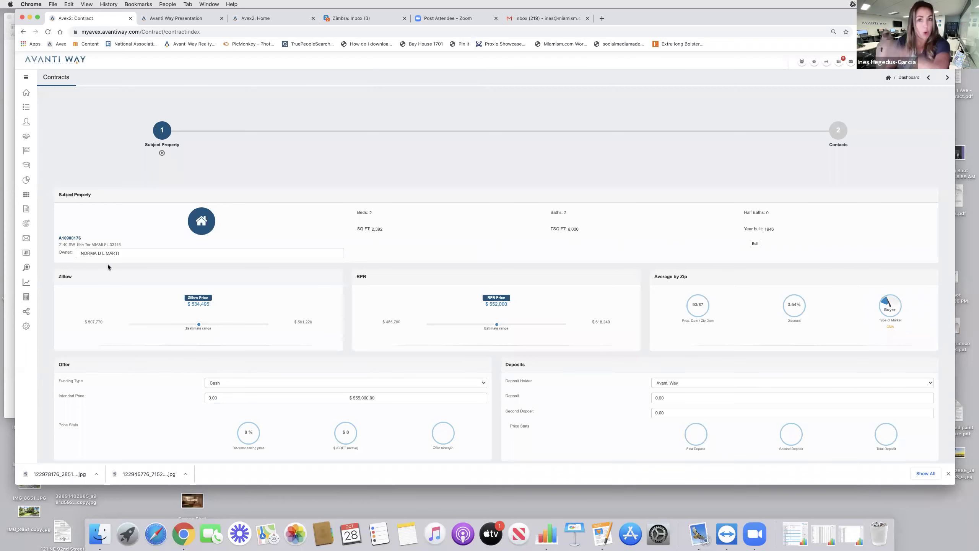
scroll(111, 267, "down", 1)
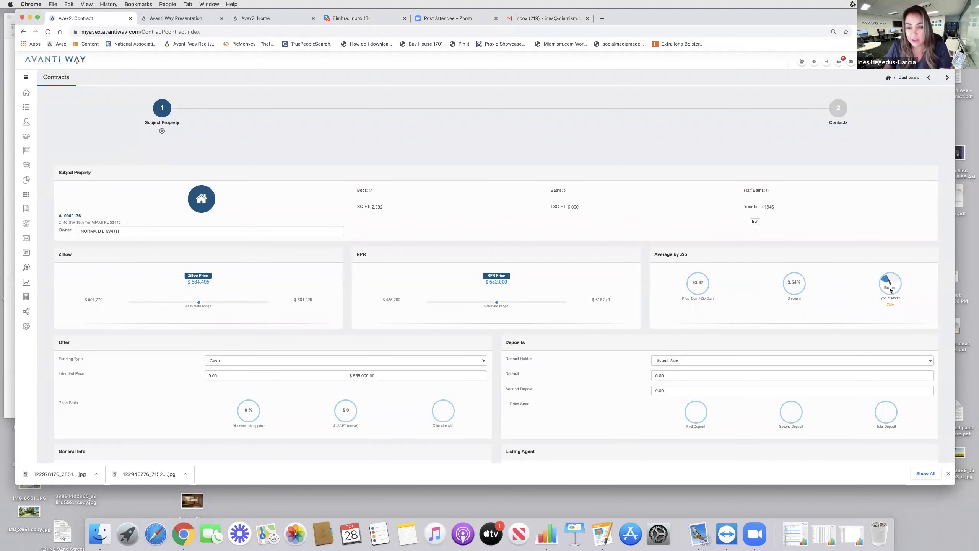
scroll(559, 256, "down", 2)
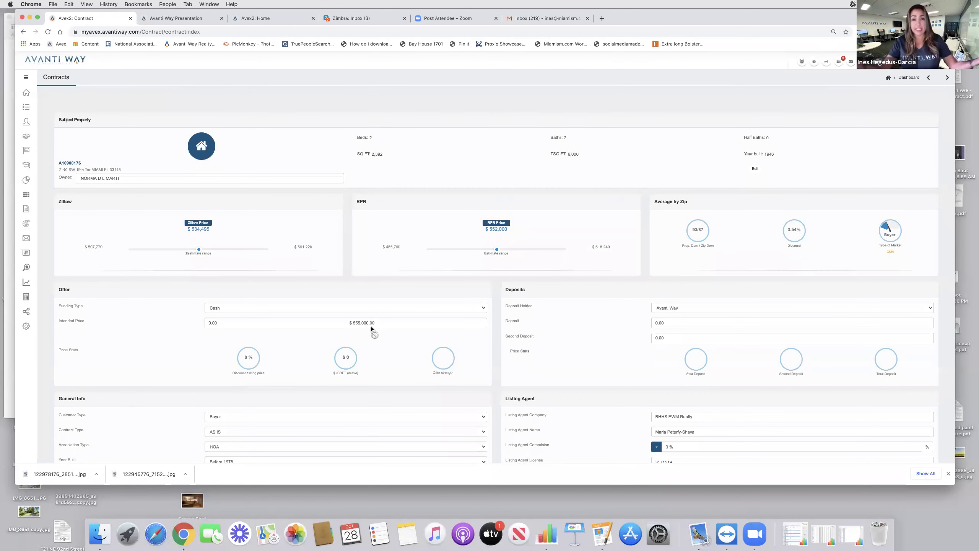
Set the funding type to Conventional and the intended price to $500,000
left_click(258, 308)
left_click(244, 314)
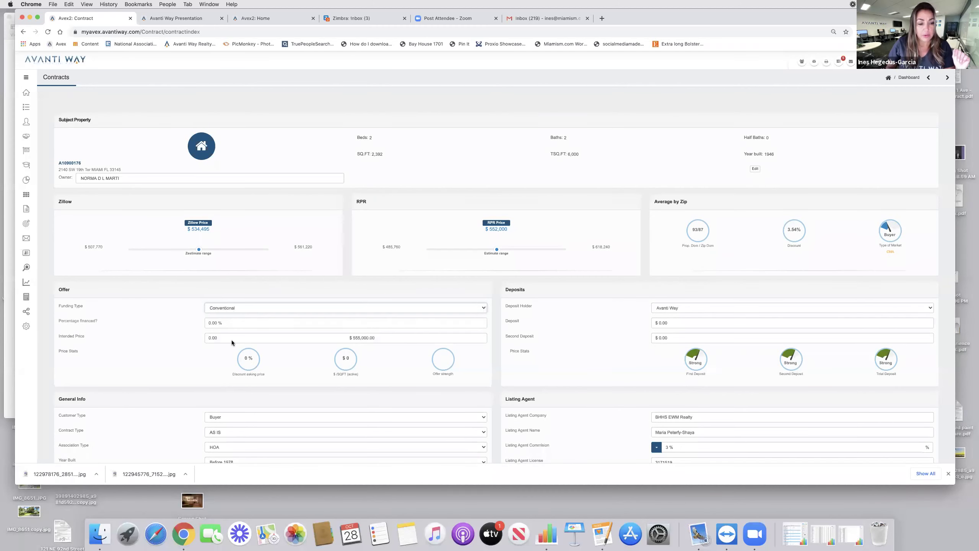
left_click(225, 338)
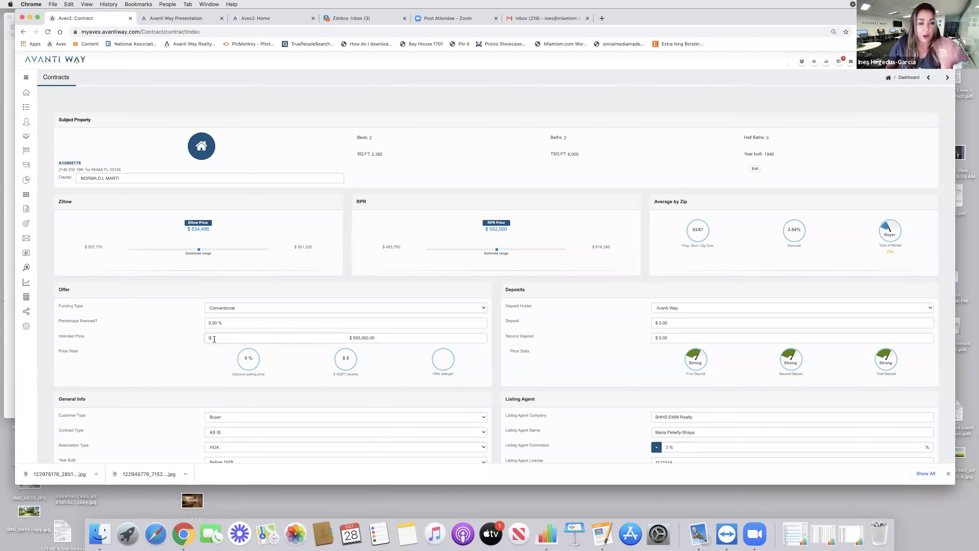
type("500")
double_click(216, 343)
type("5000")
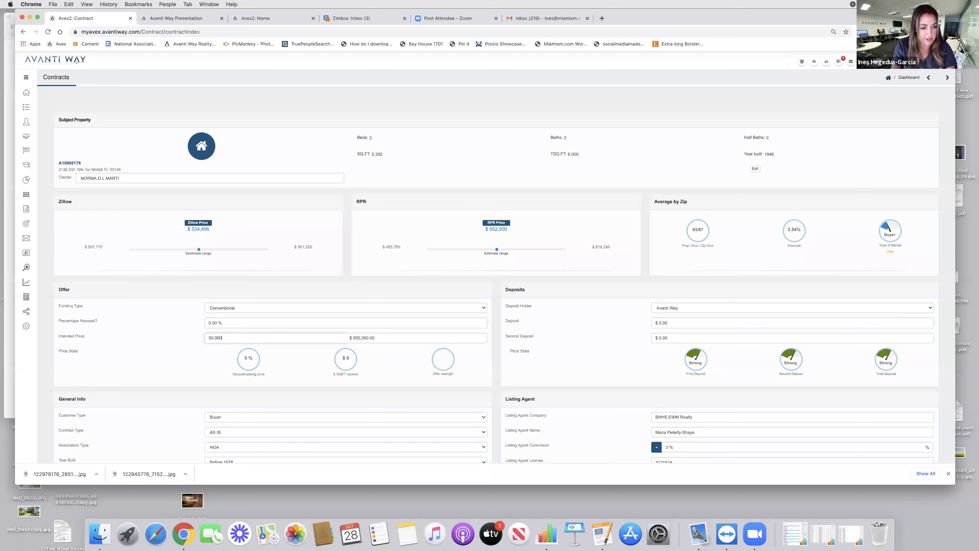
key("Tab")
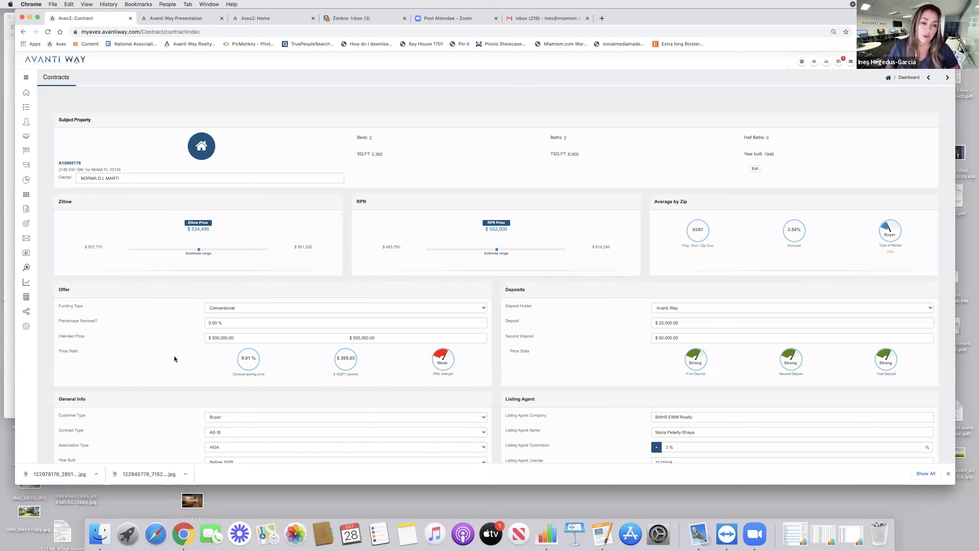
scroll(175, 358, "down", 2)
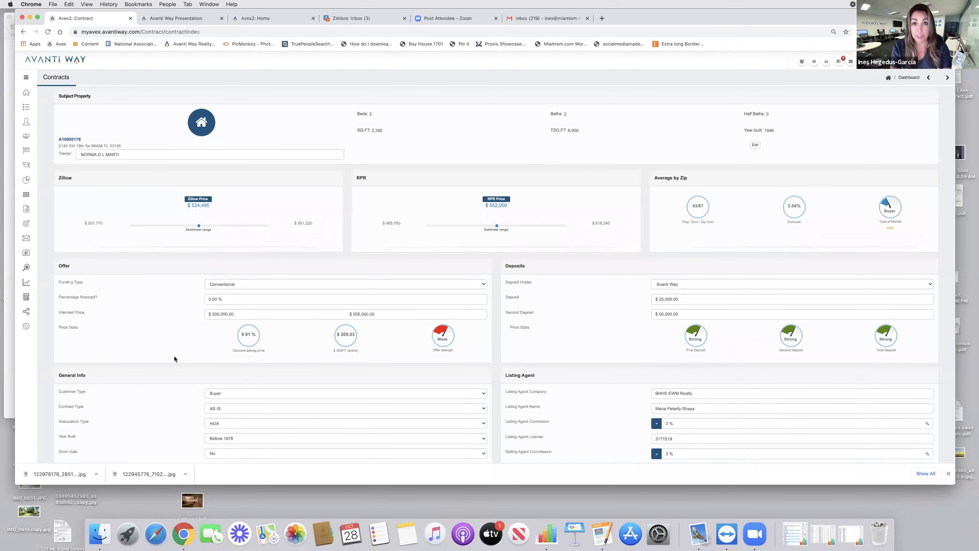
scroll(174, 359, "down", 3)
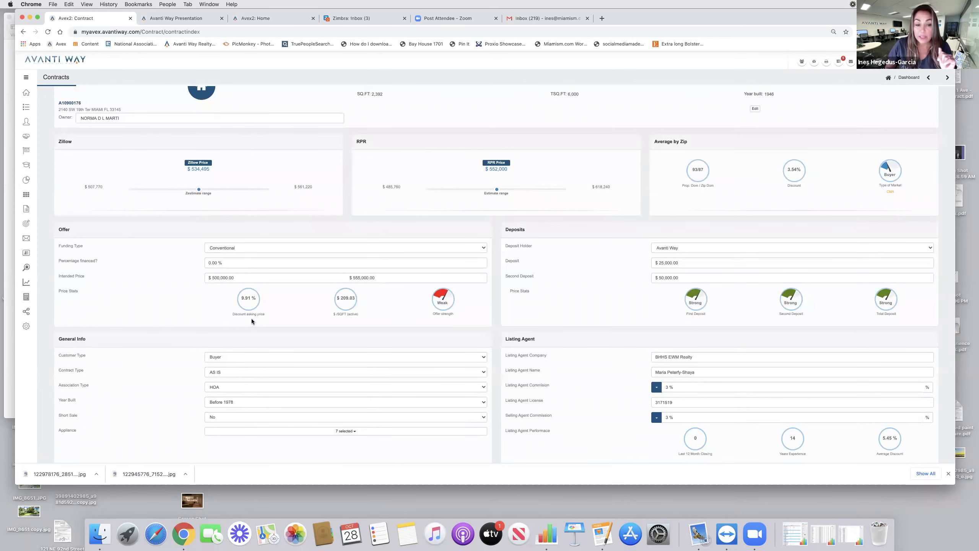
scroll(622, 251, "up", 1)
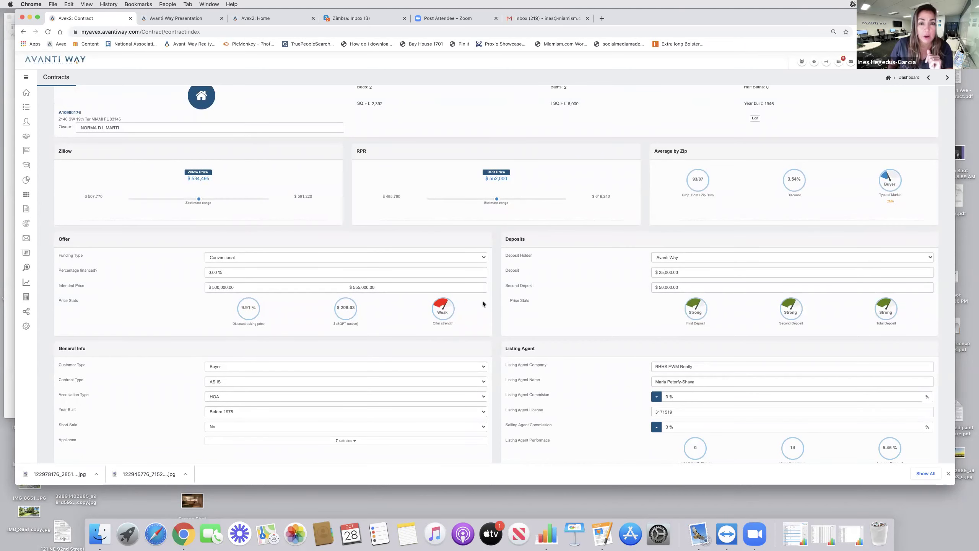
scroll(483, 304, "down", 9)
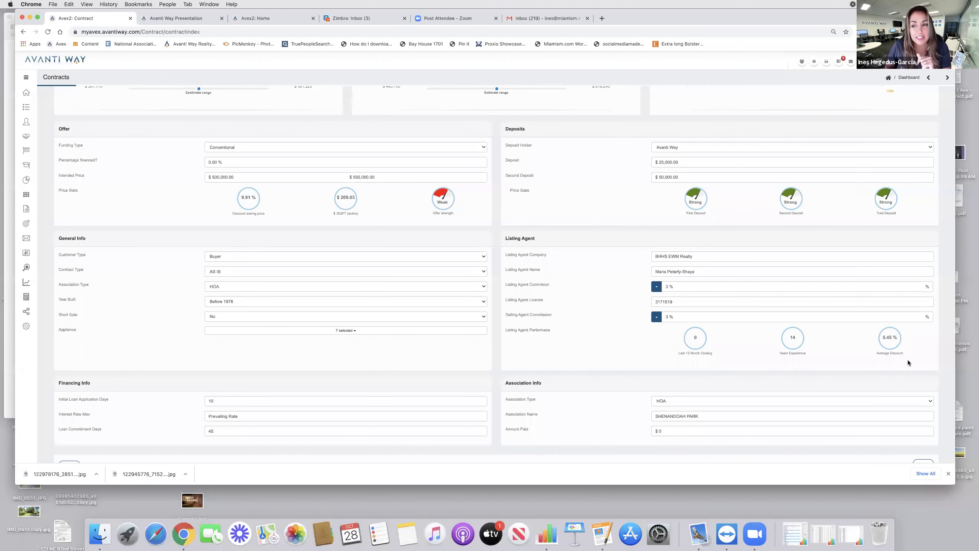
scroll(902, 343, "up", 3)
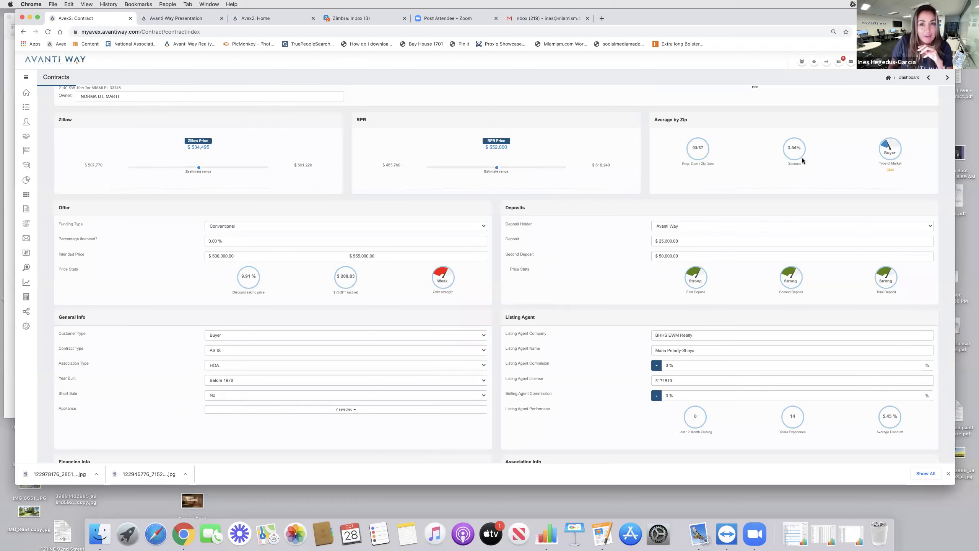
scroll(802, 157, "down", 3)
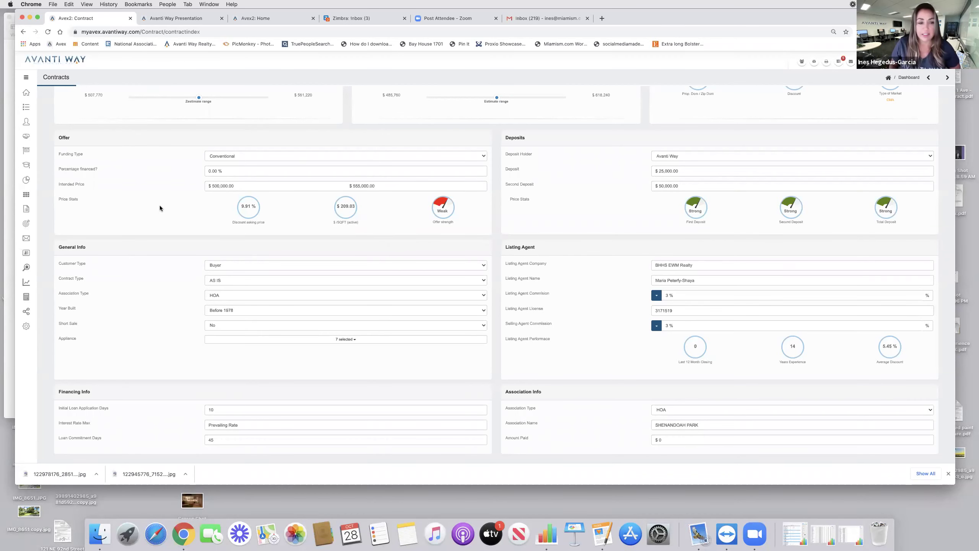
scroll(159, 205, "down", 3)
Change the intended price to $510,000
left_click(248, 143)
type("510,00")
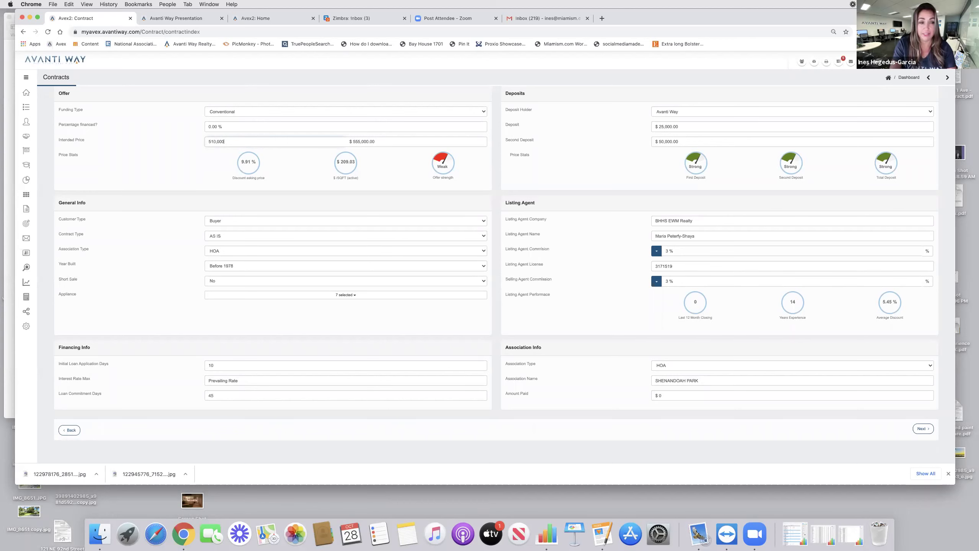
type("0")
left_click(204, 167)
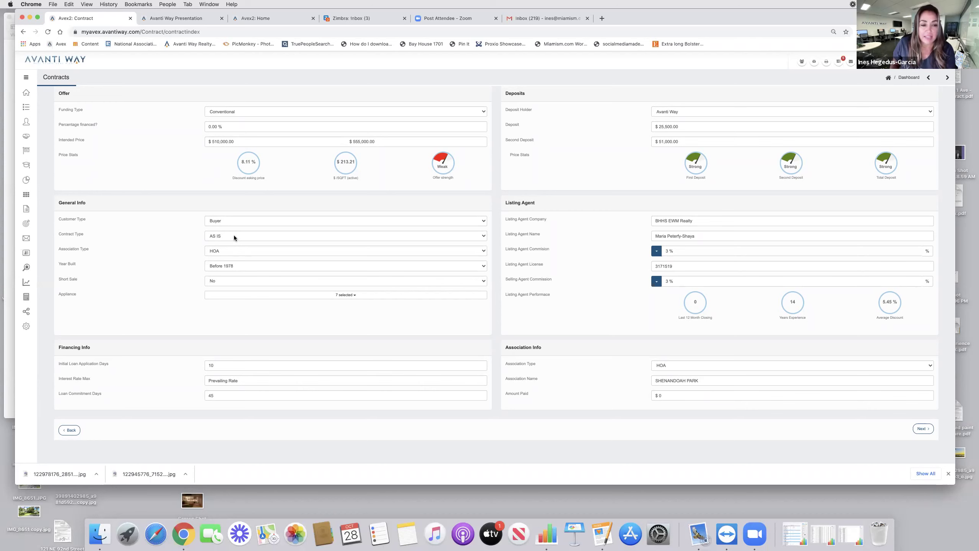
left_click(923, 428)
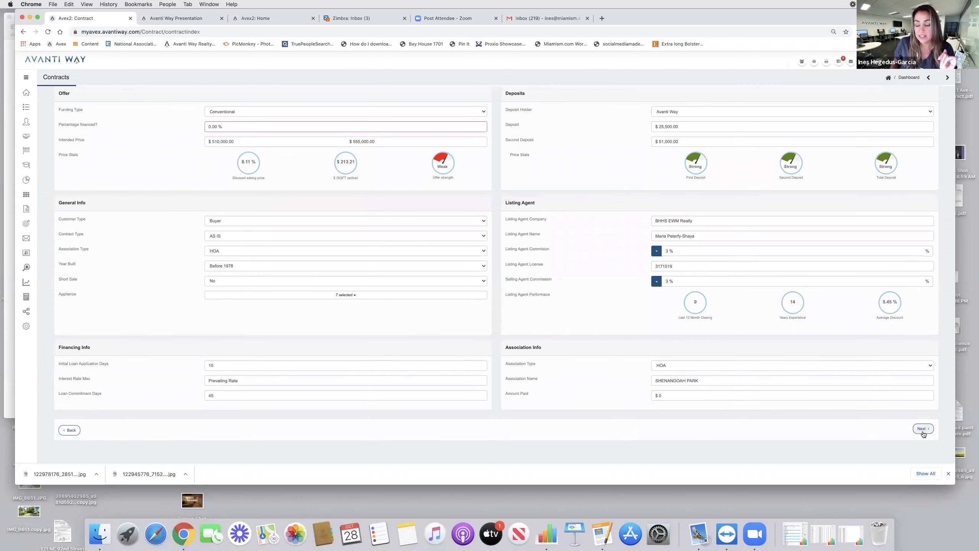
left_click(922, 429)
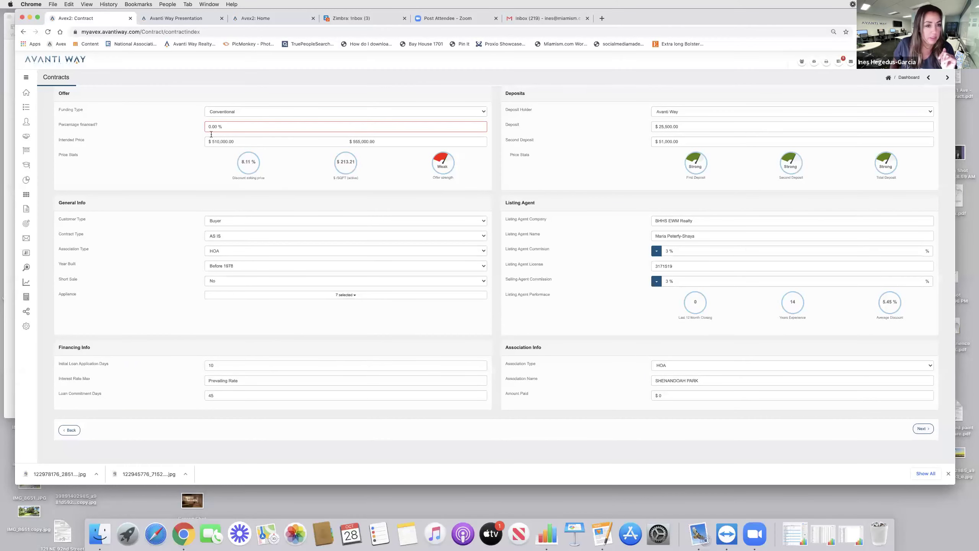
Enter 80% as the percentage financed and advance to the Contacts step
left_click(241, 126)
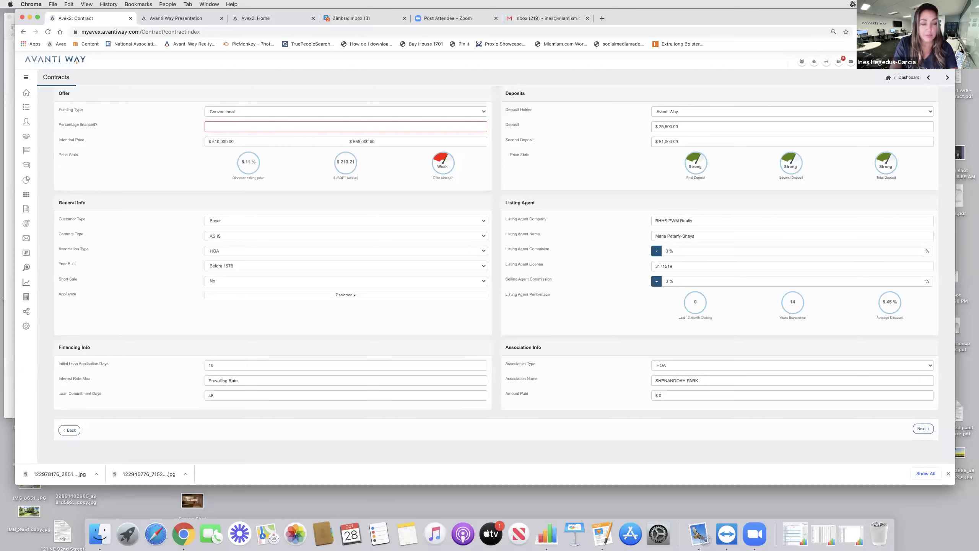
type("800")
key("BackSpace")
left_click(174, 151)
left_click(923, 429)
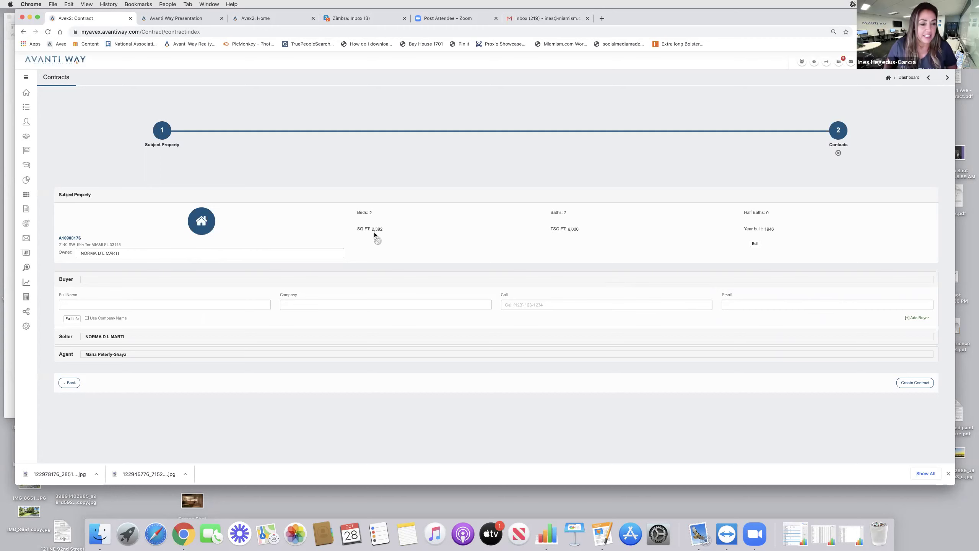
Fill the buyer's full name from a saved contact and create the contract
left_click(94, 306)
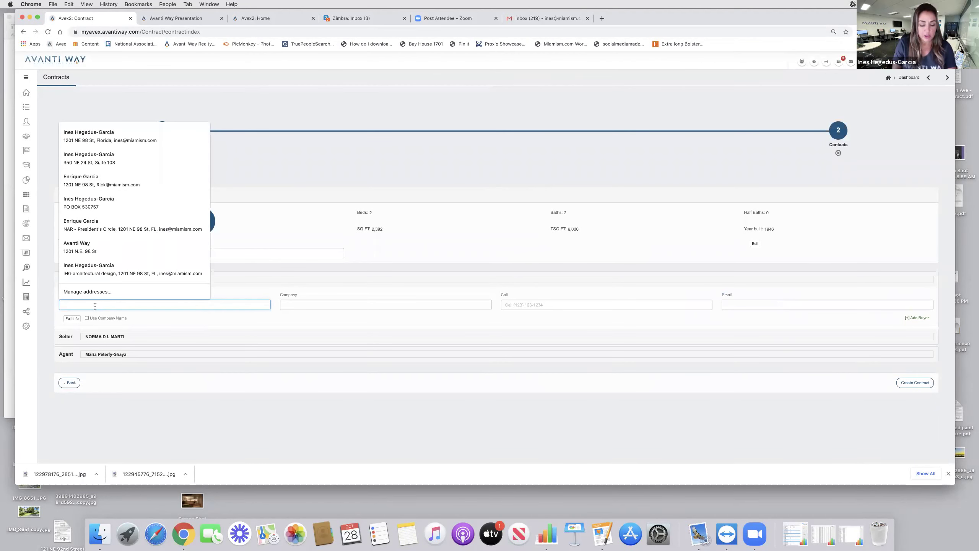
type("ines t")
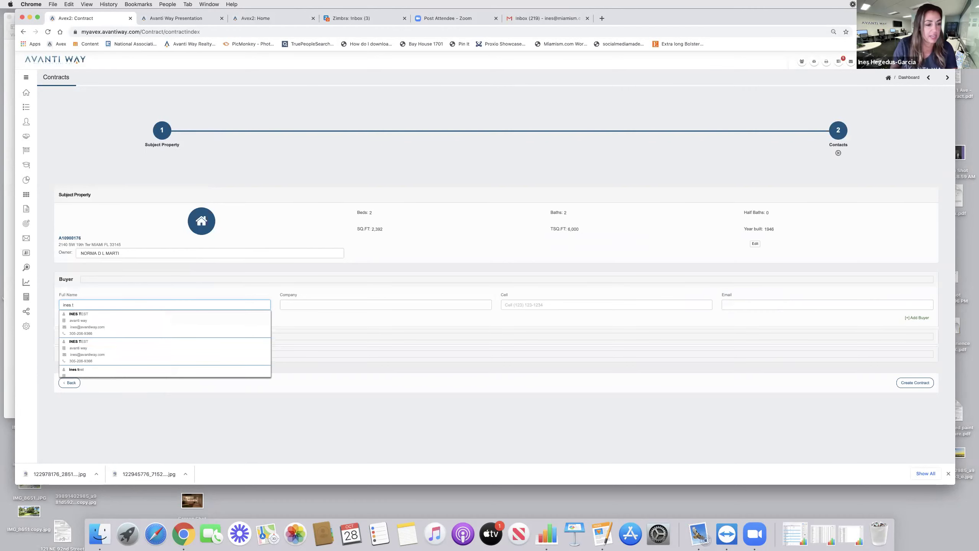
left_click(78, 317)
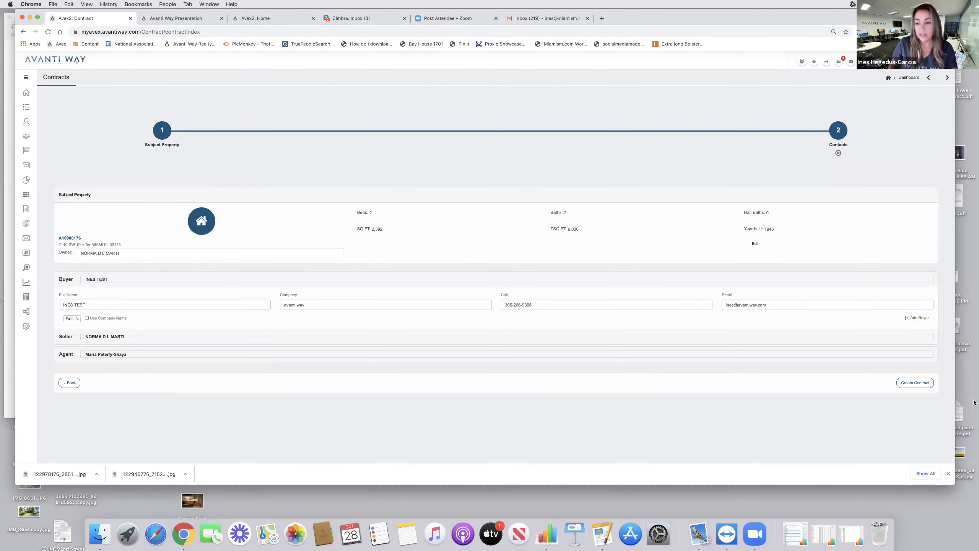
left_click(913, 386)
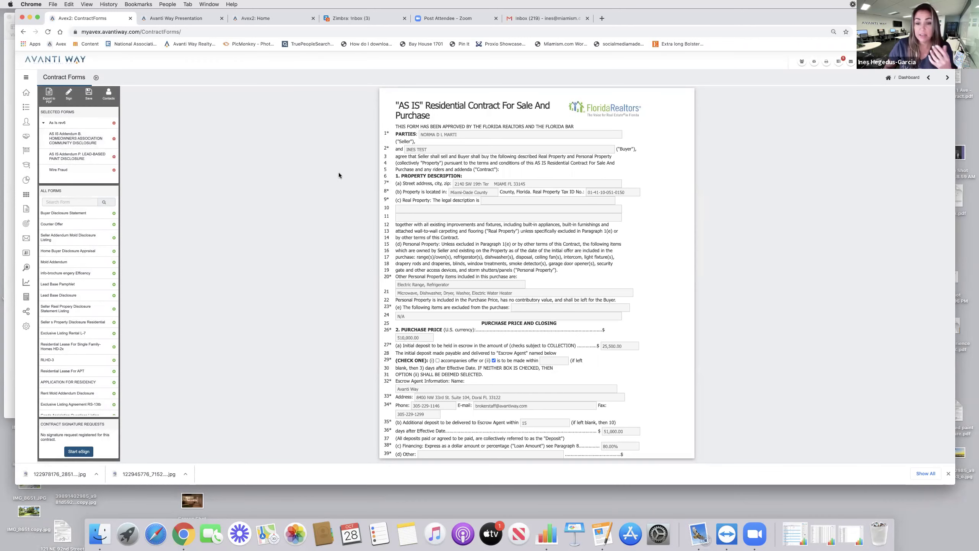
scroll(547, 181, "down", 5)
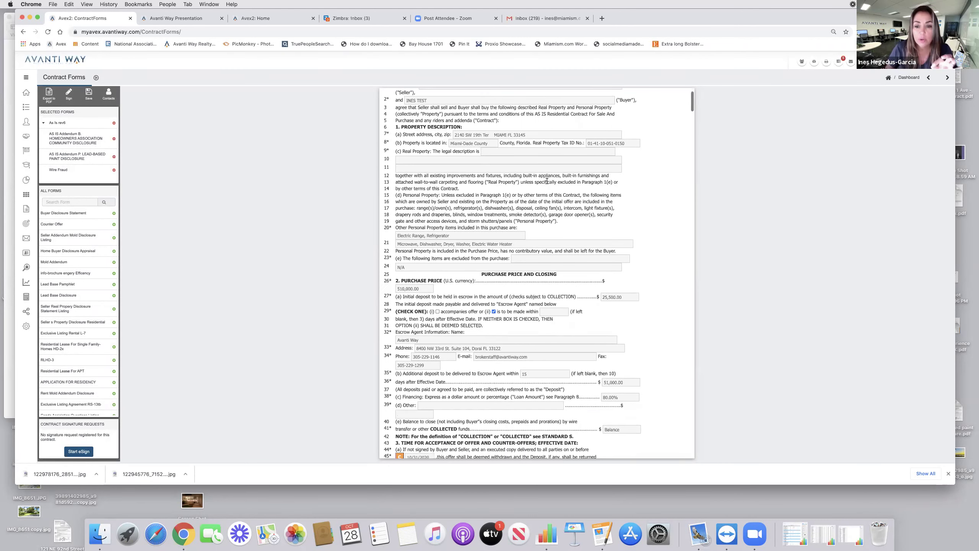
scroll(547, 181, "down", 1)
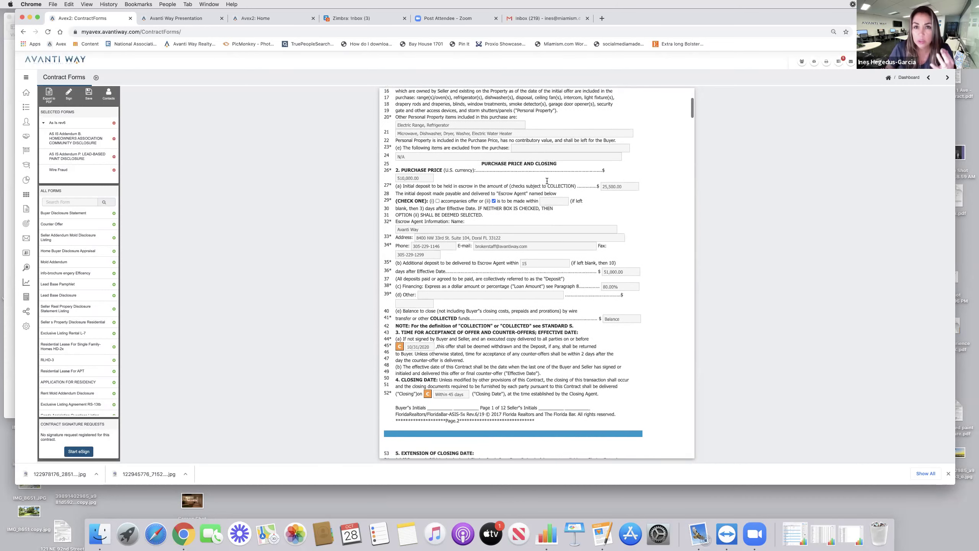
scroll(550, 176, "down", 1)
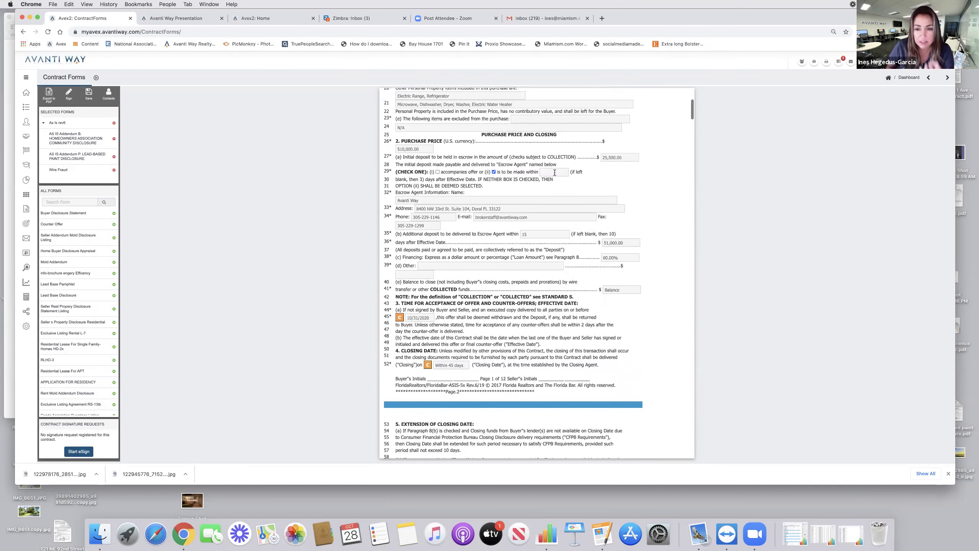
scroll(528, 266, "down", 10)
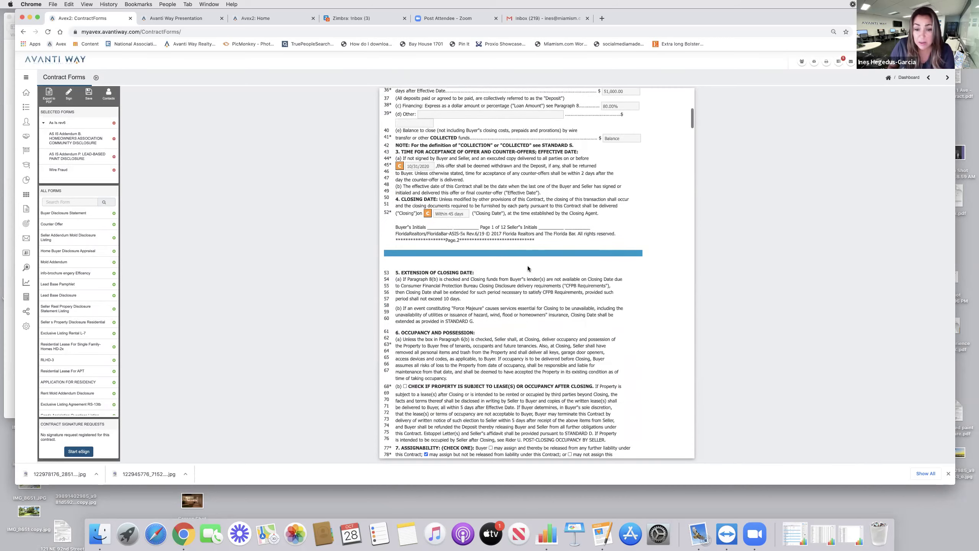
scroll(528, 266, "down", 20)
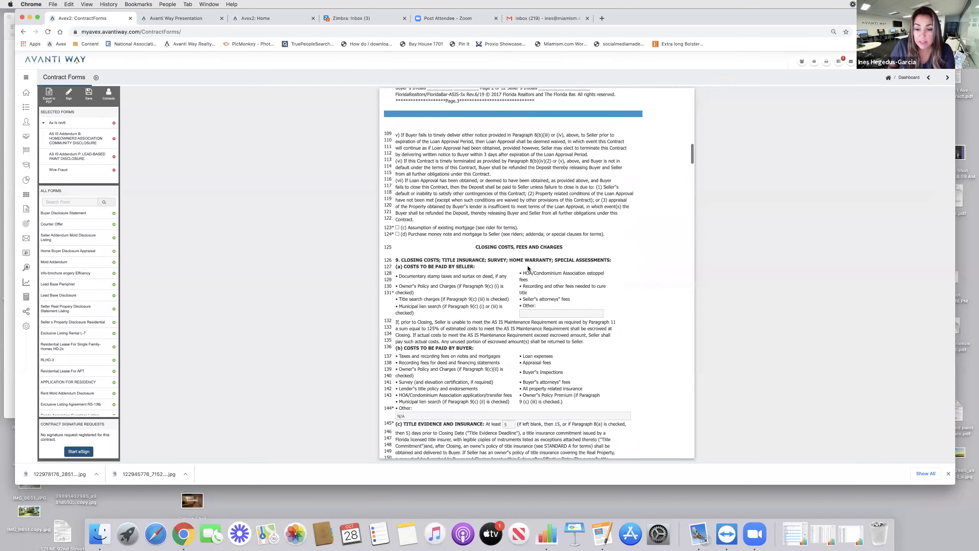
scroll(527, 266, "down", 20)
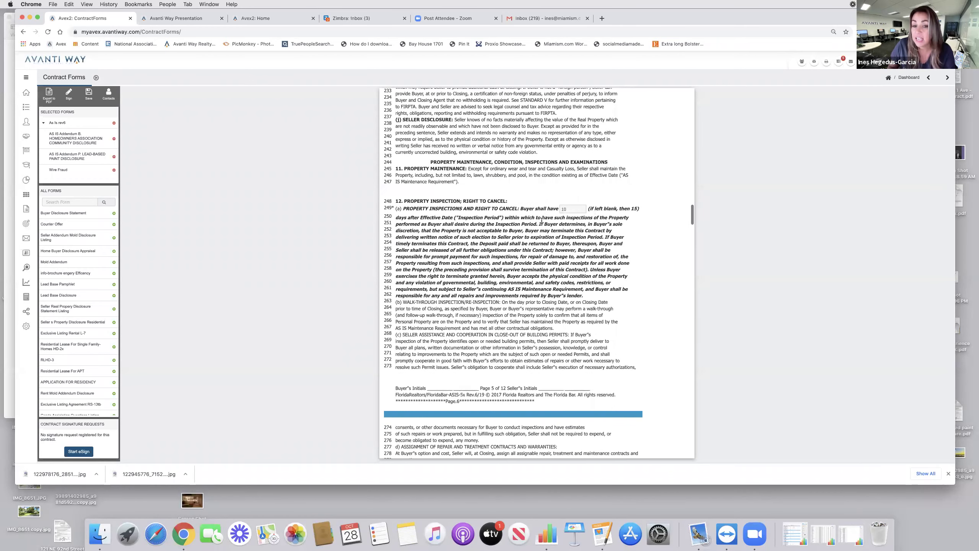
scroll(544, 235, "down", 5)
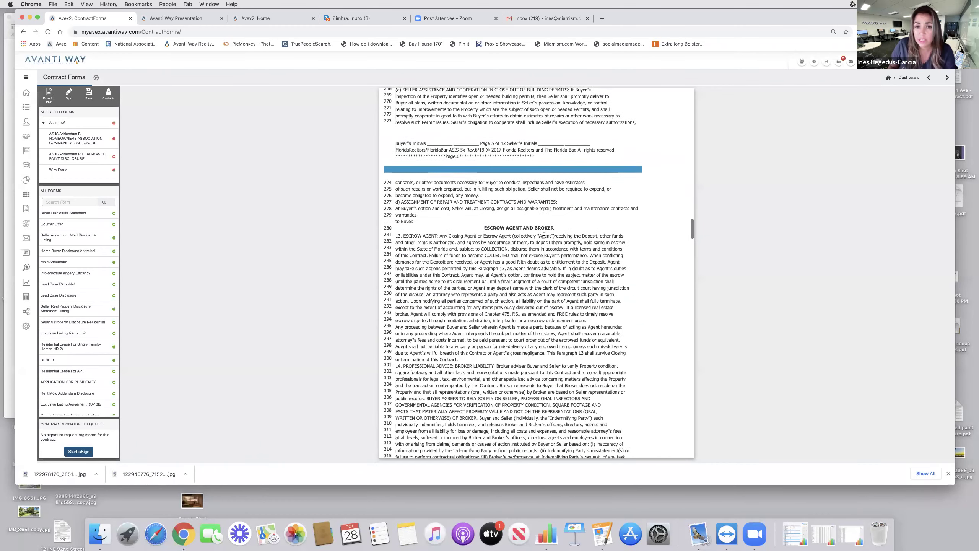
scroll(544, 235, "down", 3)
scroll(543, 235, "down", 18)
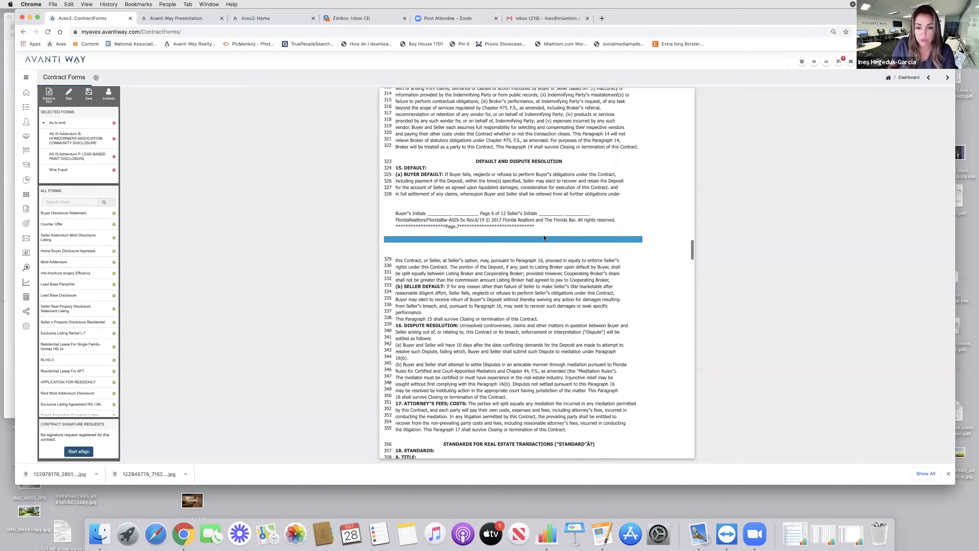
scroll(543, 235, "down", 10)
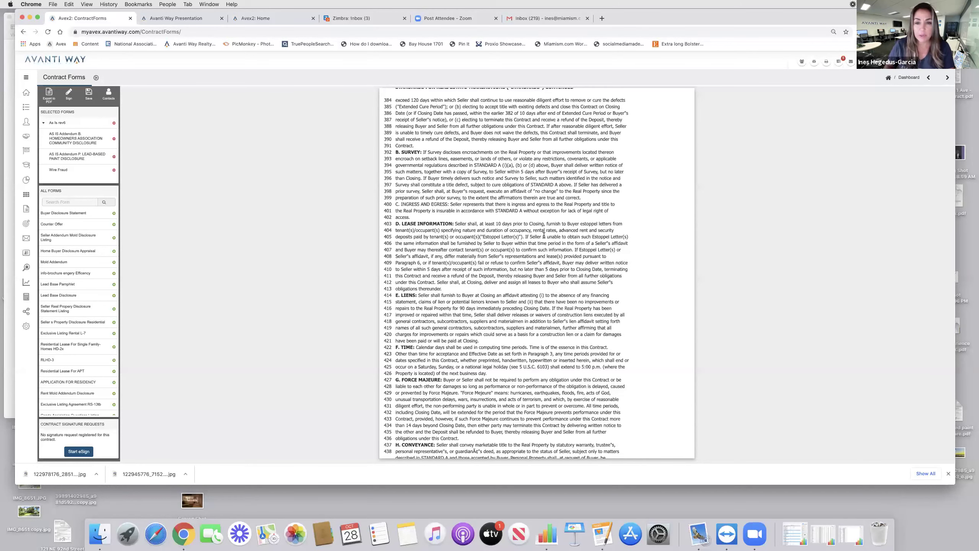
scroll(543, 235, "up", 20)
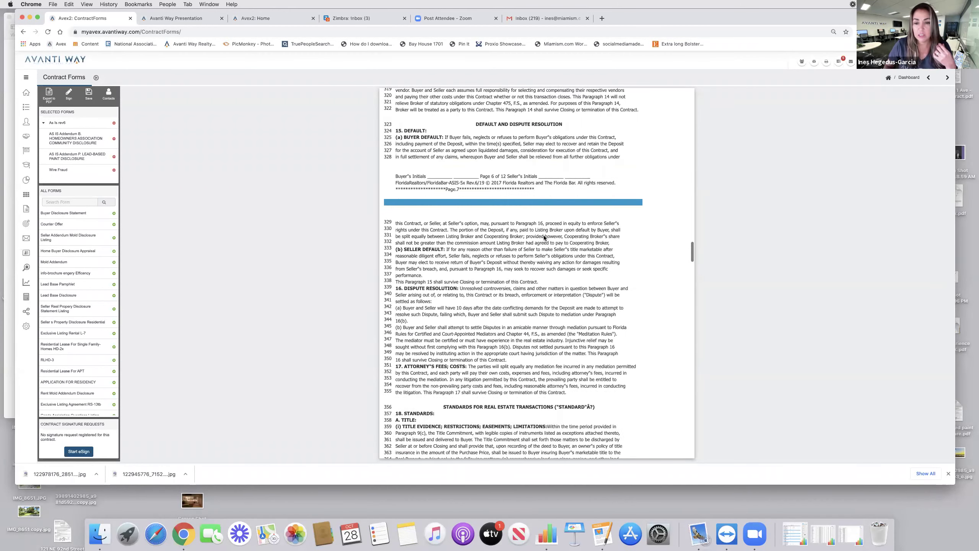
scroll(544, 237, "up", 4)
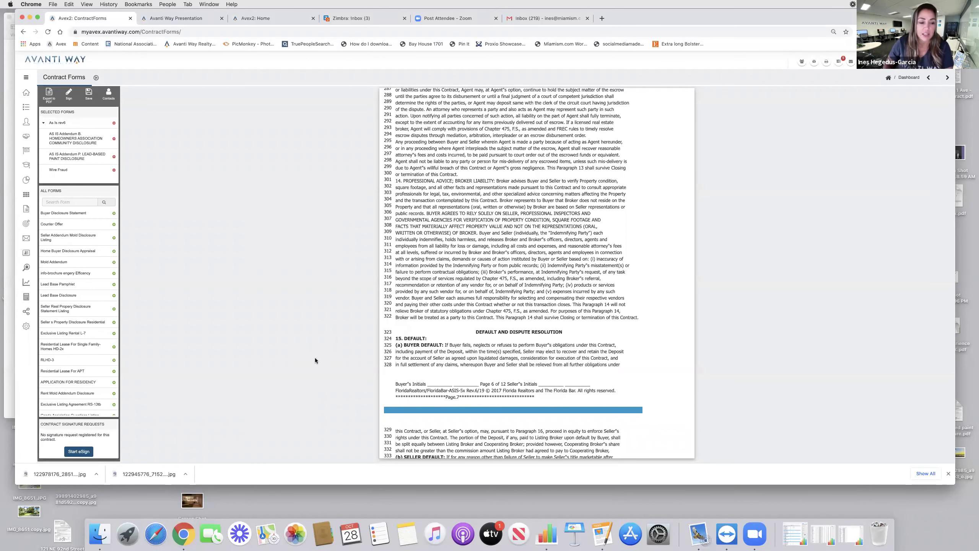
Combine all four forms into one eSign document and prepare it for signature fields
left_click(80, 451)
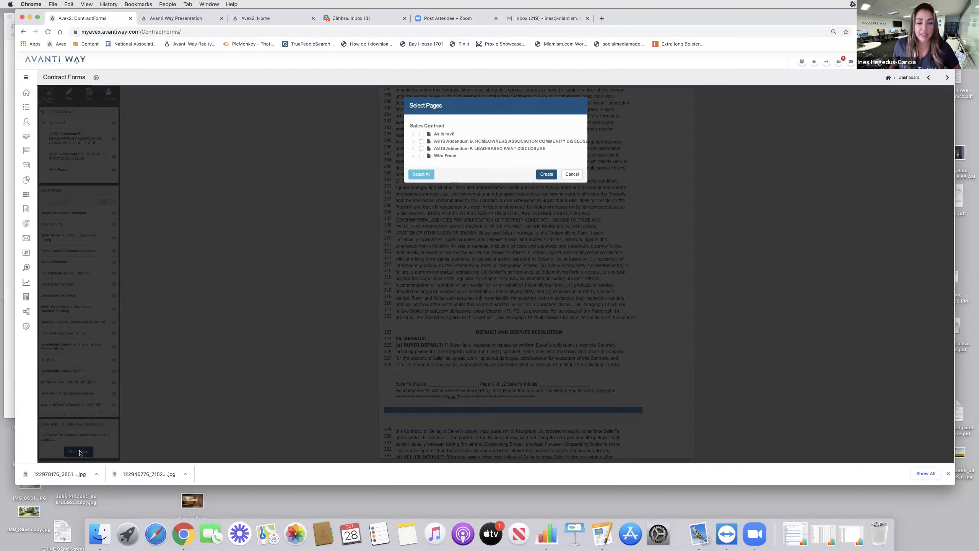
left_click(422, 174)
left_click(547, 174)
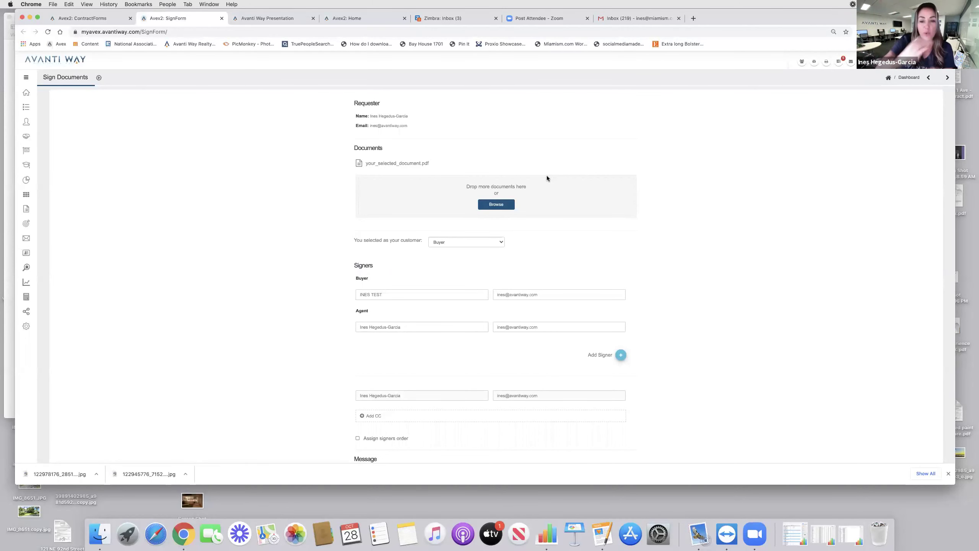
scroll(546, 179, "down", 5)
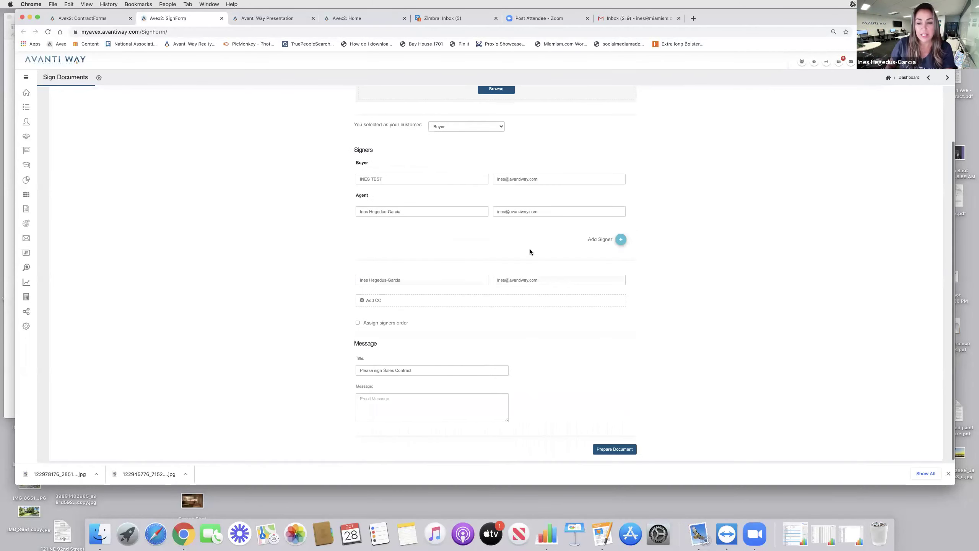
left_click(616, 448)
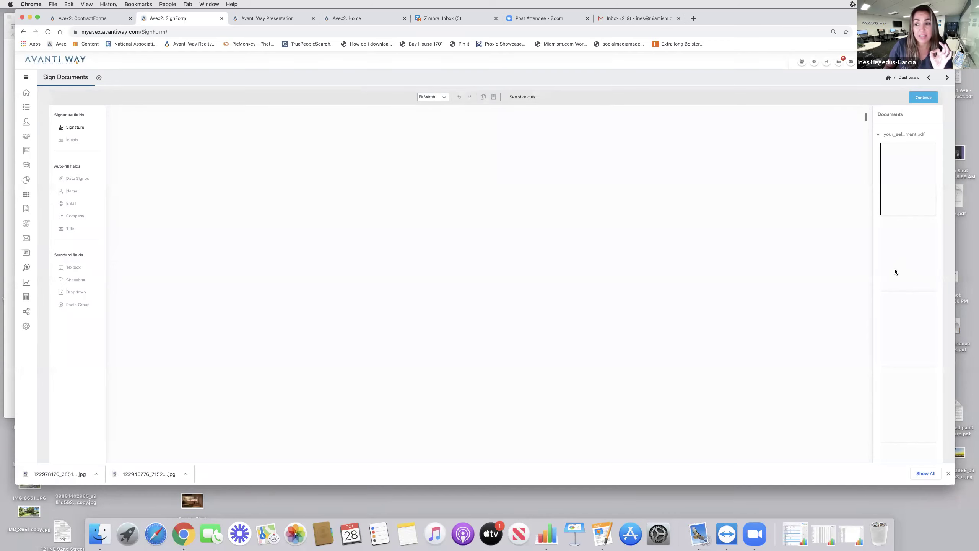
Browse the contract via page thumbnails, jumping between first and last pages, ending on page 1
scroll(916, 170, "down", 1)
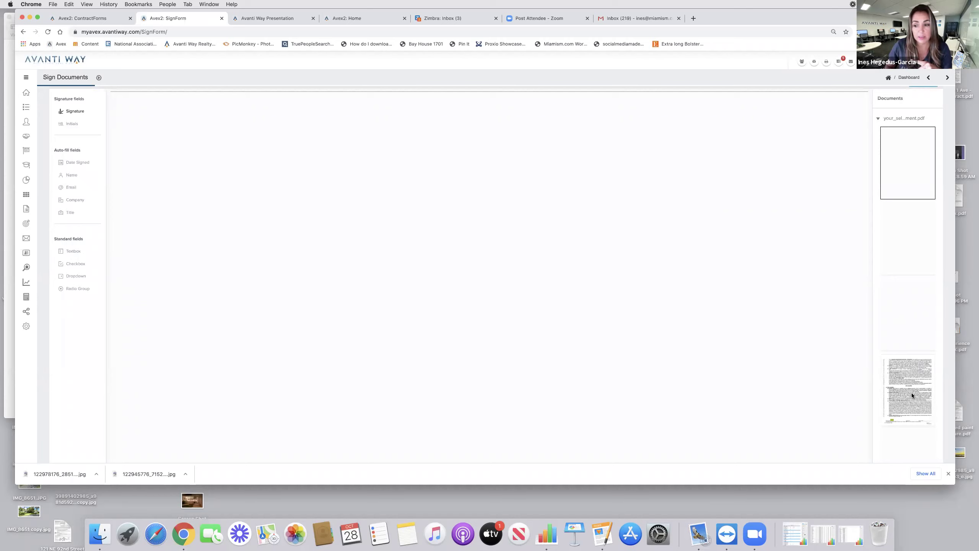
left_click(909, 393)
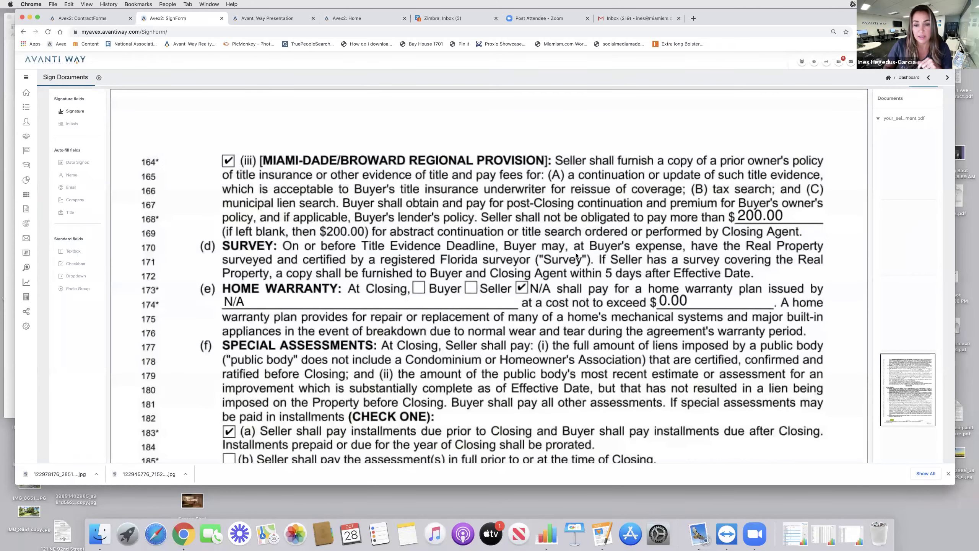
scroll(577, 256, "down", 15)
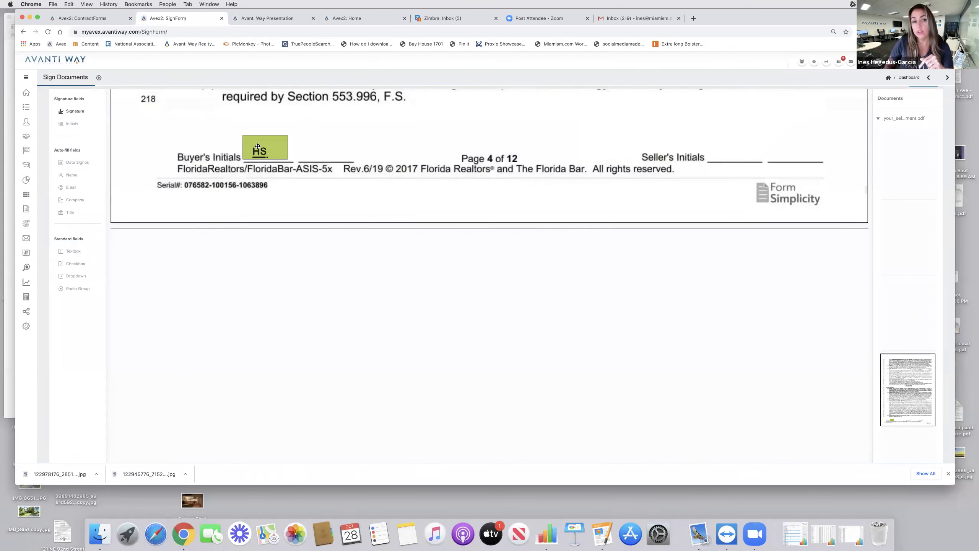
scroll(260, 146, "up", 20)
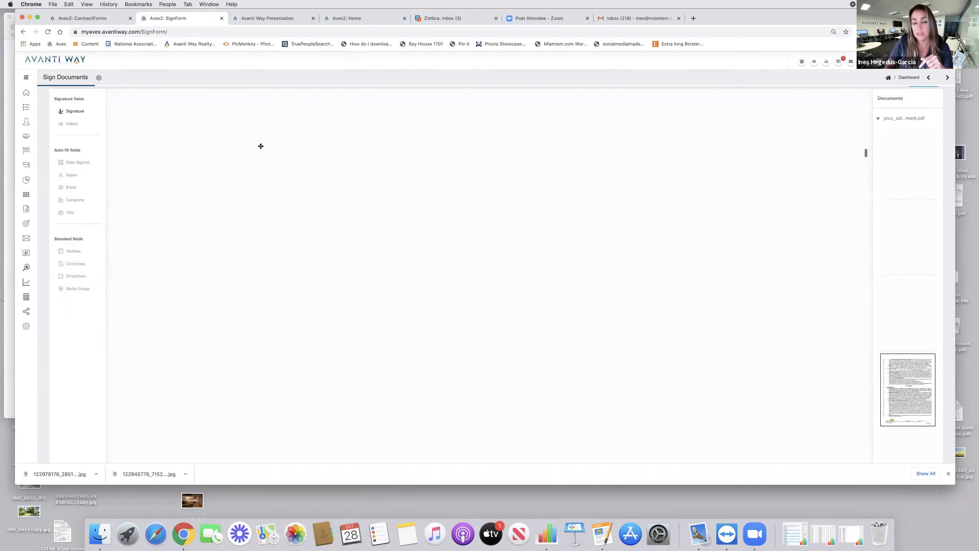
scroll(261, 147, "up", 10)
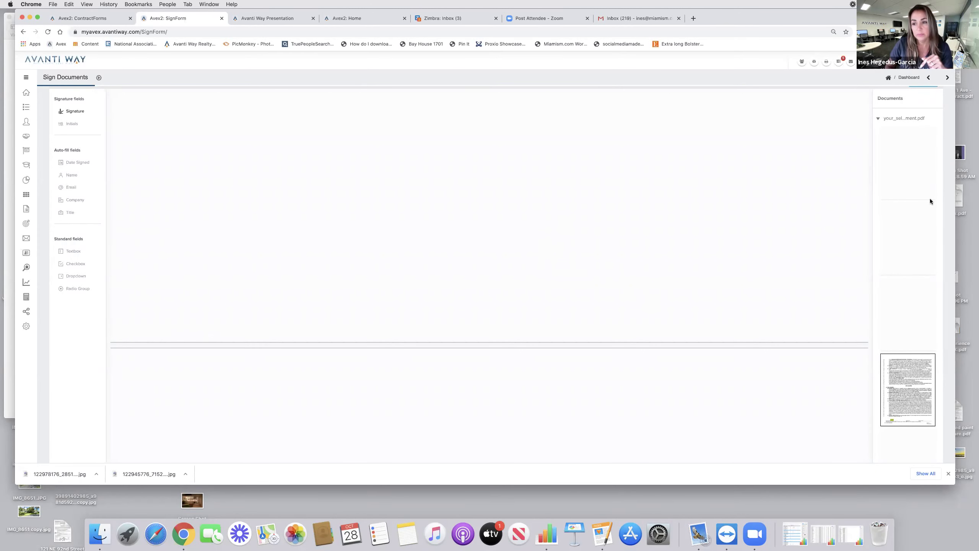
left_click(904, 176)
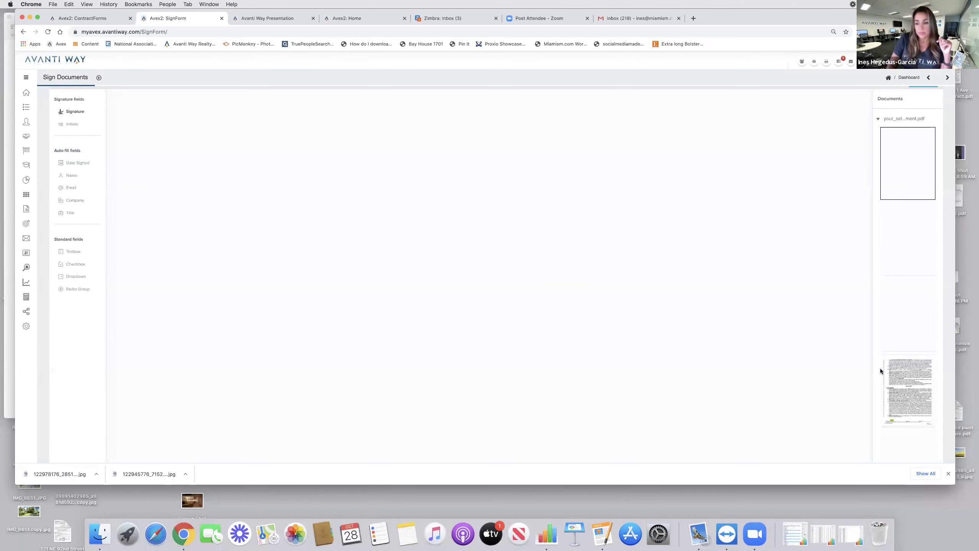
left_click(893, 371)
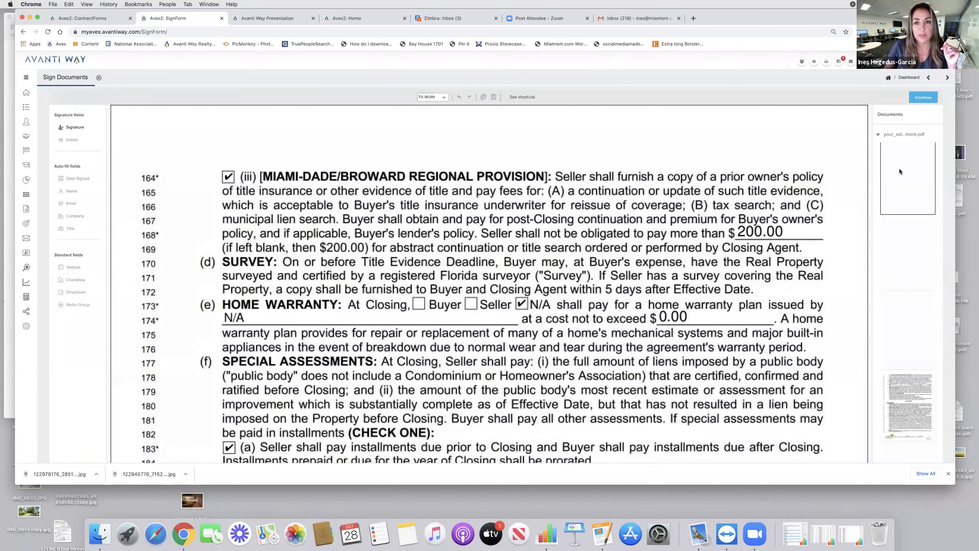
left_click(899, 171)
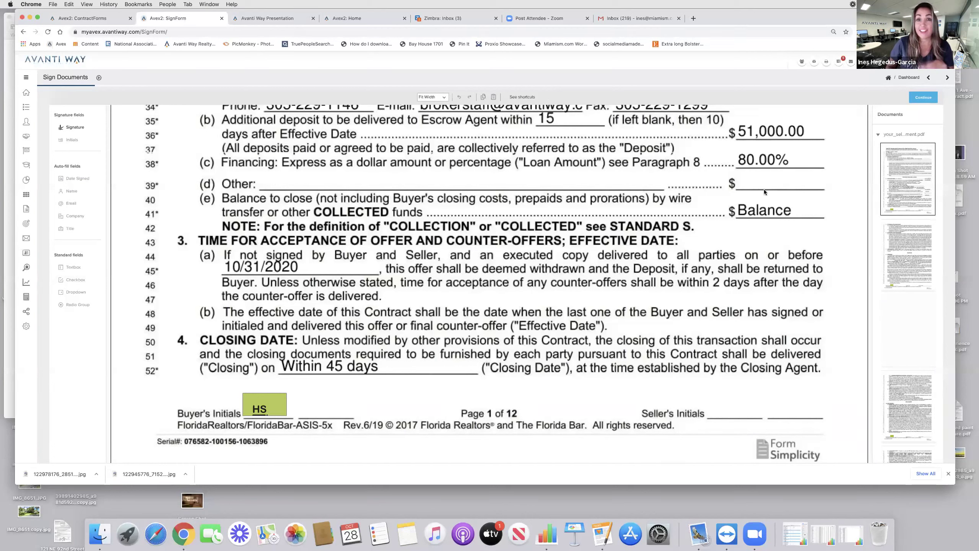
Leave the signing page for Transactions and open the pending TEST / TEST sale
mouse_move(34, 107)
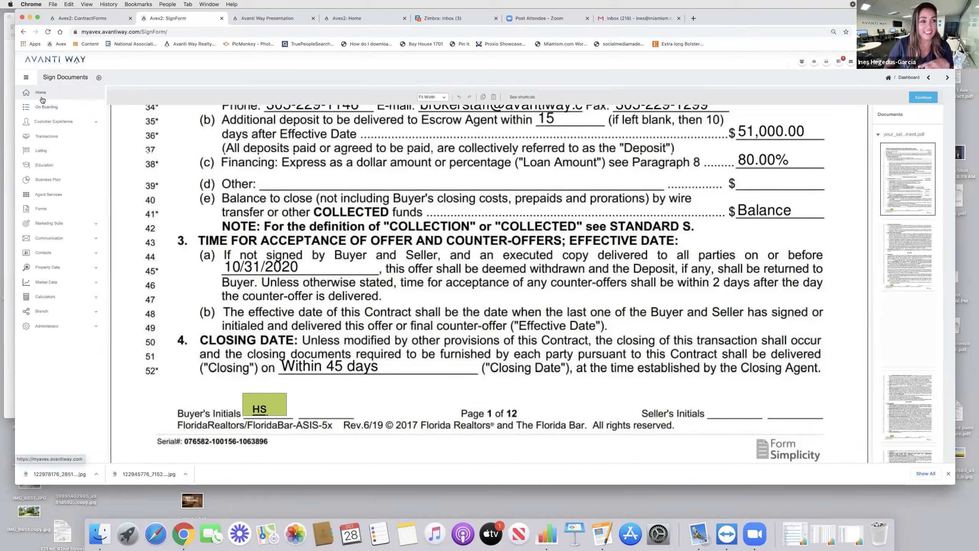
left_click(43, 139)
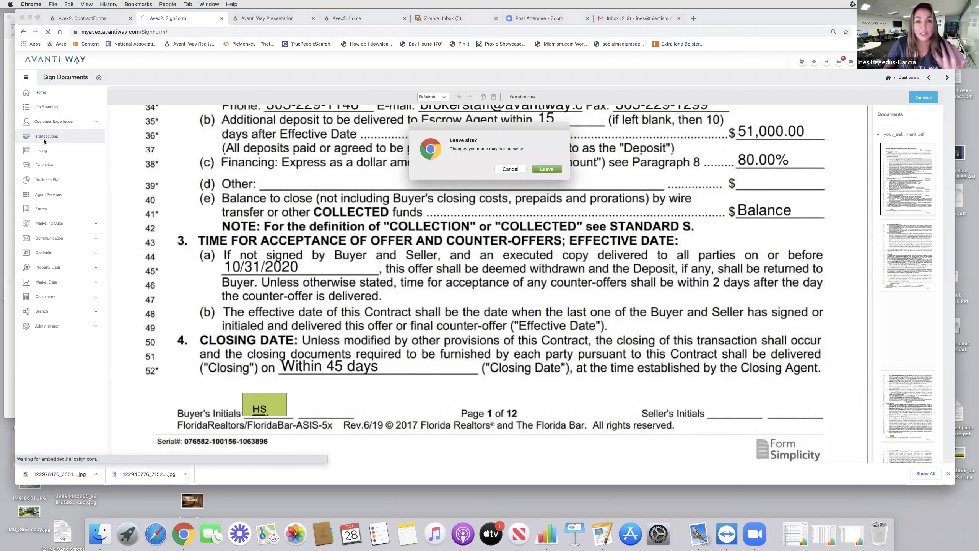
left_click(511, 169)
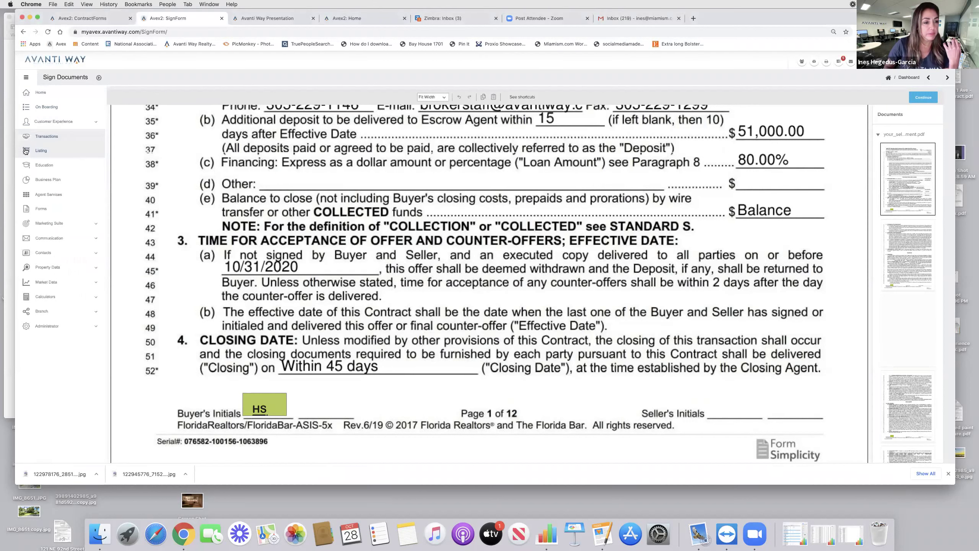
left_click(41, 137)
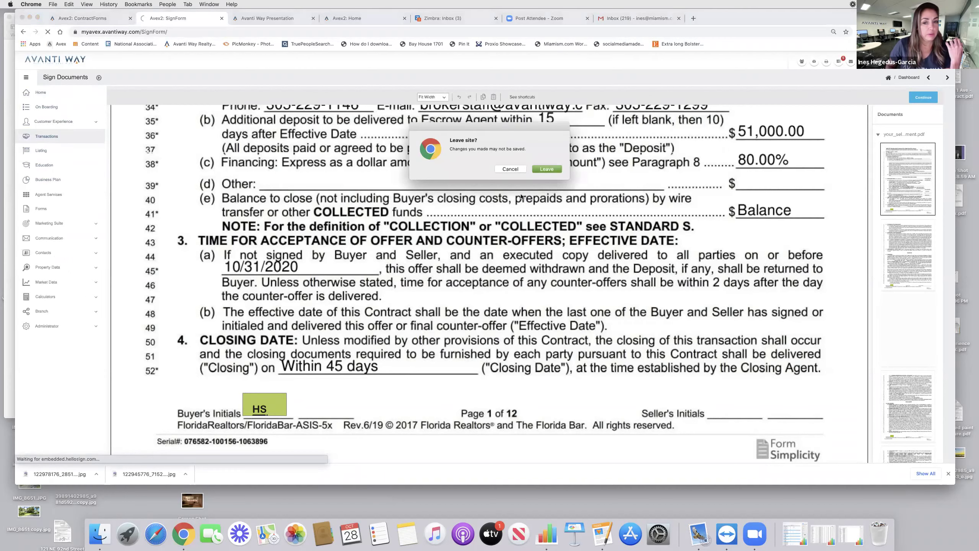
left_click(548, 169)
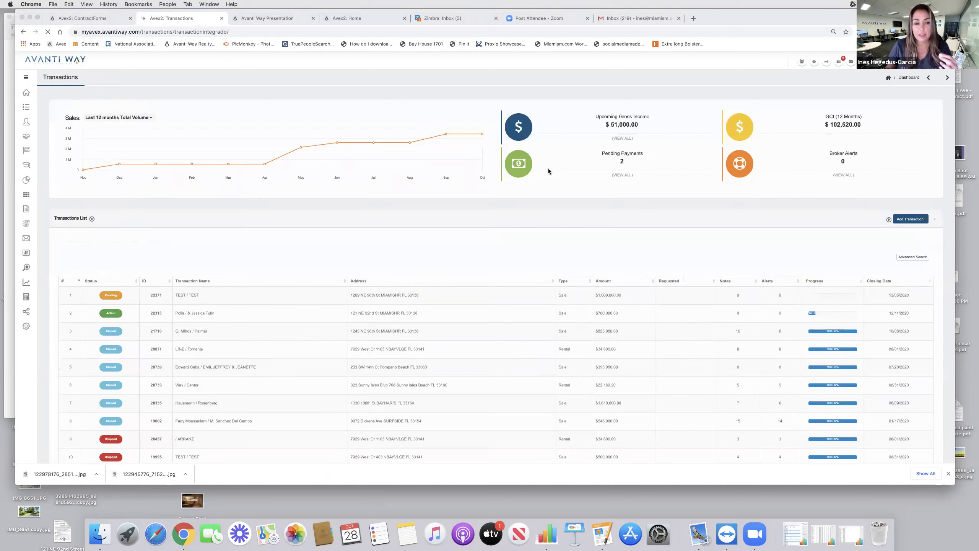
left_click(187, 296)
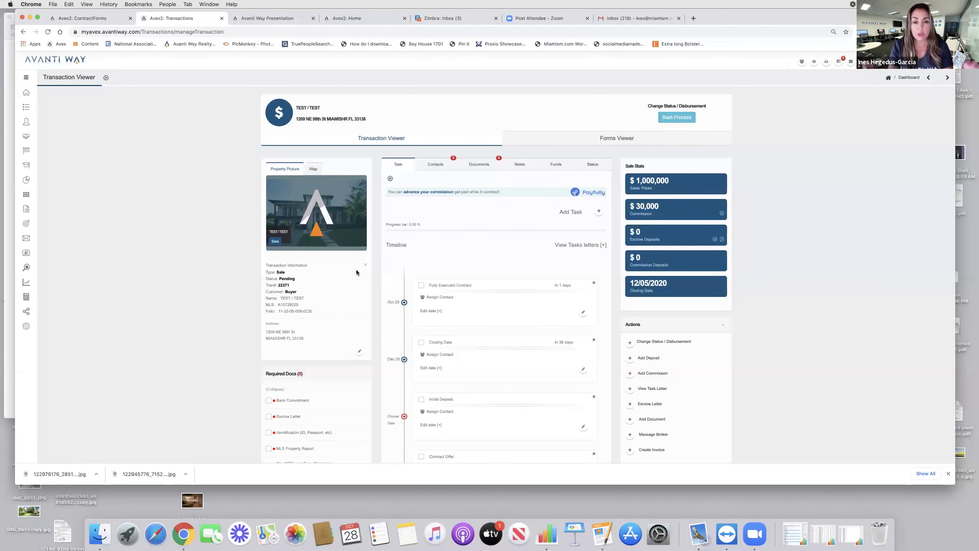
View the transaction's uploaded documents, then its contacts list
left_click(481, 165)
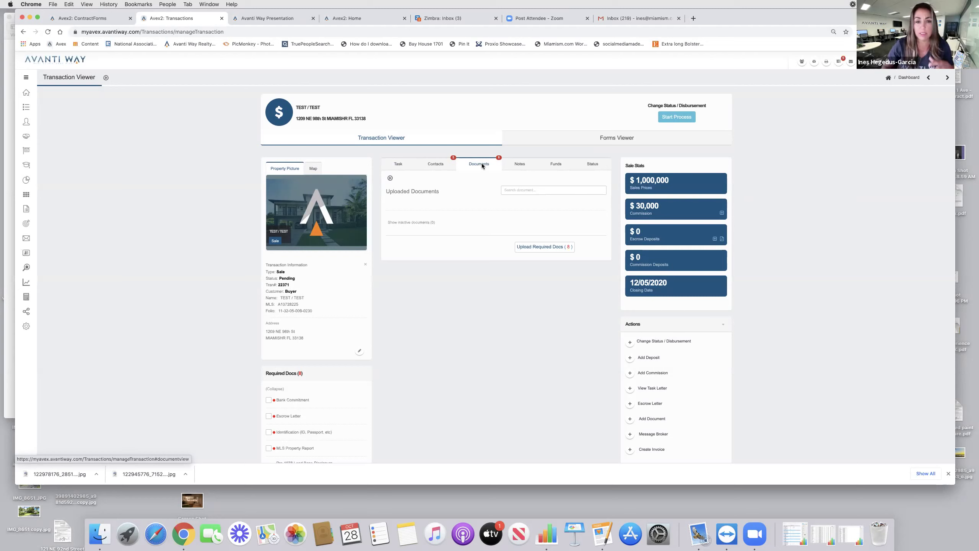
left_click(440, 166)
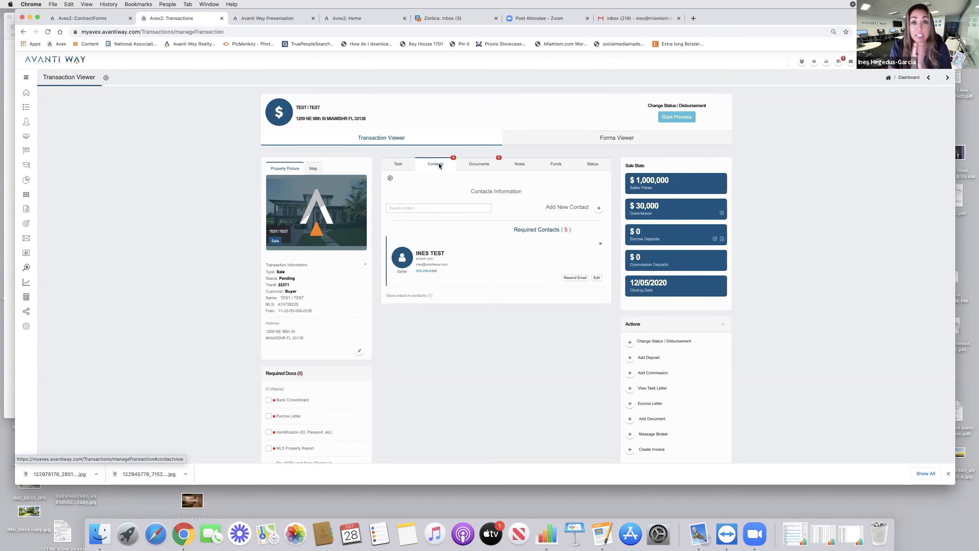
scroll(453, 251, "down", 5)
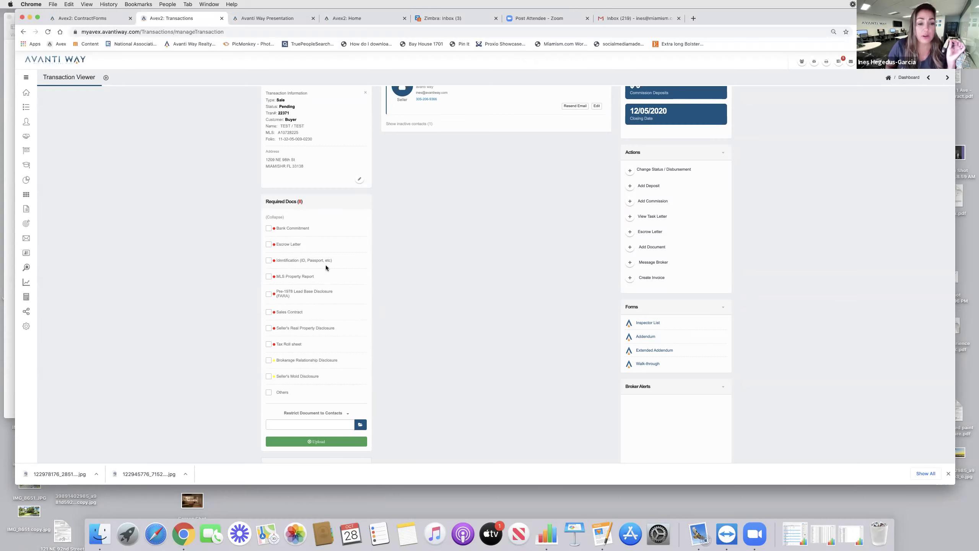
scroll(326, 263, "down", 2)
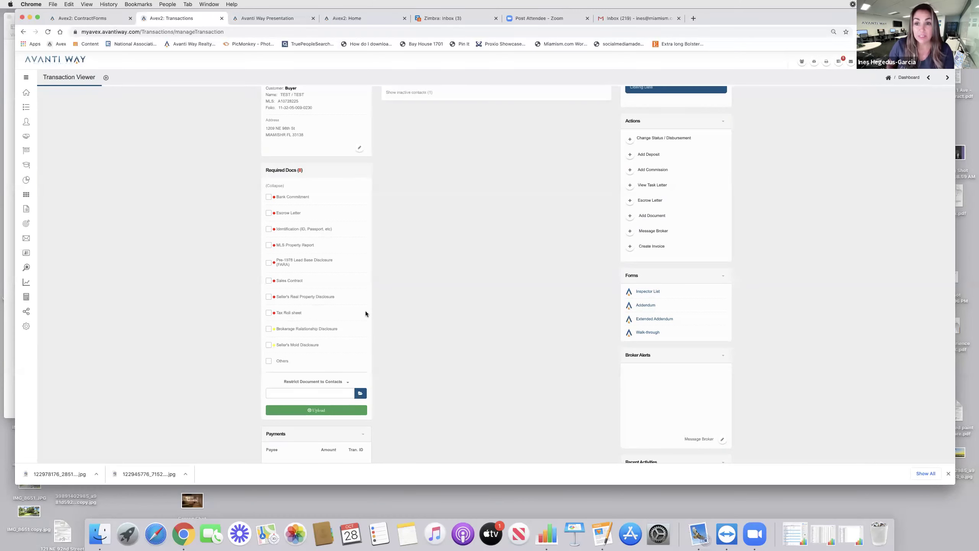
scroll(464, 291, "up", 5)
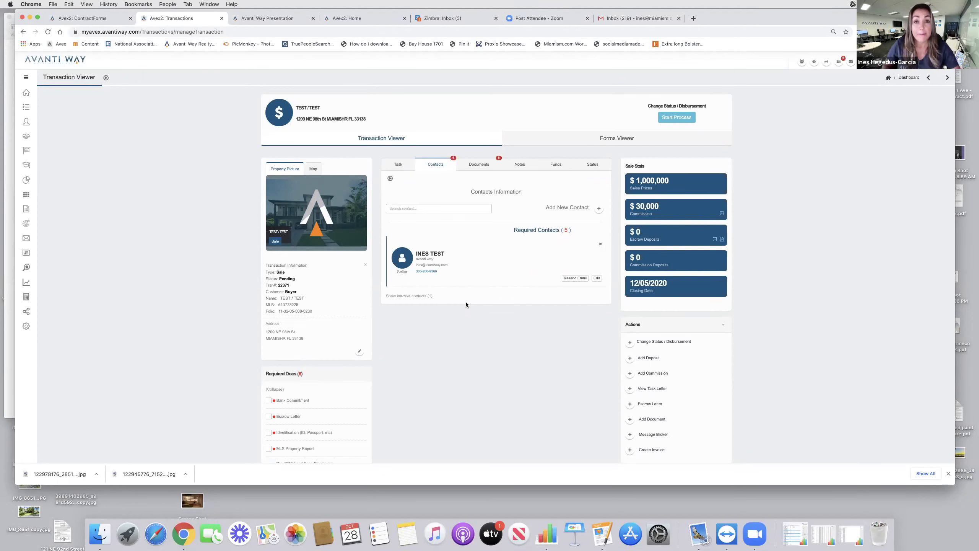
scroll(802, 319, "down", 2)
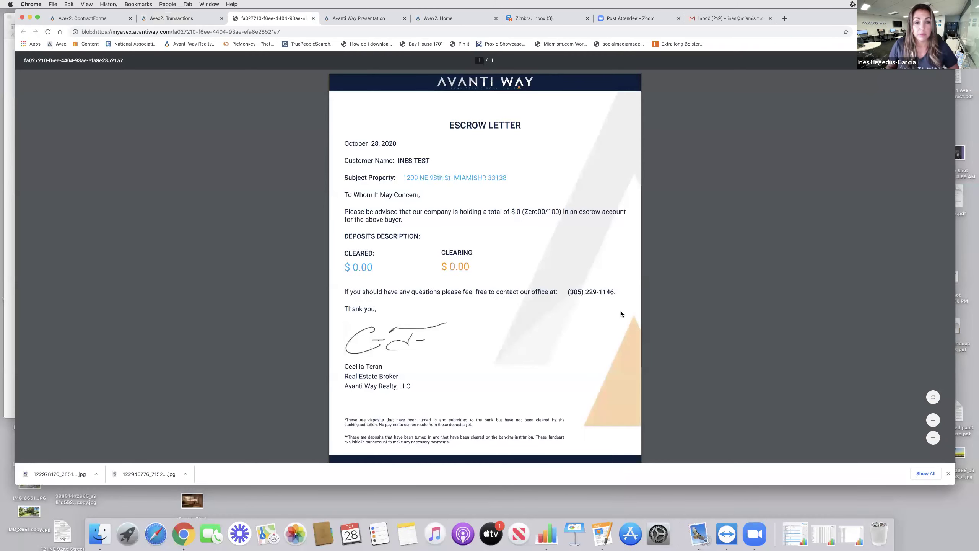
Scroll through the Escrow Letter PDF showing $0.00 cleared and clearing deposits
scroll(581, 263, "down", 2)
scroll(581, 263, "up", 2)
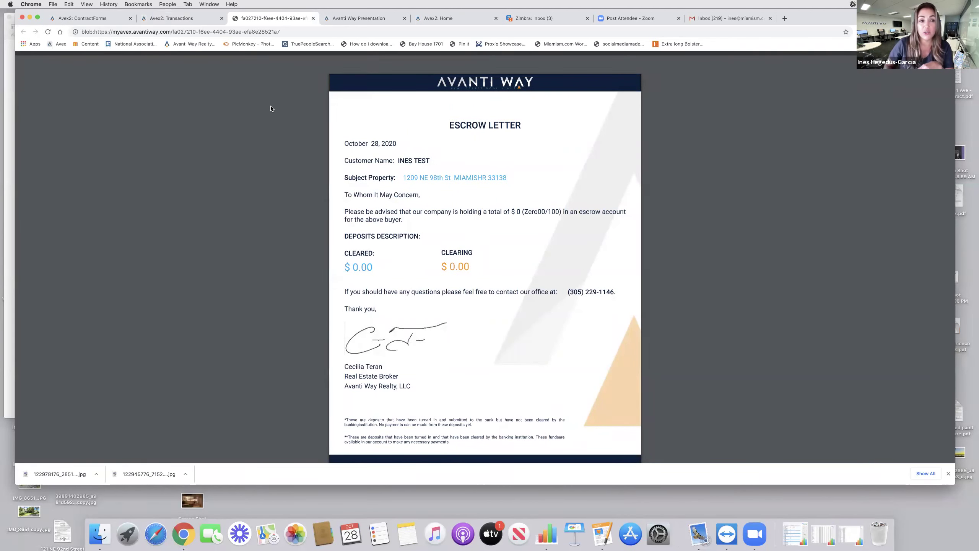
Return to the transaction page, show its Task timeline and scroll down through it
left_click(170, 19)
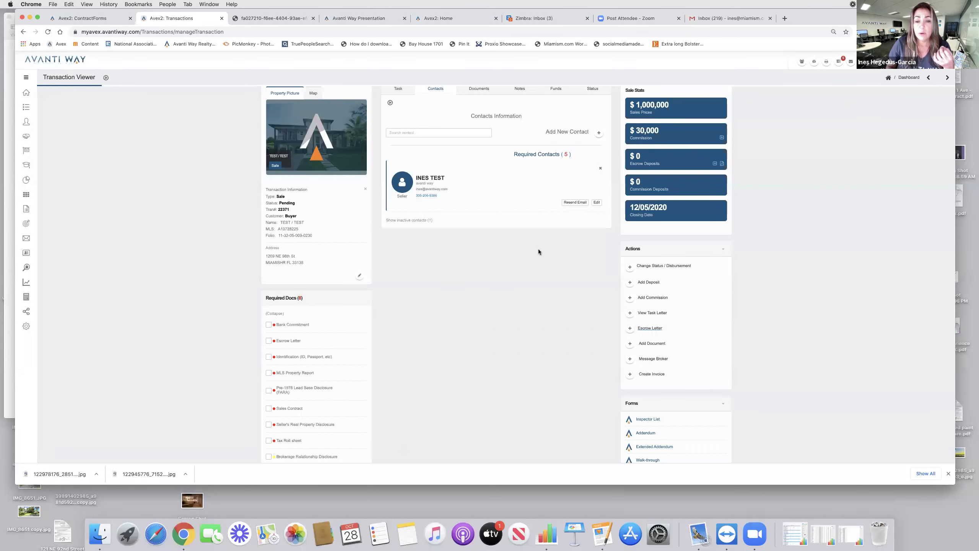
scroll(538, 248, "up", 3)
left_click(398, 164)
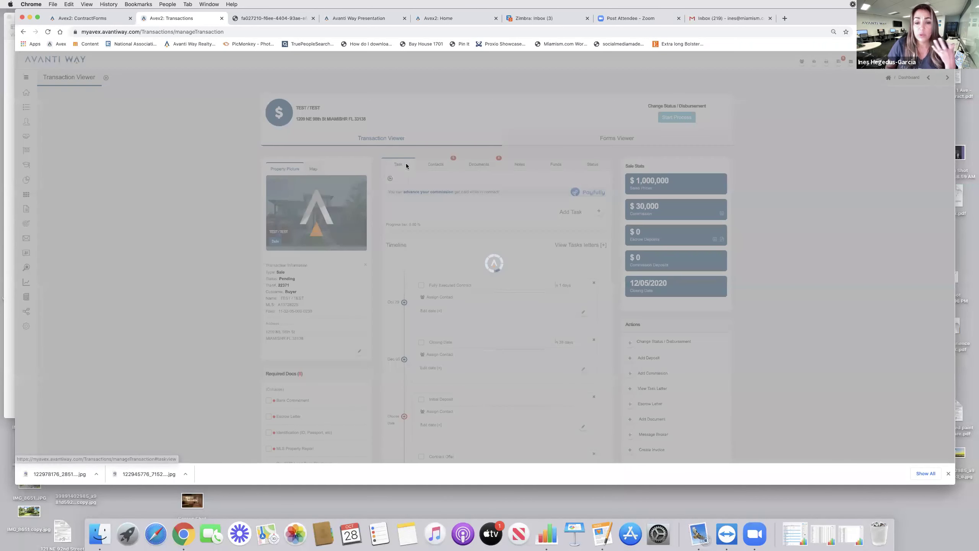
scroll(497, 267, "down", 2)
scroll(498, 268, "down", 1)
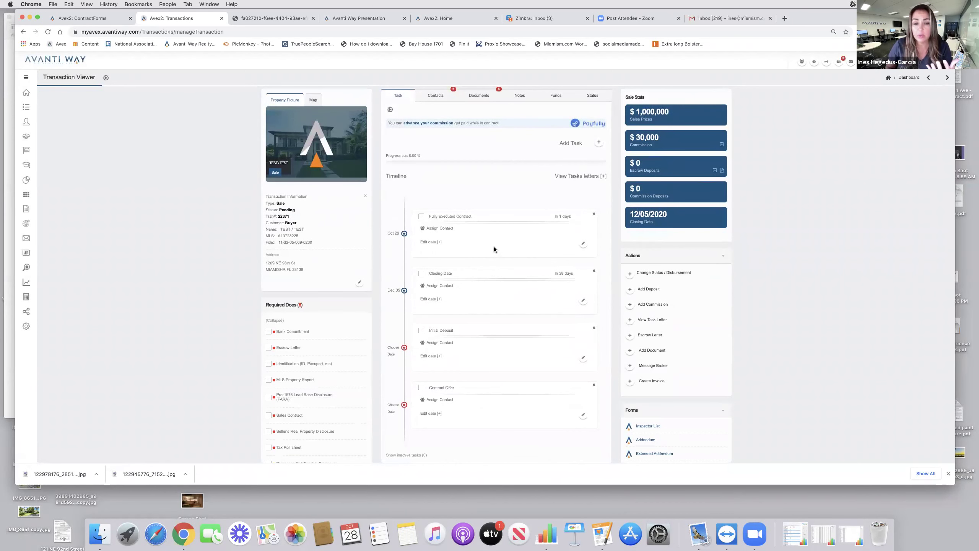
scroll(490, 241, "down", 2)
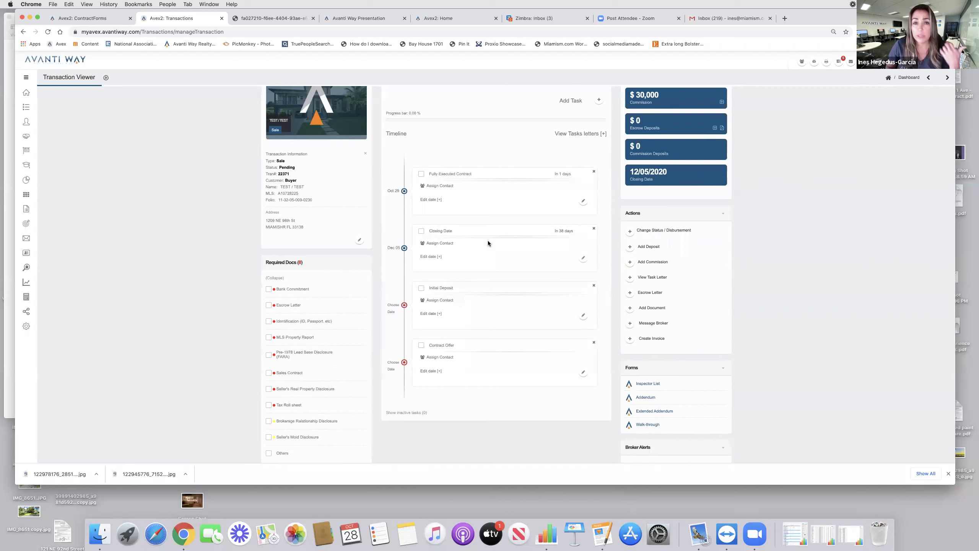
scroll(489, 242, "down", 5)
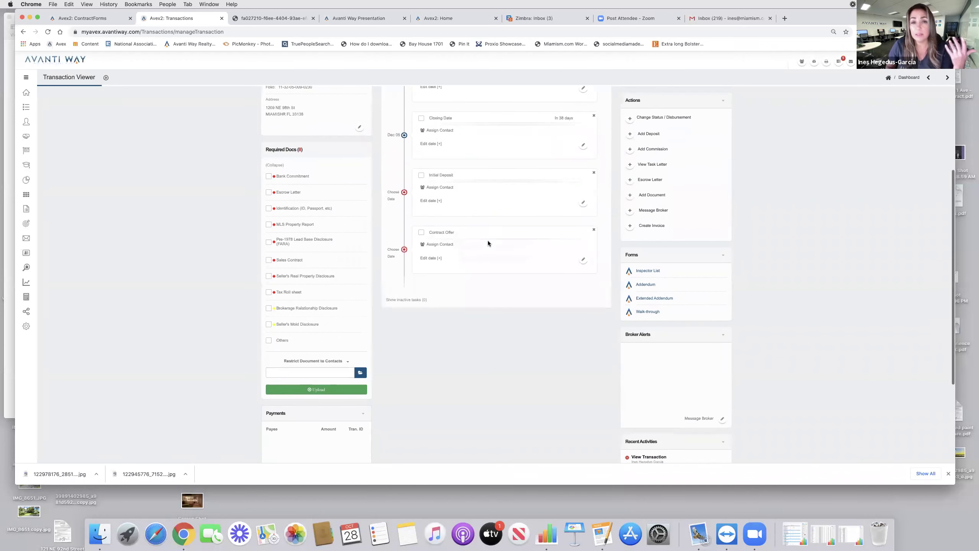
scroll(488, 243, "down", 4)
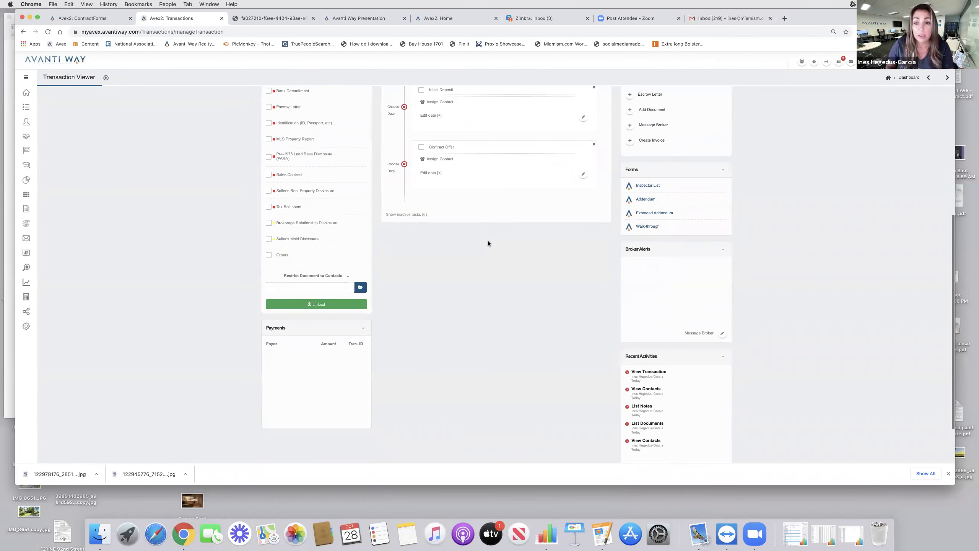
scroll(489, 243, "down", 1)
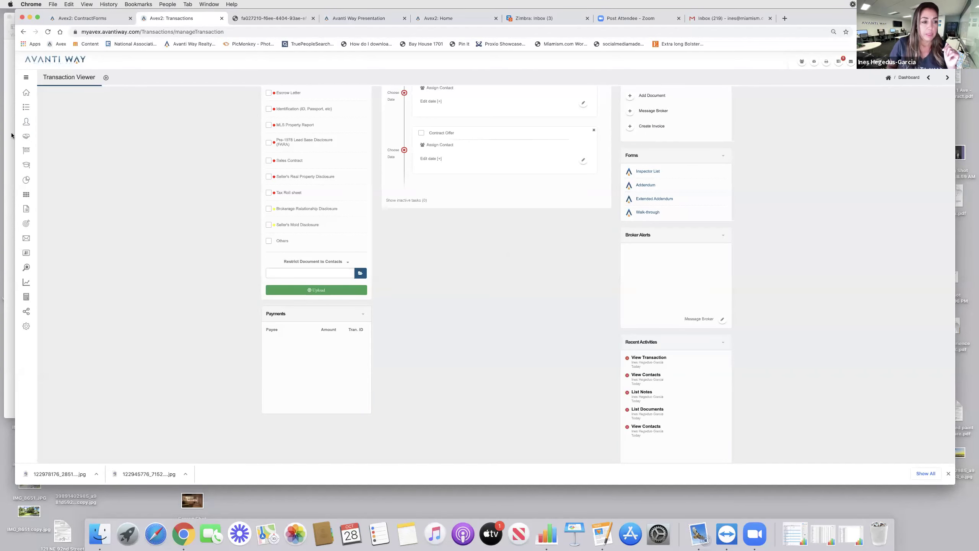
Open listing 120032 from the Listings overview
mouse_move(29, 127)
left_click(35, 151)
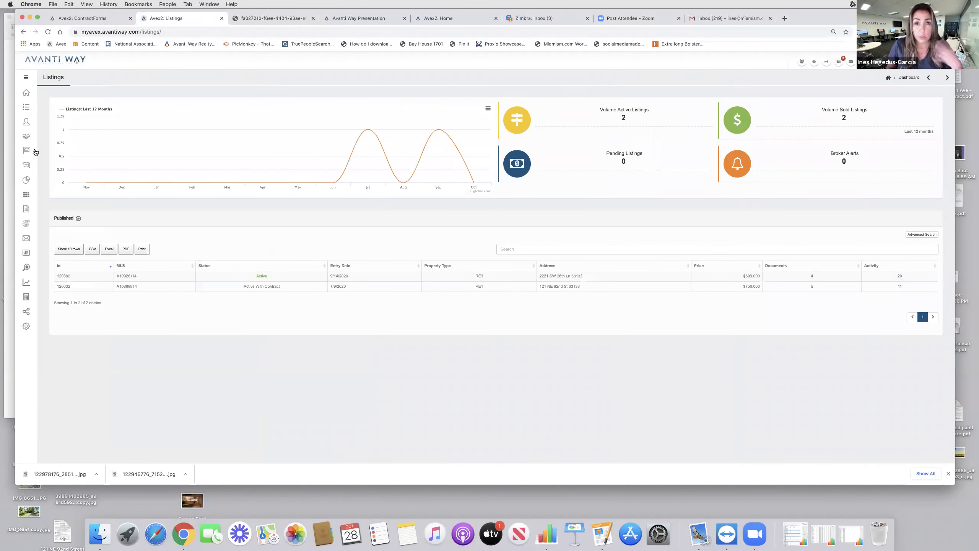
left_click(128, 288)
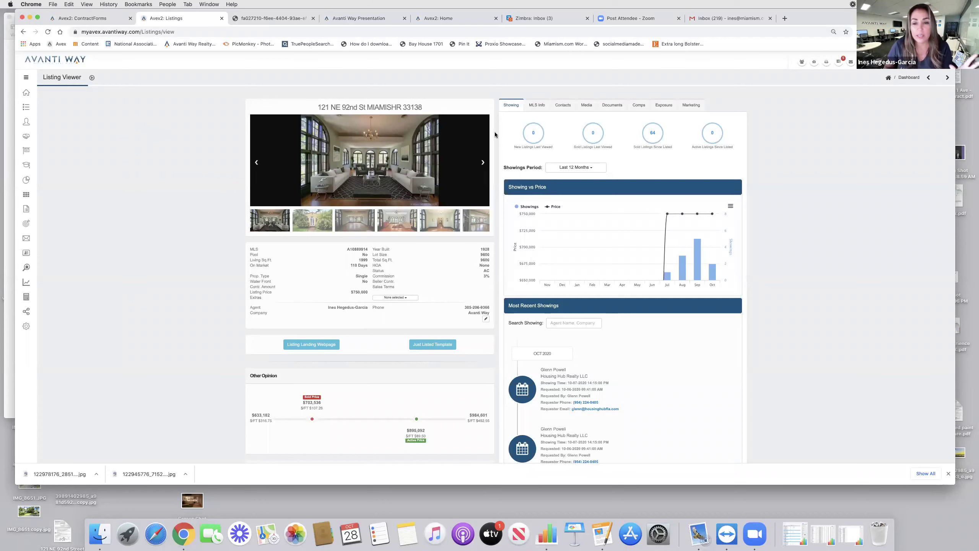
Review listing 120032's sold comparables, then its contacts and its five documents
left_click(653, 133)
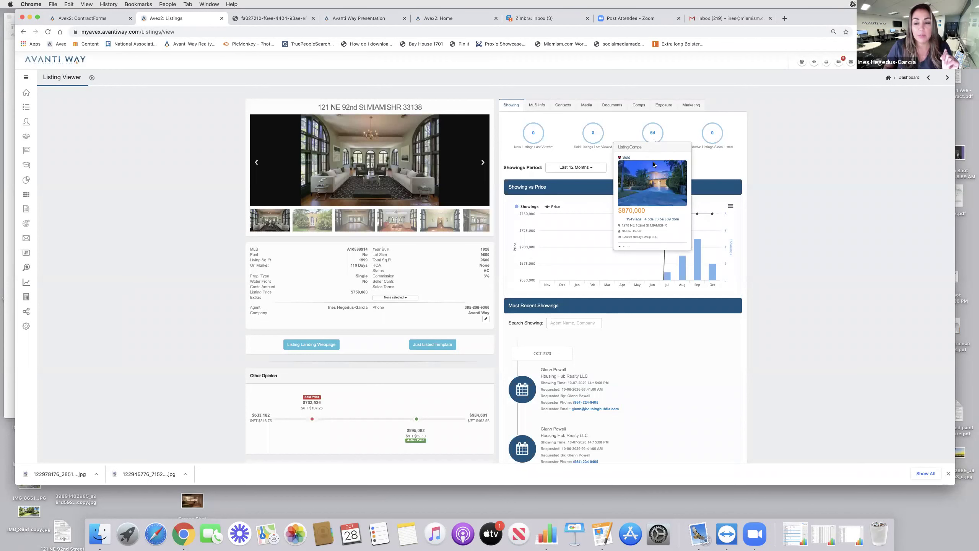
scroll(653, 164, "down", 5)
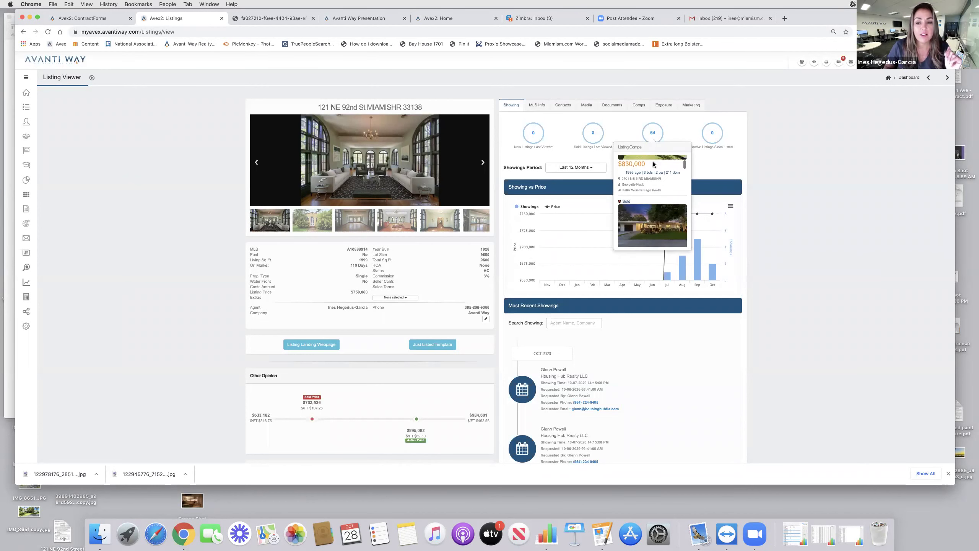
scroll(653, 165, "down", 3)
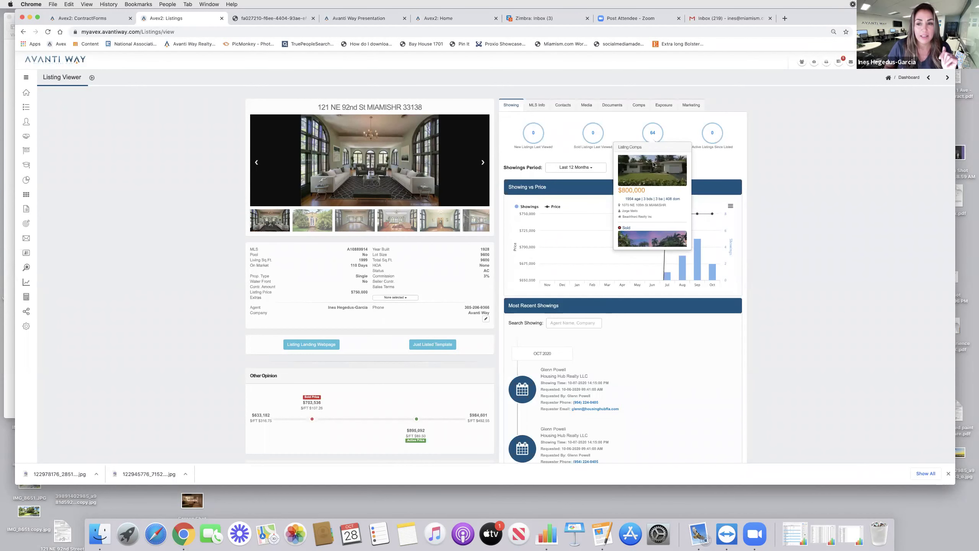
left_click(562, 107)
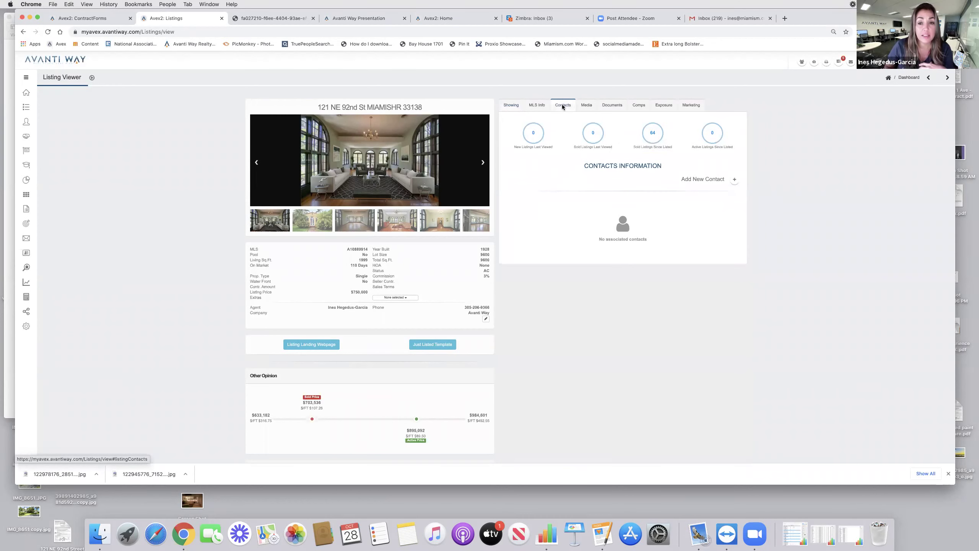
left_click(613, 106)
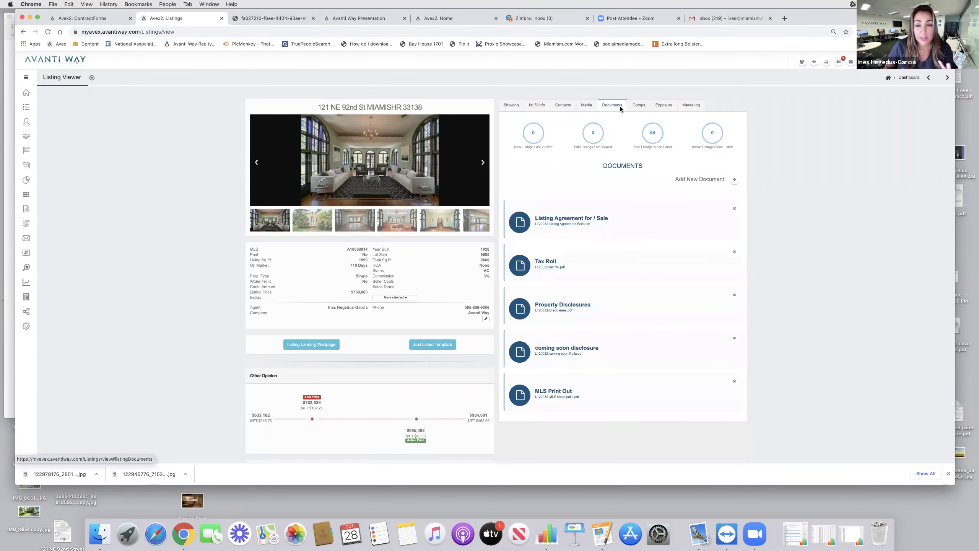
Browse the Exposure report up to the Google, realtor.com, Zillow and Trulia web presence section
left_click(668, 108)
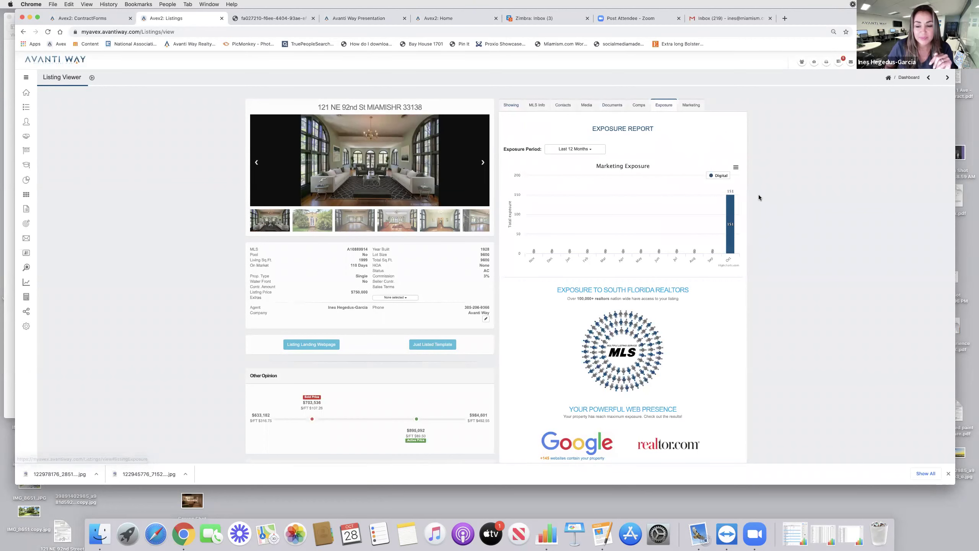
scroll(758, 196, "down", 5)
scroll(758, 197, "up", 5)
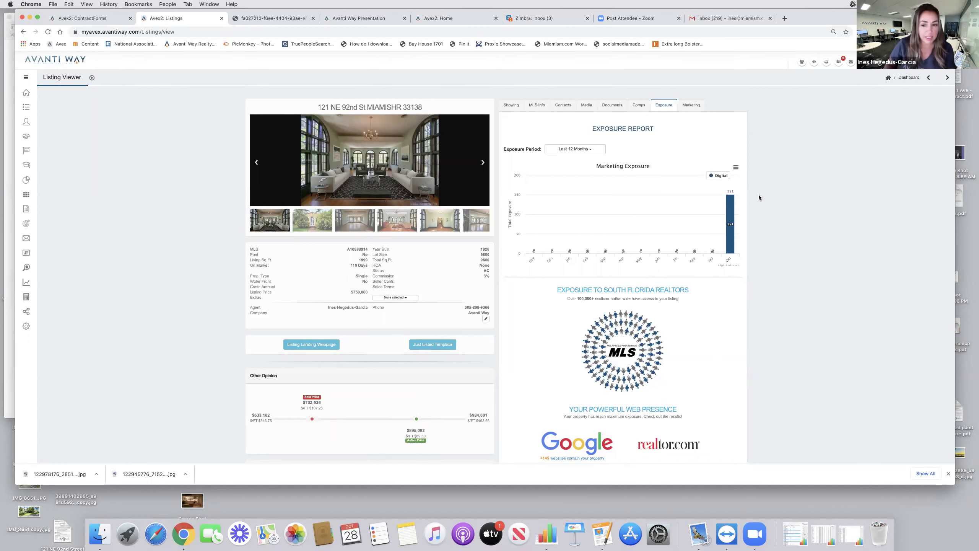
scroll(759, 197, "down", 10)
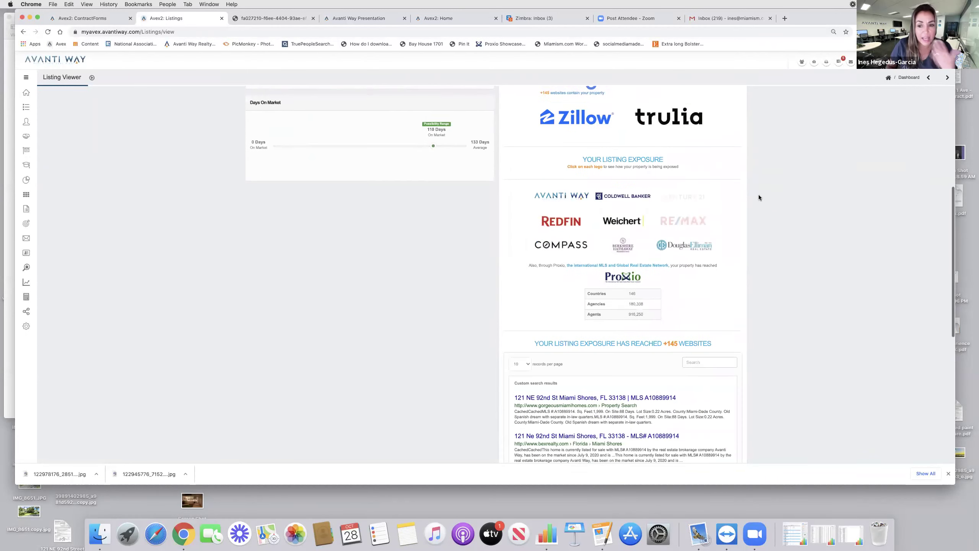
scroll(759, 198, "down", 4)
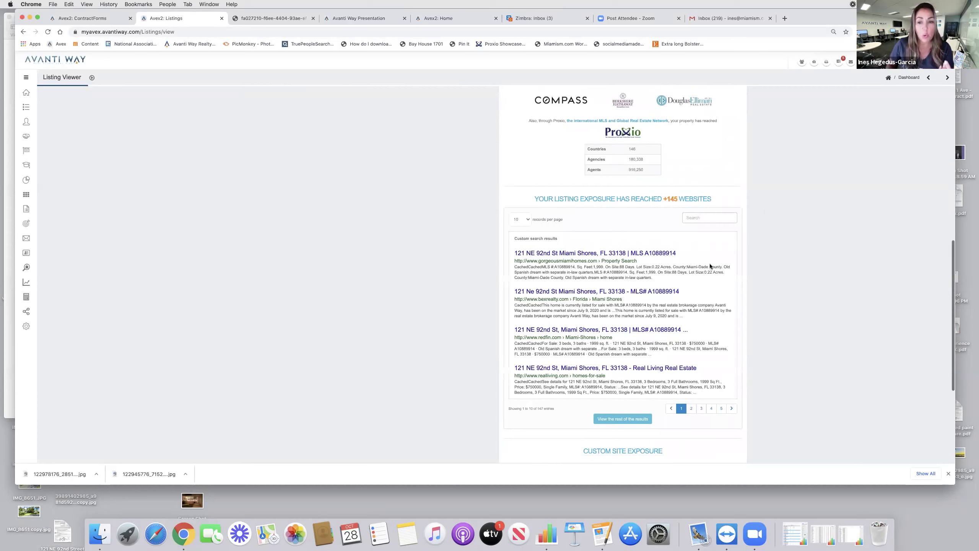
scroll(659, 277, "down", 5)
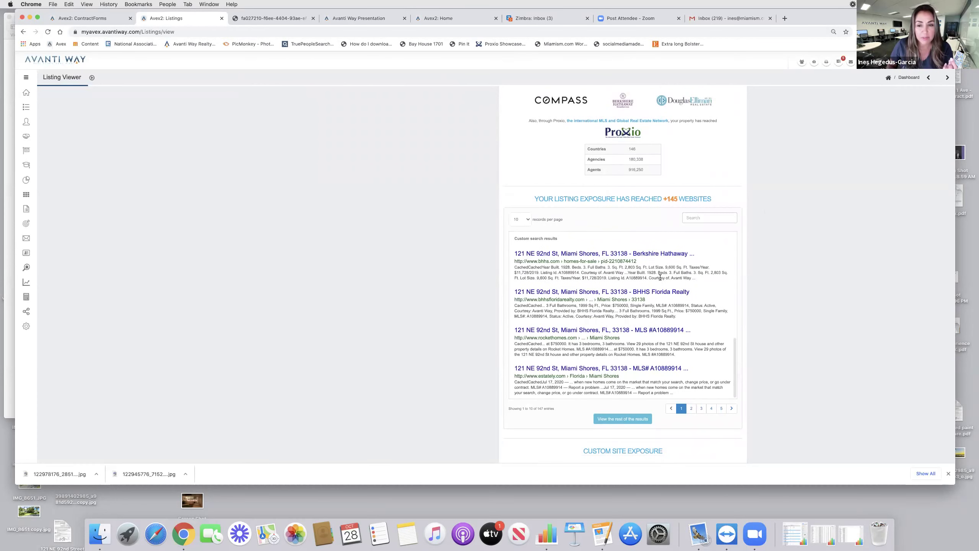
scroll(659, 277, "up", 5)
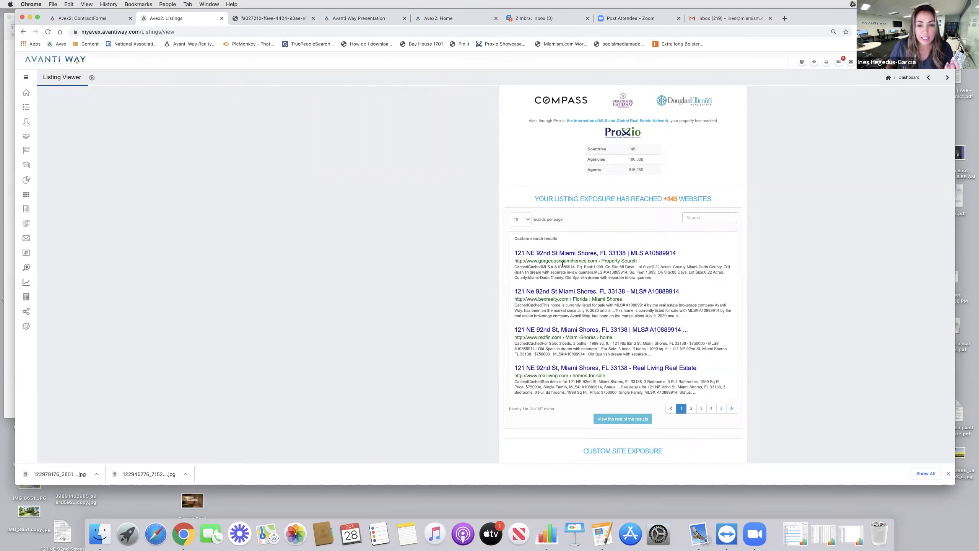
scroll(562, 265, "up", 3)
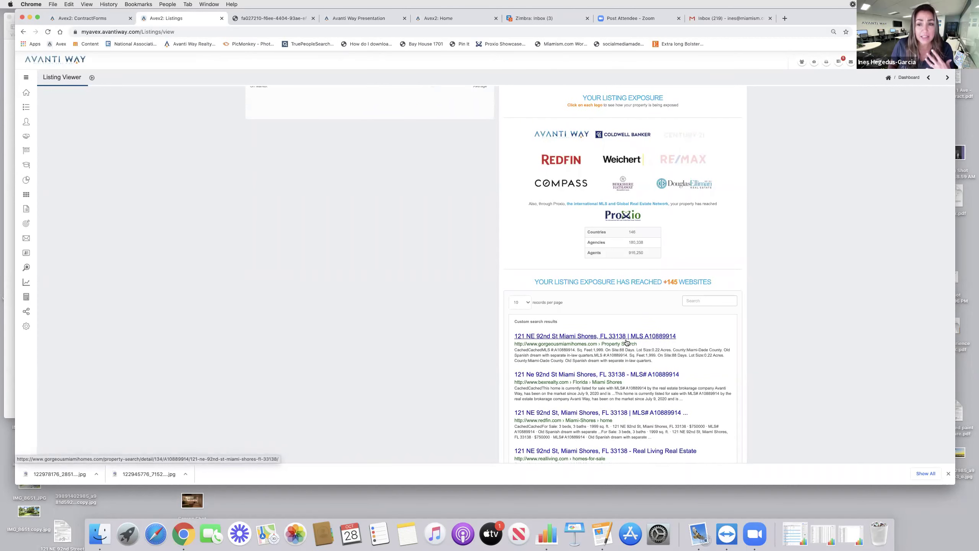
scroll(629, 340, "up", 2)
scroll(628, 332, "up", 2)
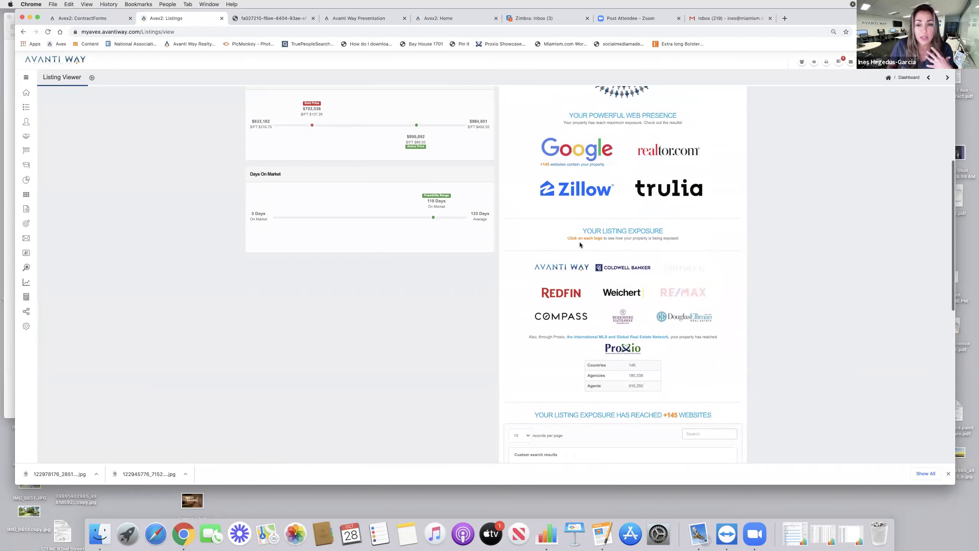
Open Google results for the listing's street address in a new tab and browse them
left_click(571, 152)
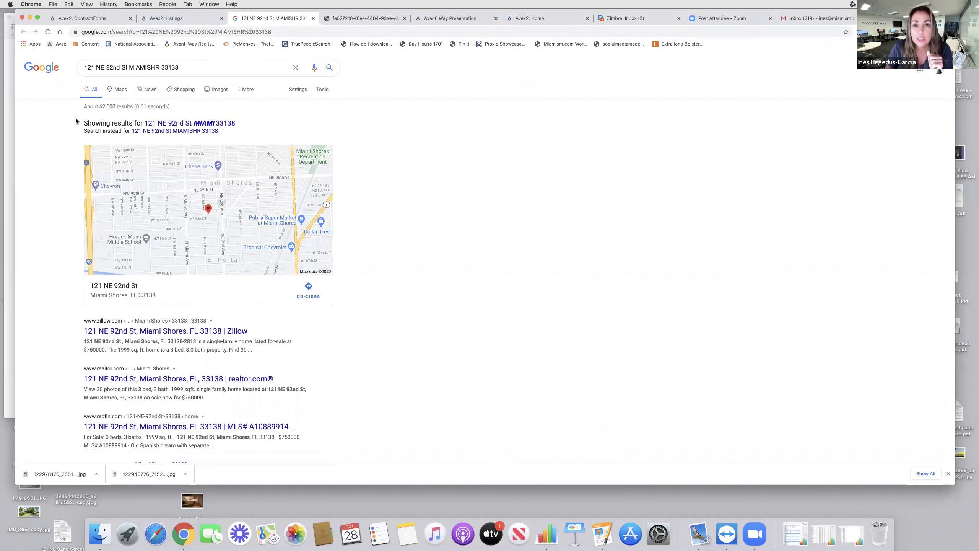
scroll(50, 238, "down", 15)
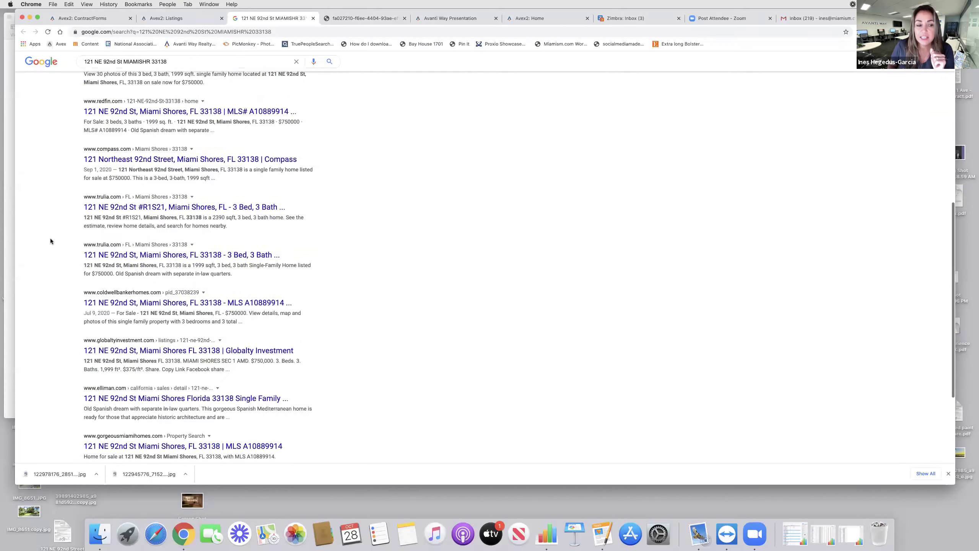
scroll(51, 238, "up", 3)
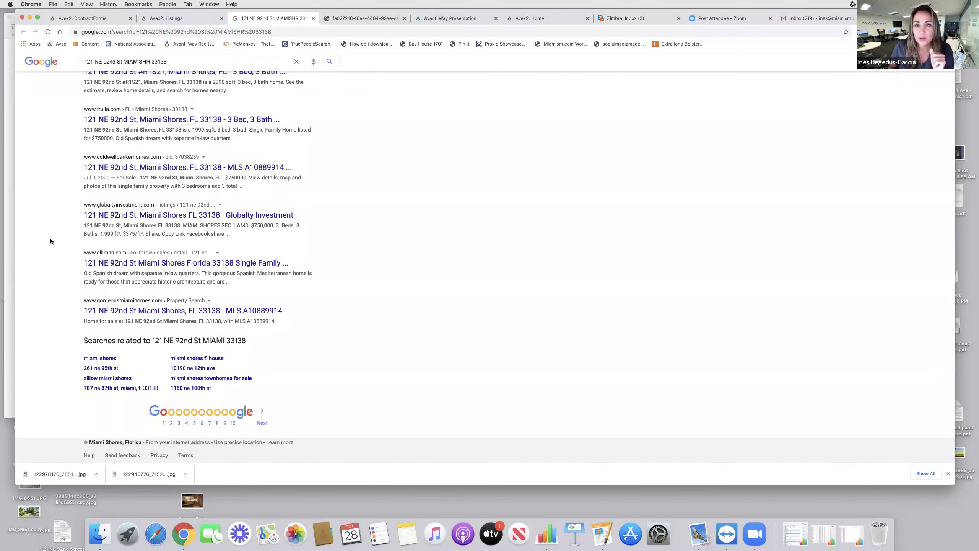
scroll(50, 241, "up", 10)
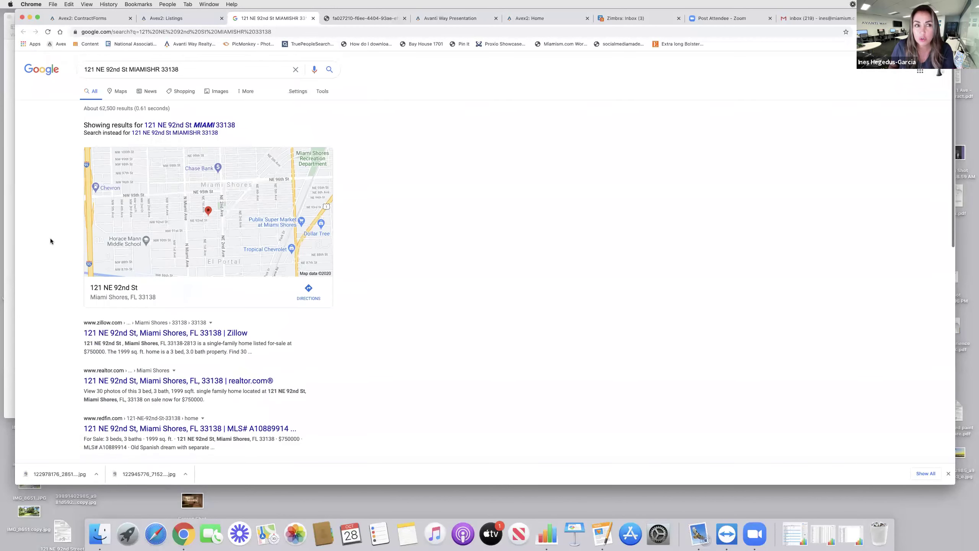
Back in the listing viewer, browse the Marketing cards: For Sale Signs, Sign Frames, Flyers, Postcard Campaigns
left_click(173, 18)
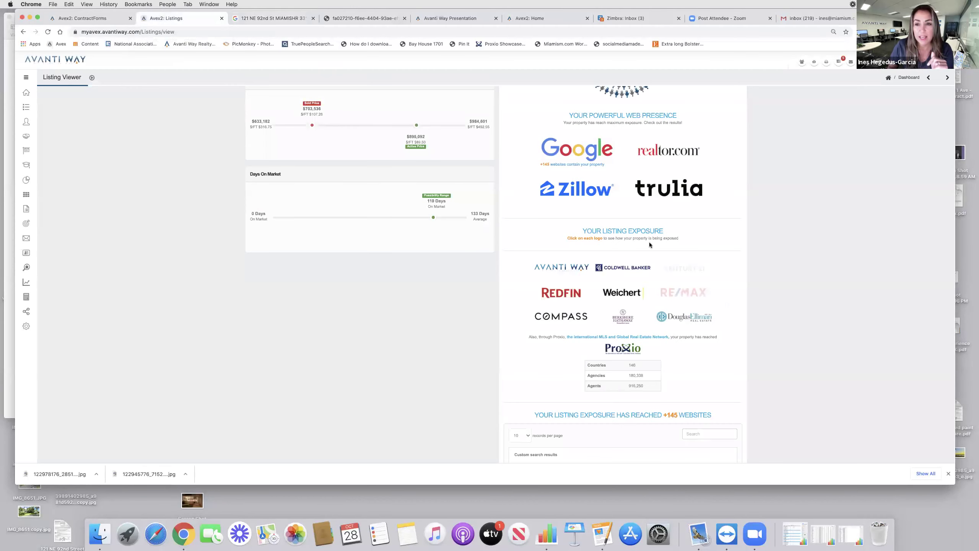
scroll(648, 242, "up", 8)
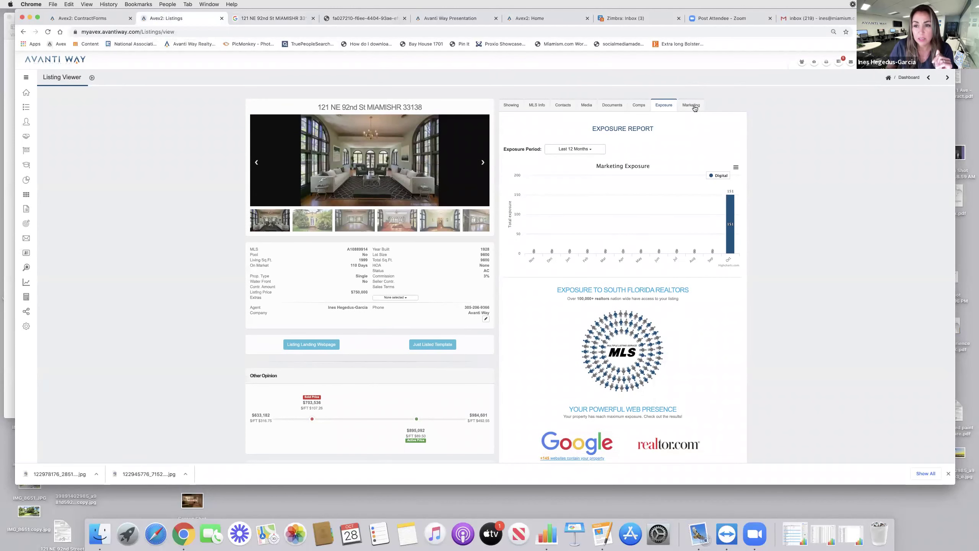
left_click(692, 105)
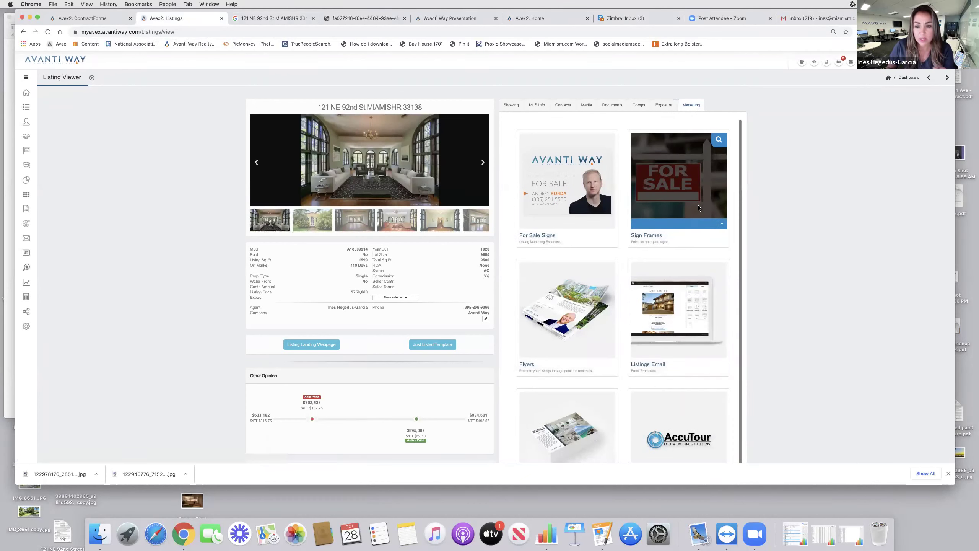
scroll(771, 293, "down", 6)
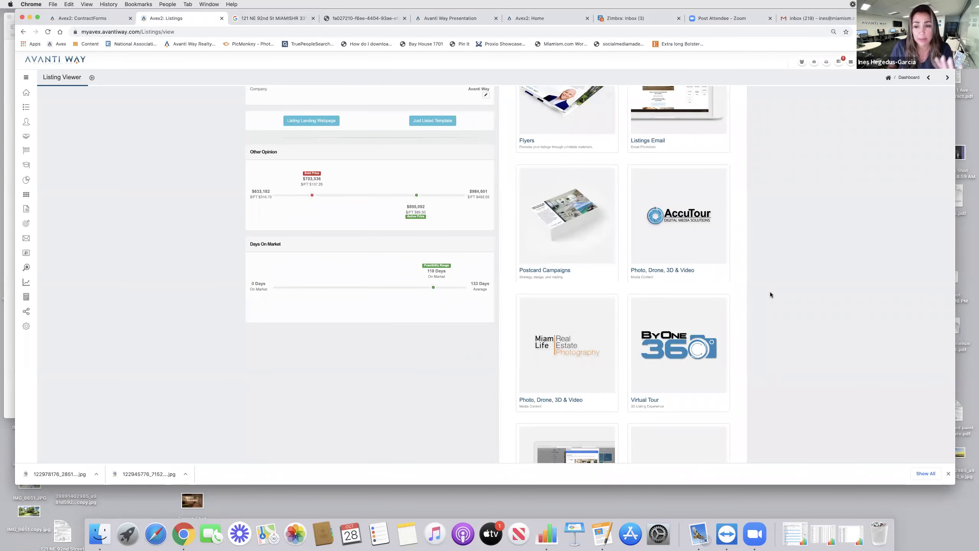
scroll(771, 294, "down", 1)
scroll(770, 292, "down", 4)
scroll(770, 292, "up", 10)
scroll(120, 264, "down", 4)
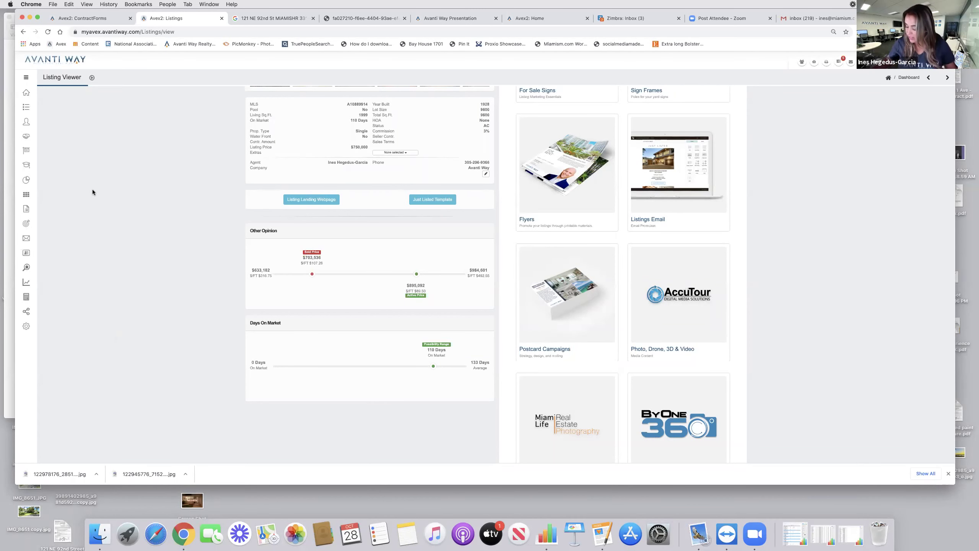
mouse_move(35, 169)
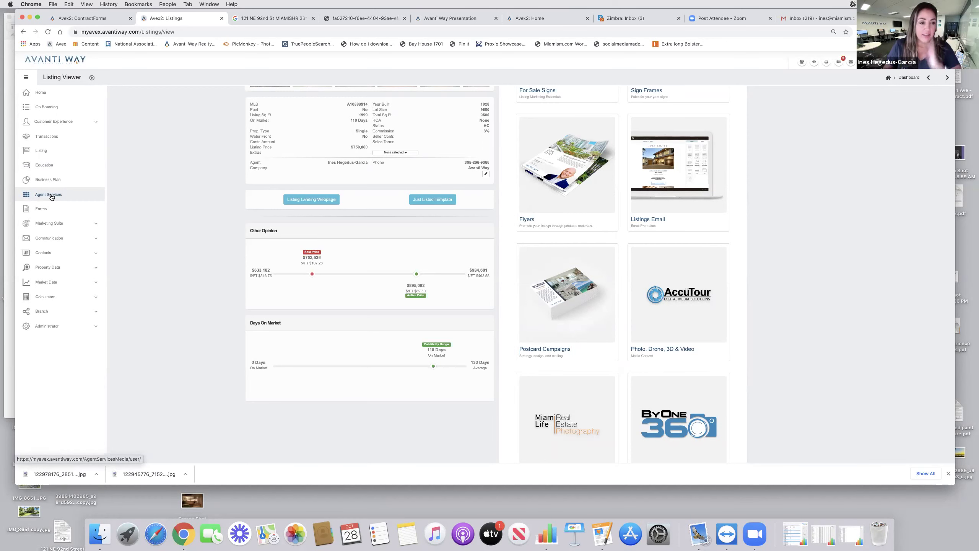
Open the CRM Contacts Manager via Agent Services > Marketing Suite and view its landing pages
left_click(49, 195)
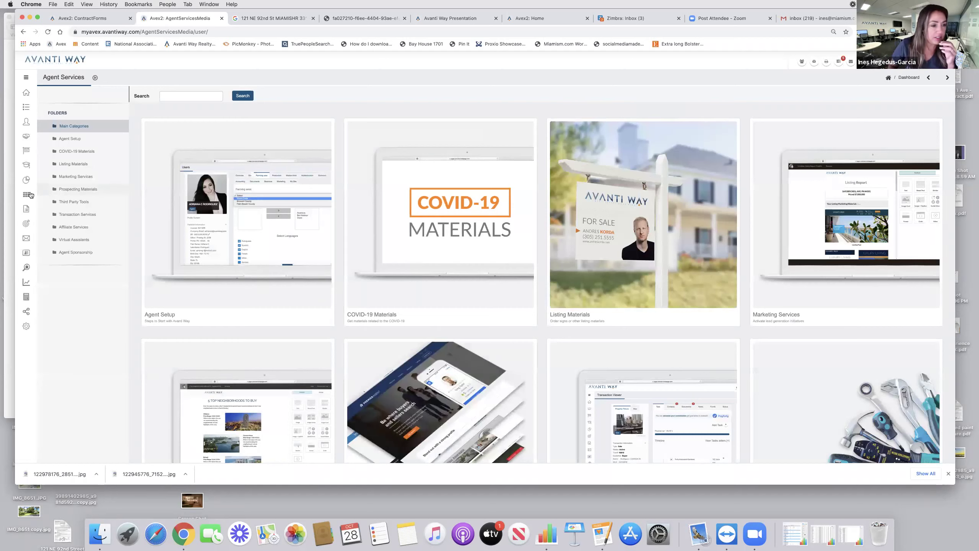
mouse_move(27, 233)
left_click(57, 224)
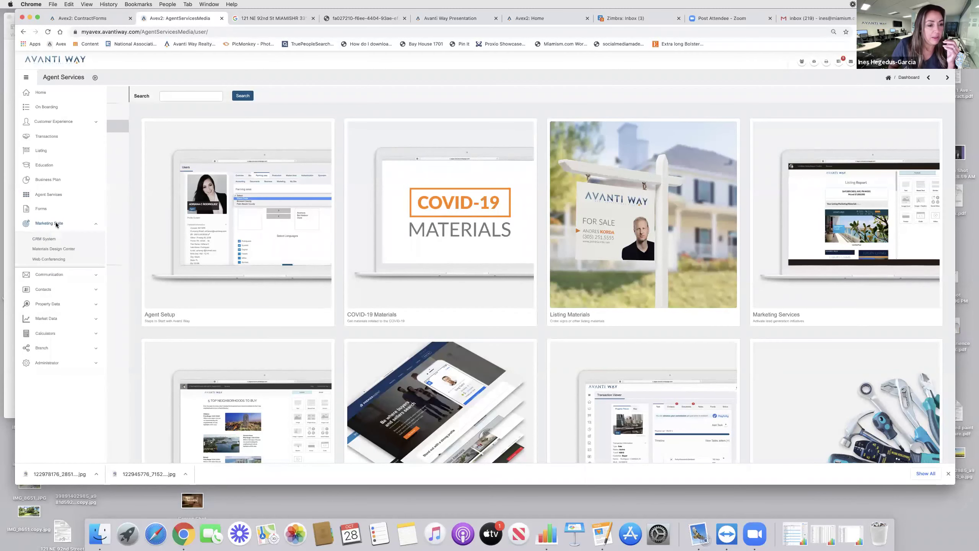
left_click(50, 241)
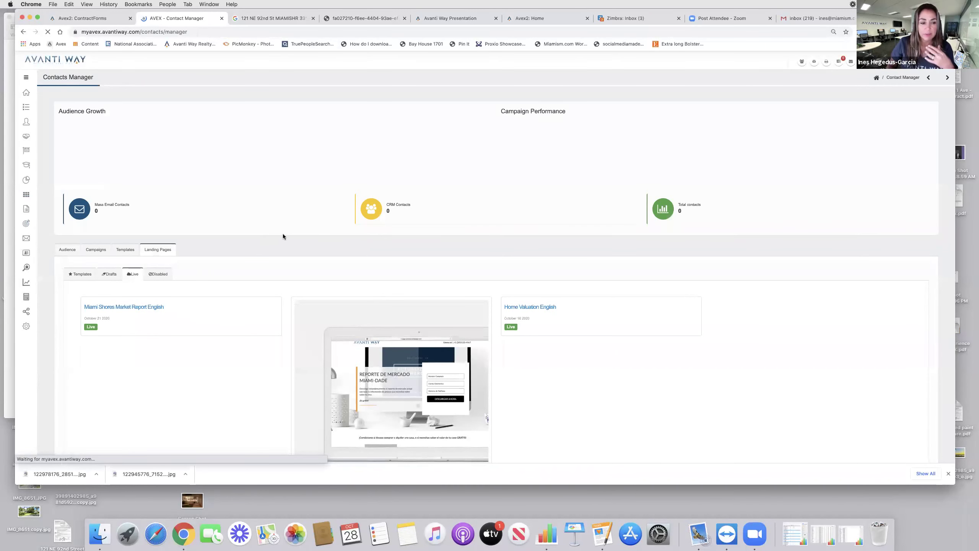
scroll(179, 196, "down", 2)
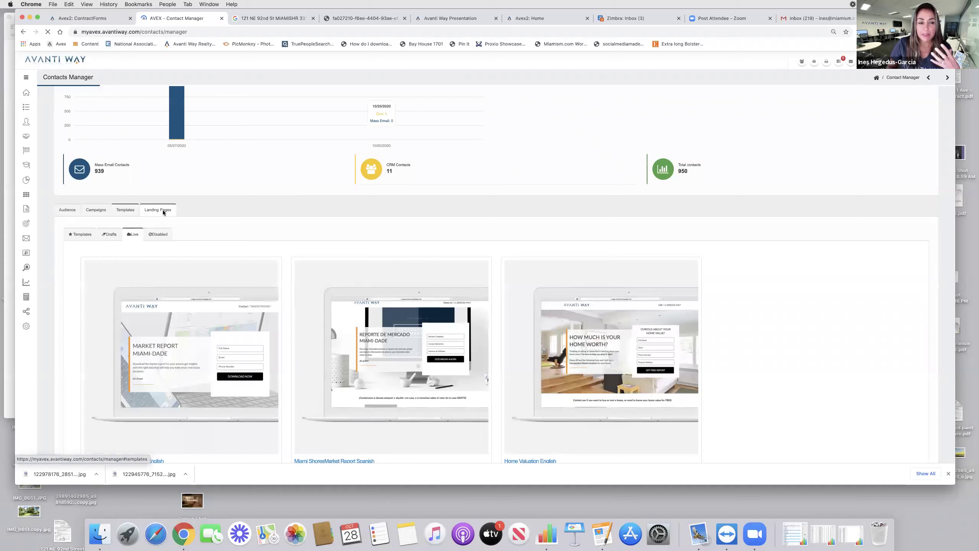
scroll(328, 193, "down", 3)
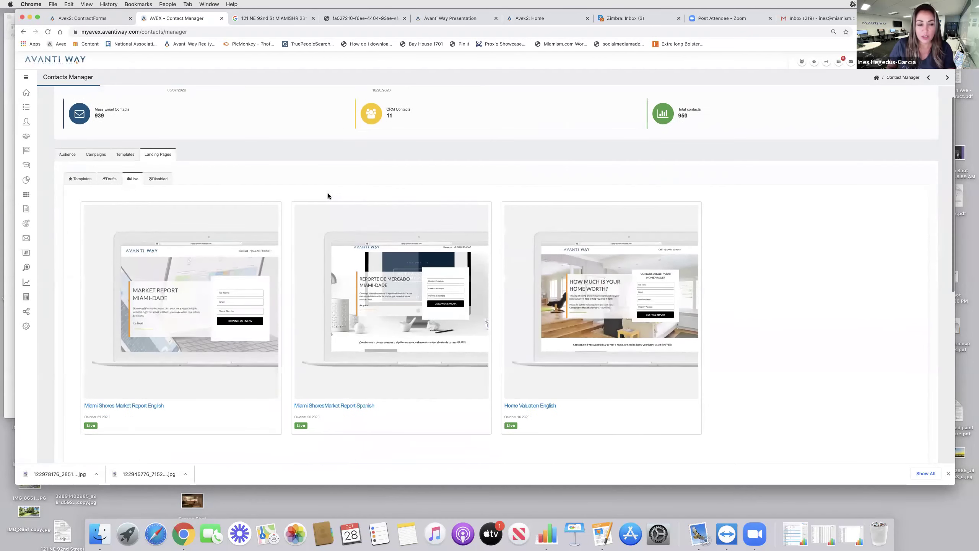
mouse_move(174, 358)
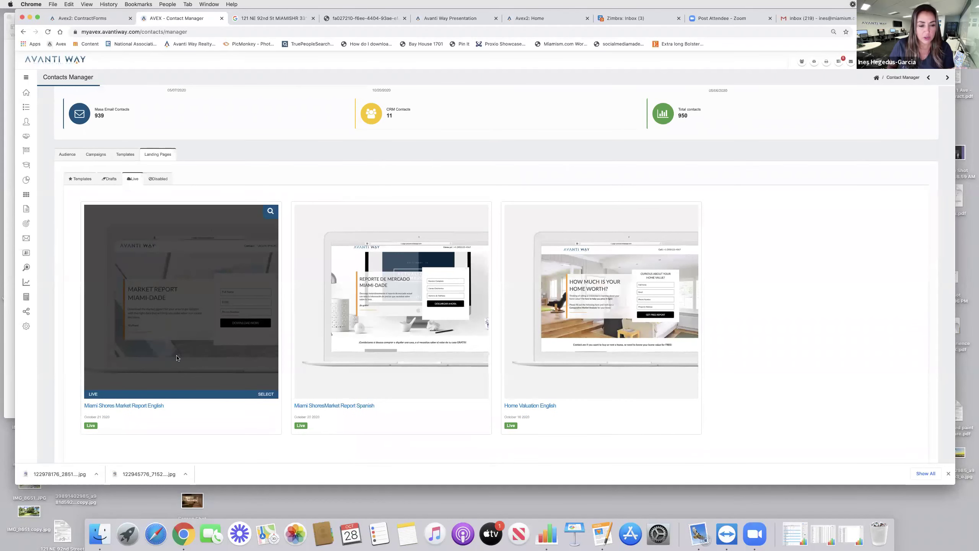
Open the Miami Shores Market Report English landing page and review its name, email and phone form
left_click(261, 393)
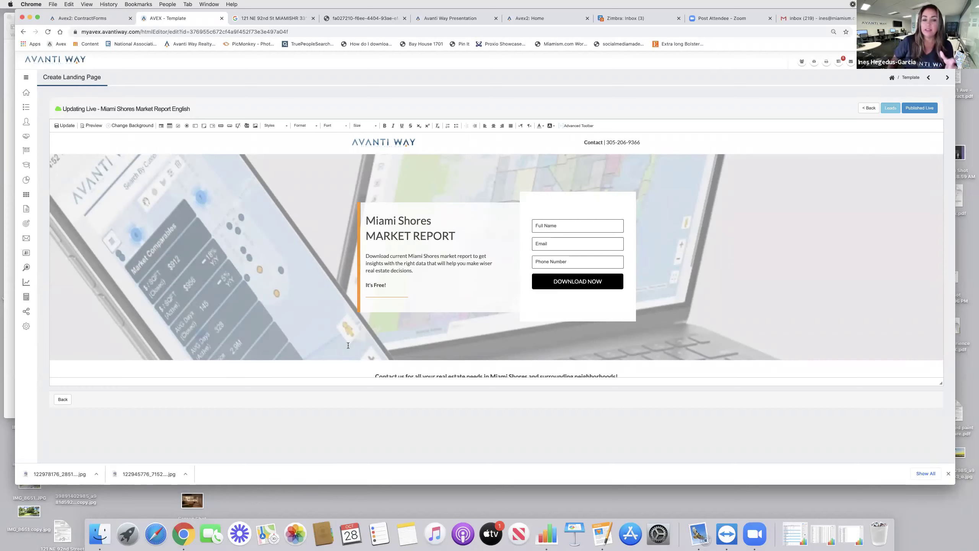
scroll(569, 231, "down", 5)
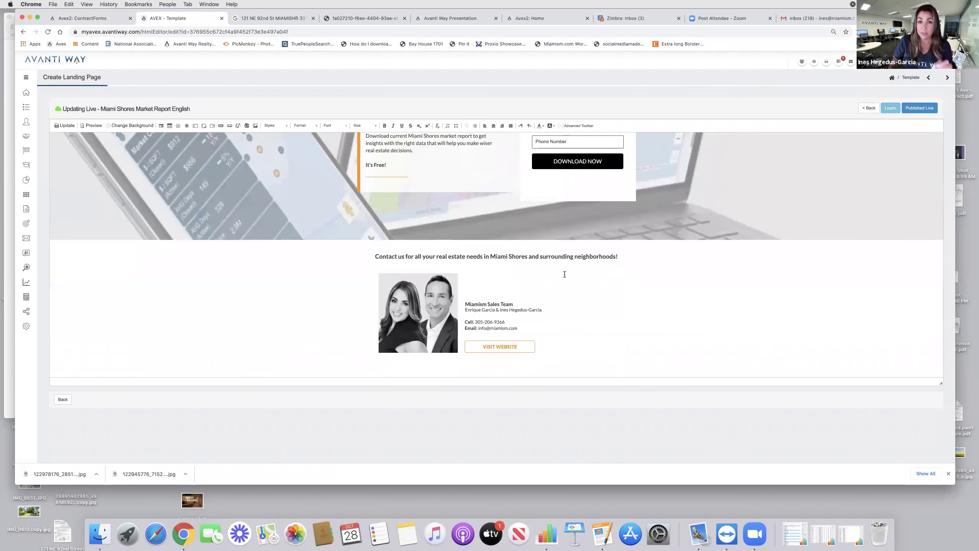
scroll(563, 275, "up", 2)
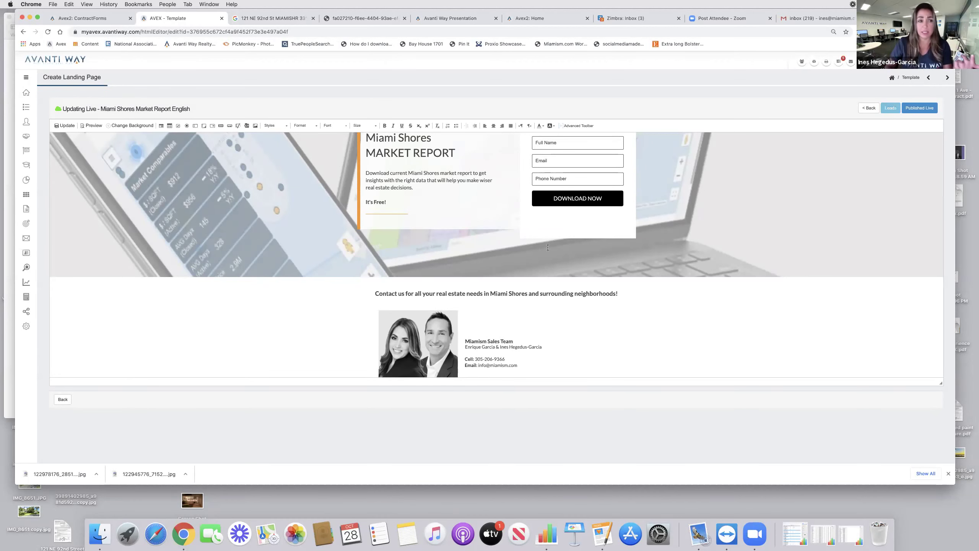
scroll(548, 247, "up", 4)
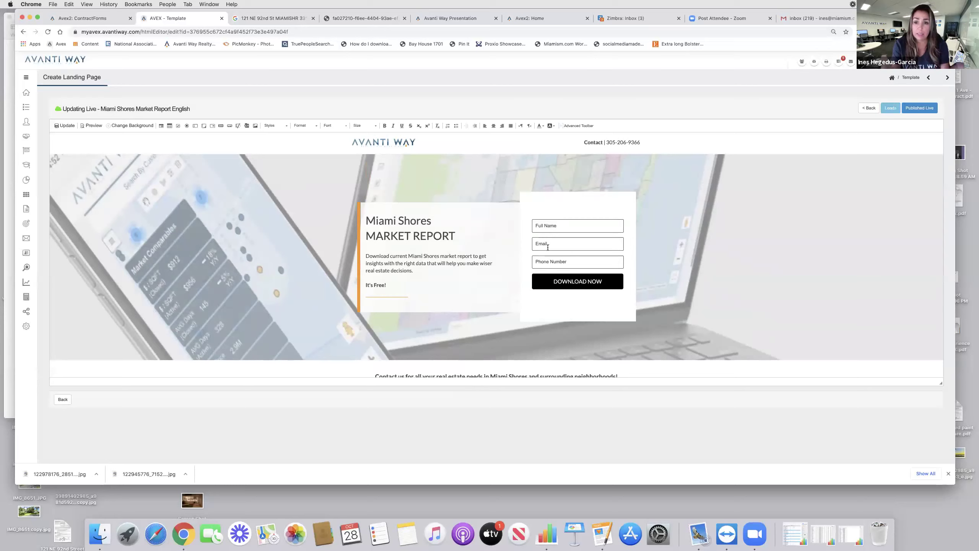
mouse_move(23, 223)
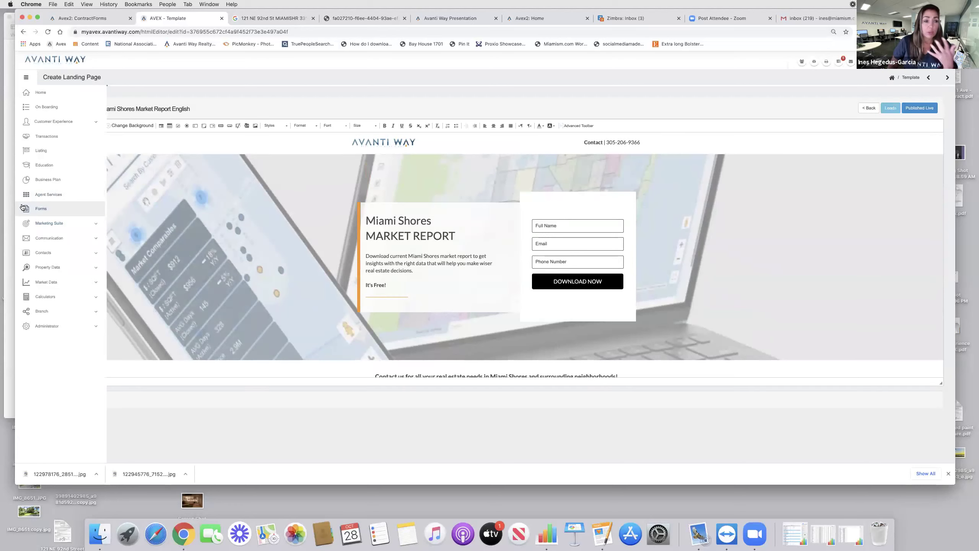
Open the Materials Design Center and browse the Digital and Social Media post templates
left_click(43, 224)
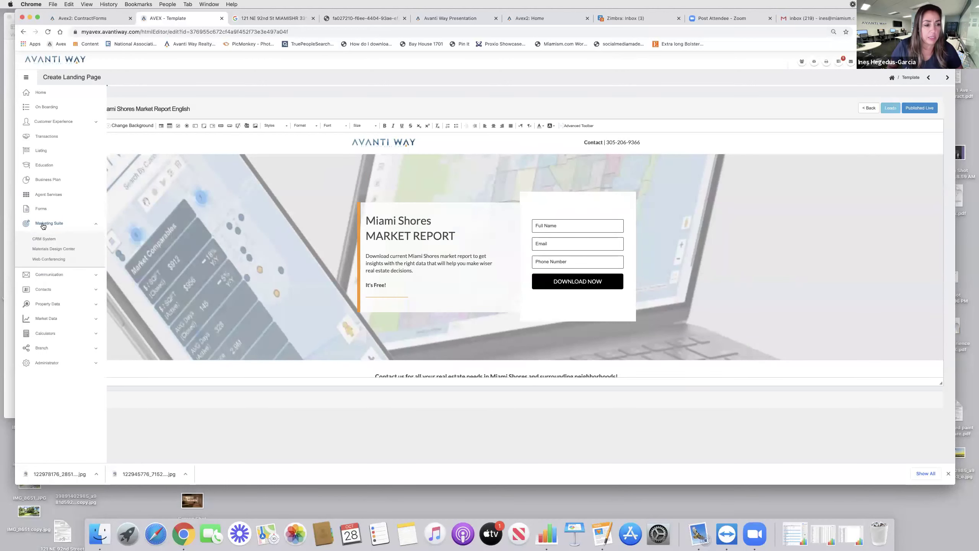
left_click(41, 250)
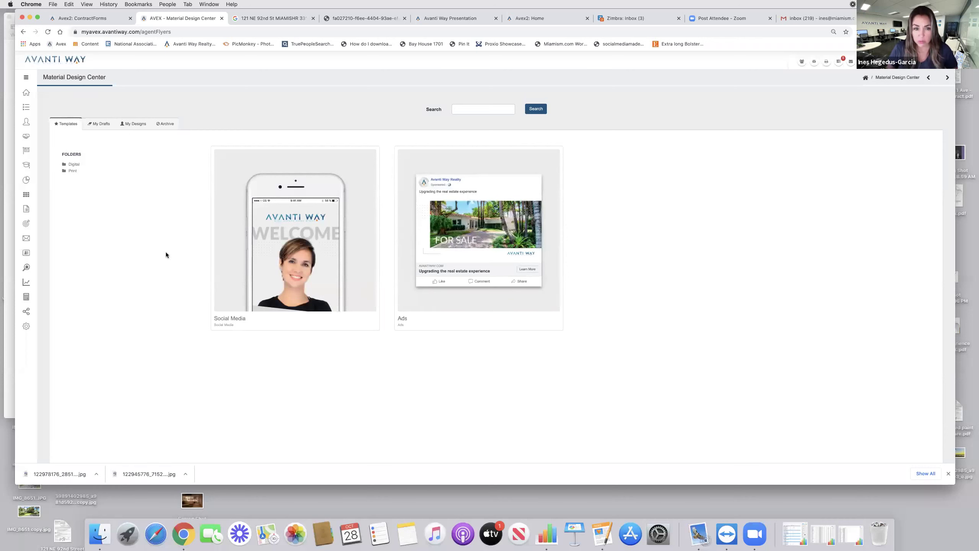
left_click(72, 166)
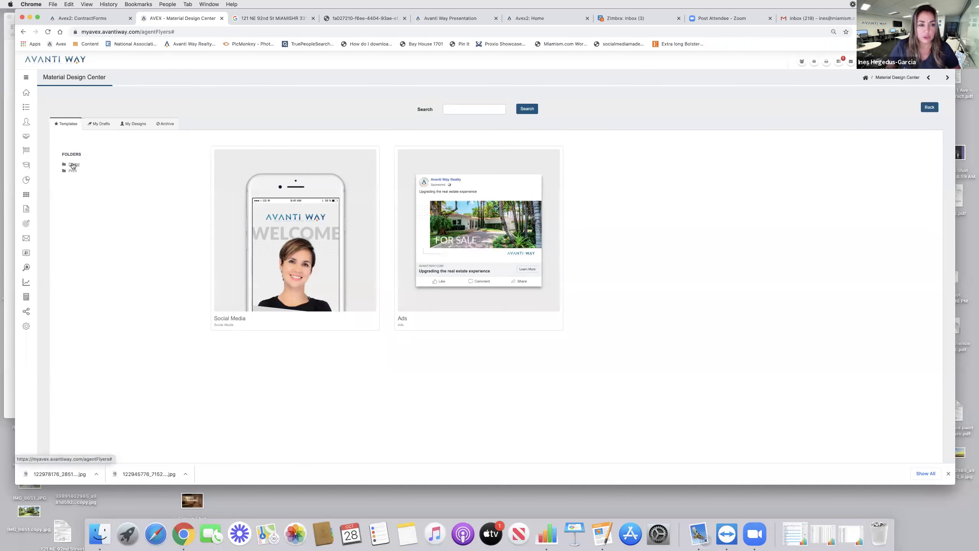
left_click(290, 275)
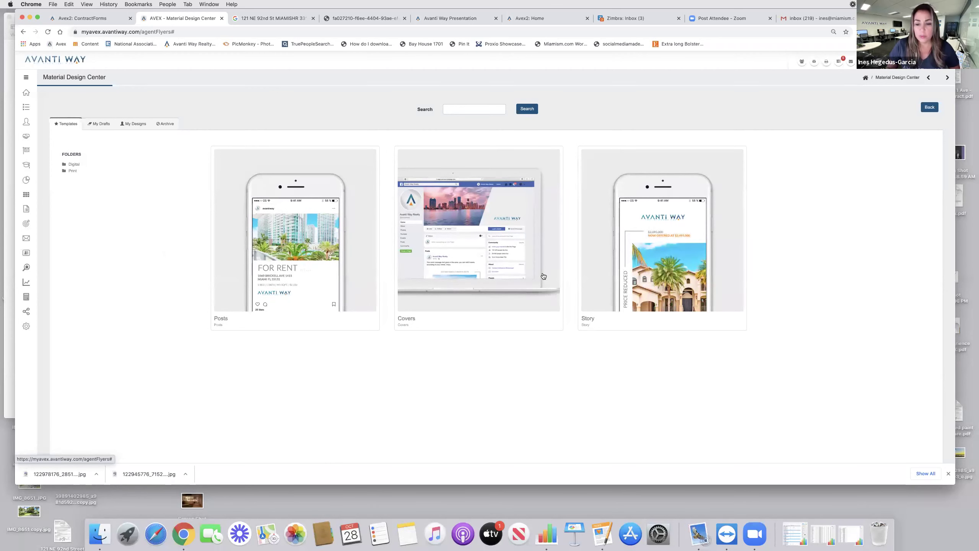
left_click(277, 275)
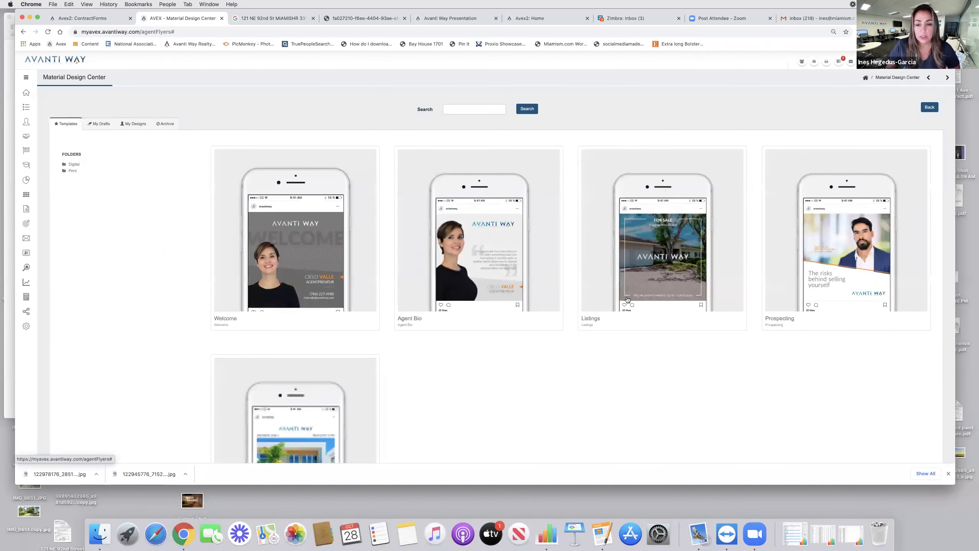
left_click(666, 274)
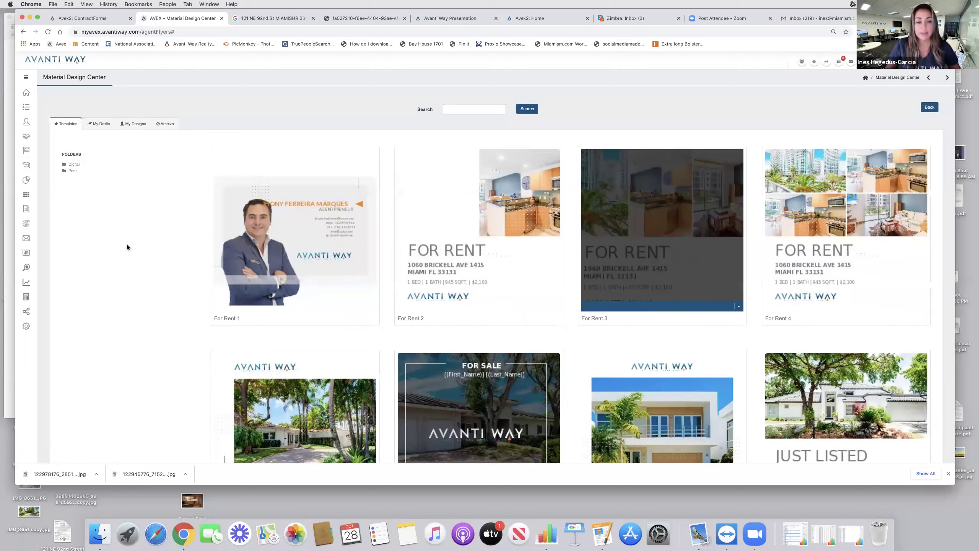
scroll(128, 247, "down", 12)
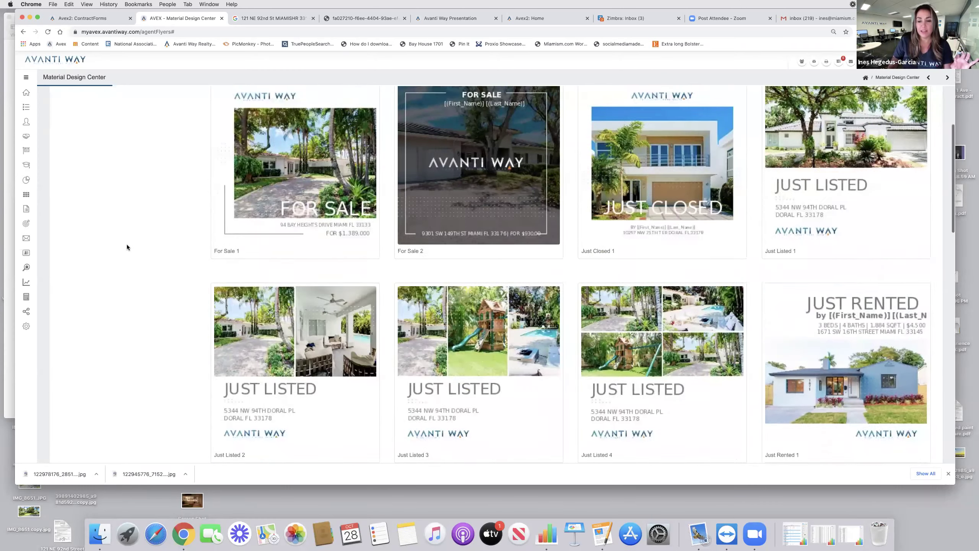
scroll(127, 247, "down", 7)
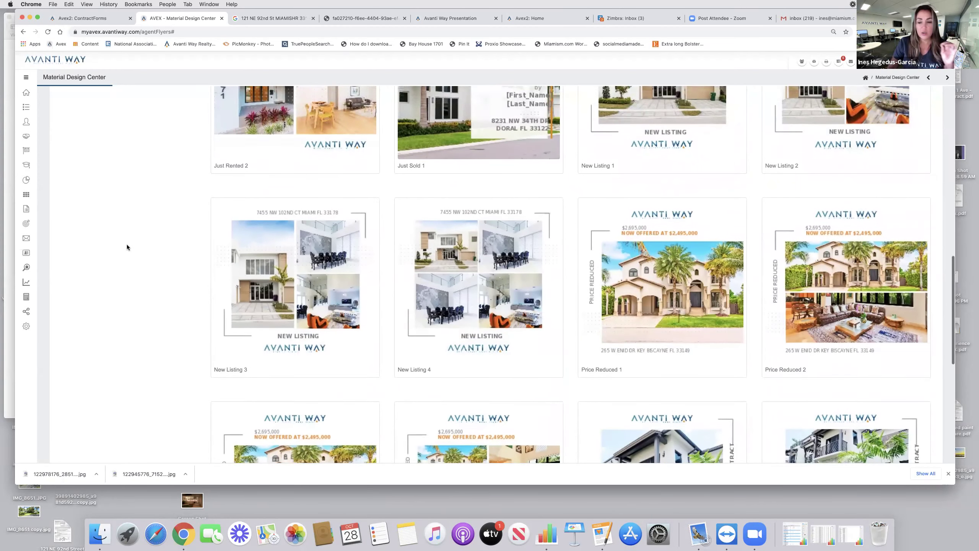
scroll(127, 245, "down", 10)
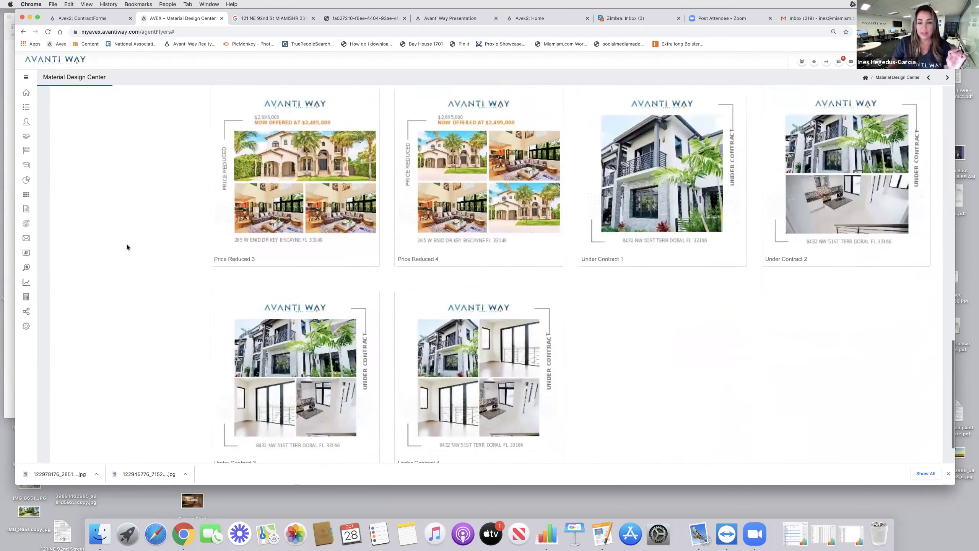
scroll(127, 244, "up", 10)
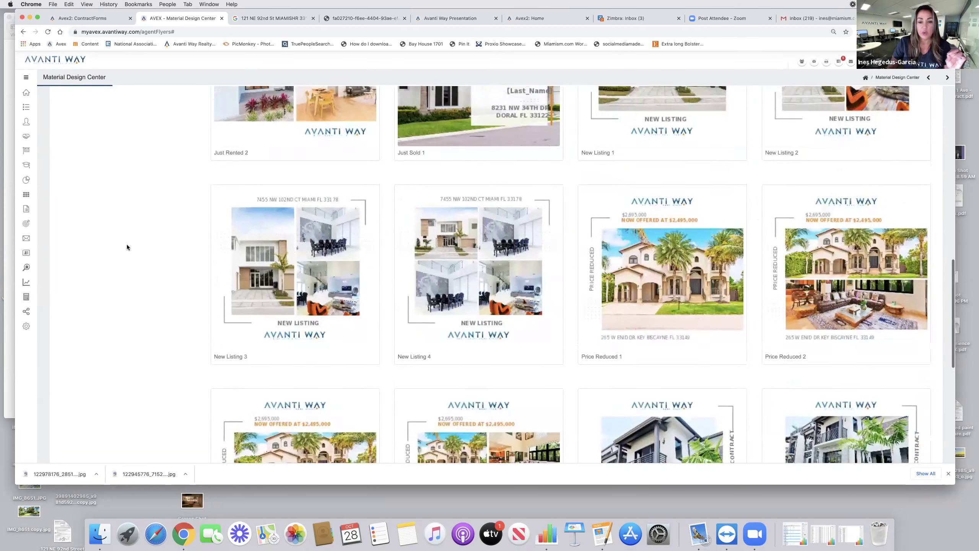
mouse_move(685, 338)
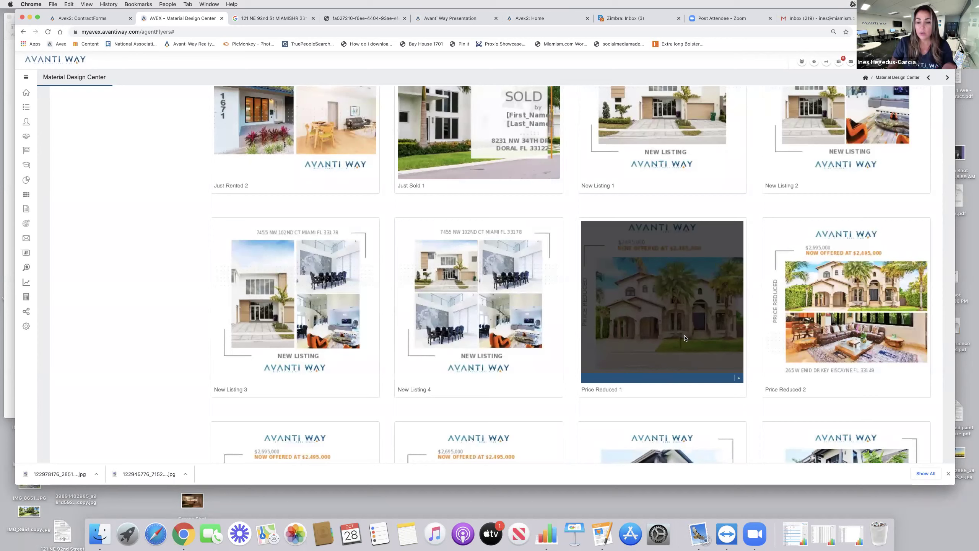
left_click(699, 379)
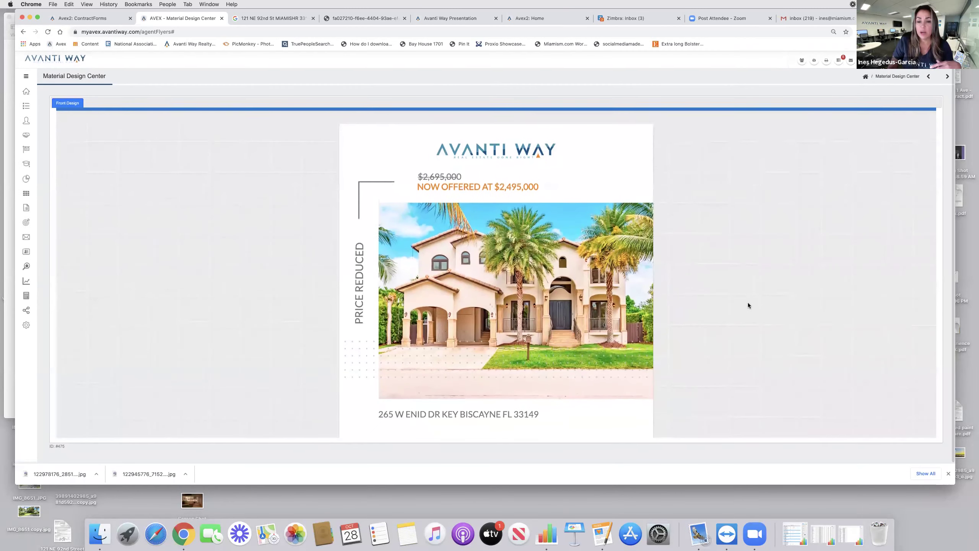
scroll(748, 306, "down", 1)
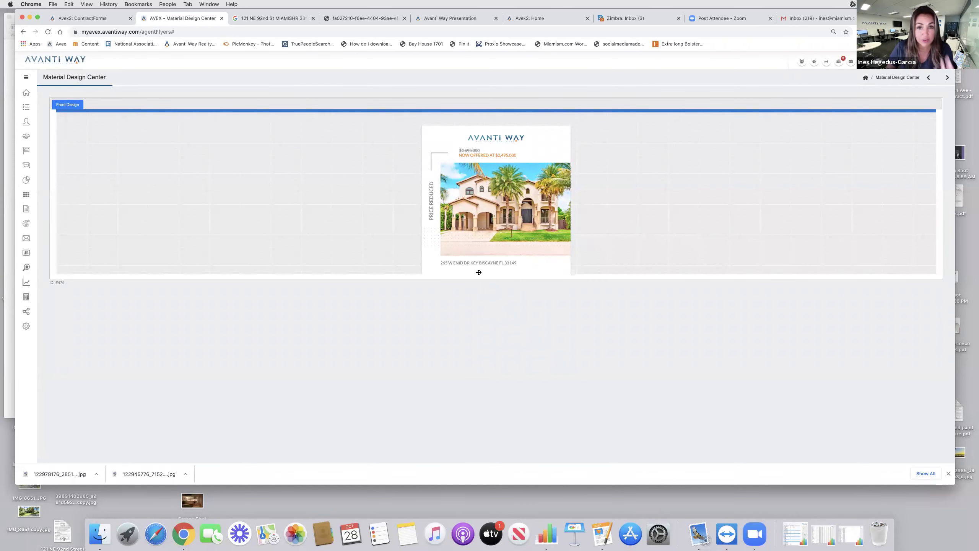
Go to Marketing Suite > Web Conferencing to show the empty Zoom meetings list
mouse_move(33, 255)
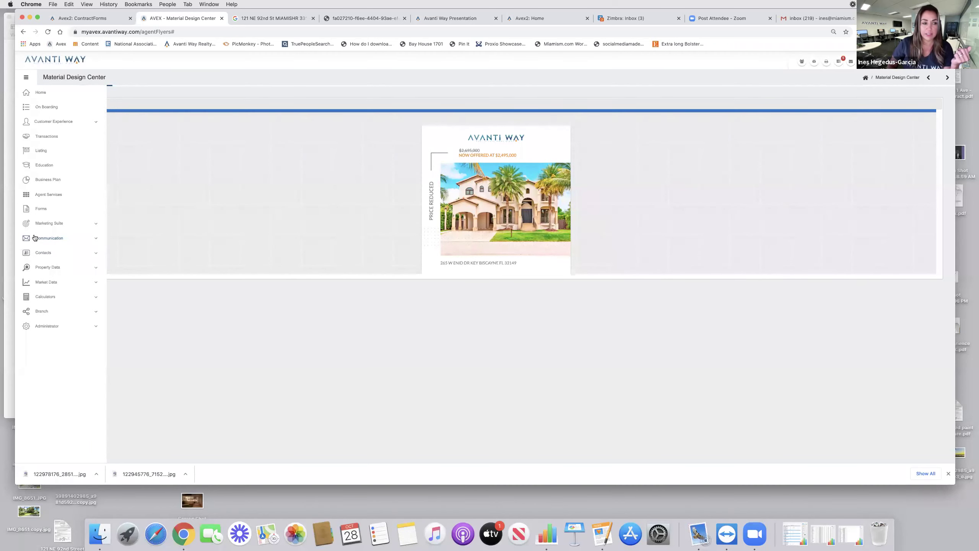
left_click(39, 224)
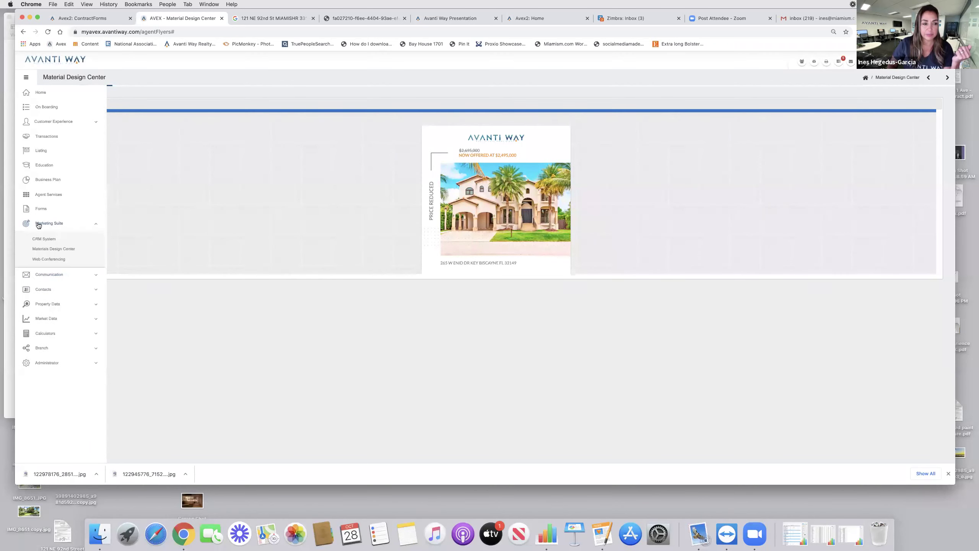
left_click(40, 261)
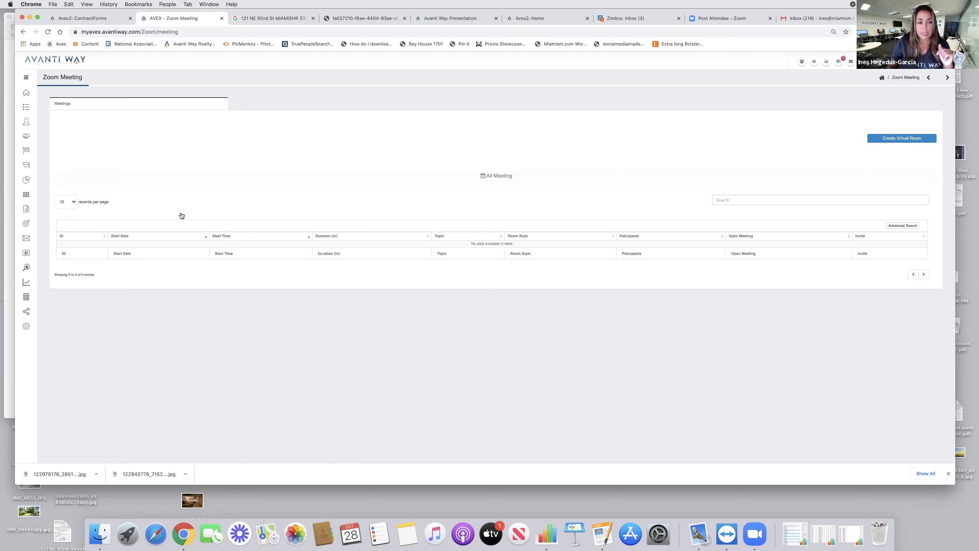
mouse_move(35, 179)
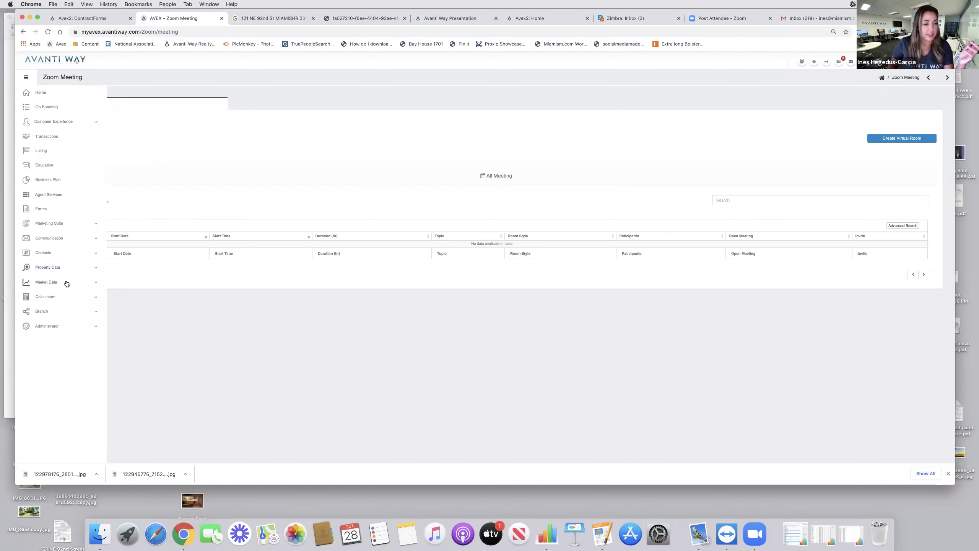
Open Market Data > MLS Agent Production and view the fifth Best Agents entry's profile
left_click(66, 283)
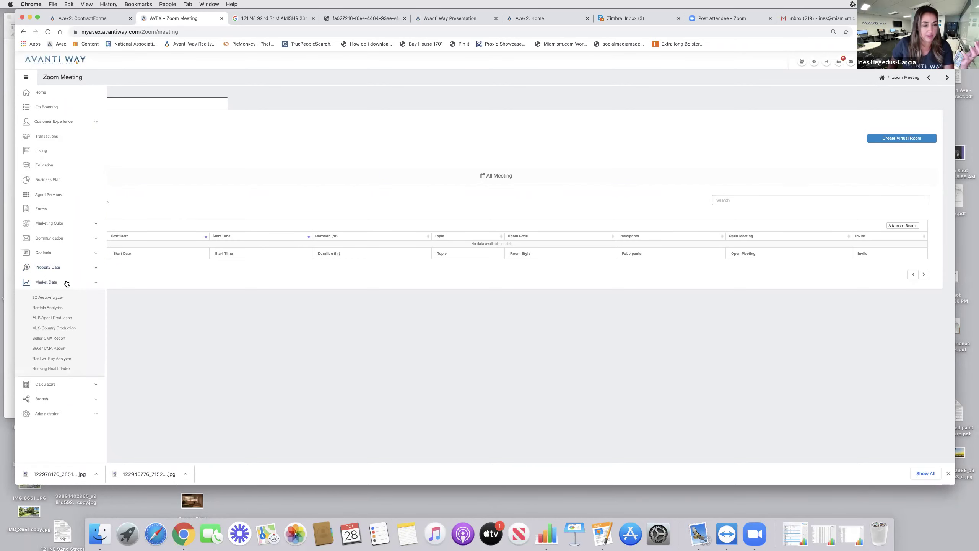
left_click(60, 320)
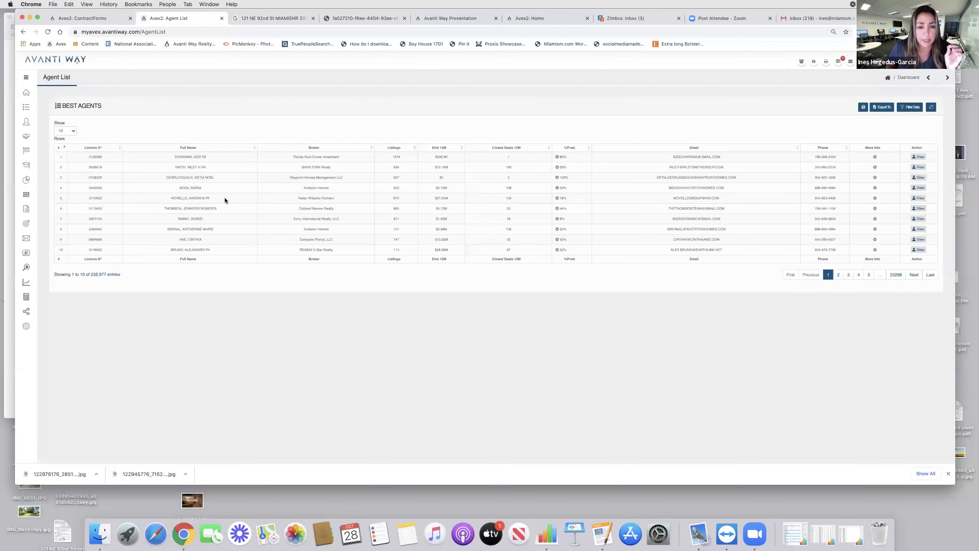
left_click(918, 198)
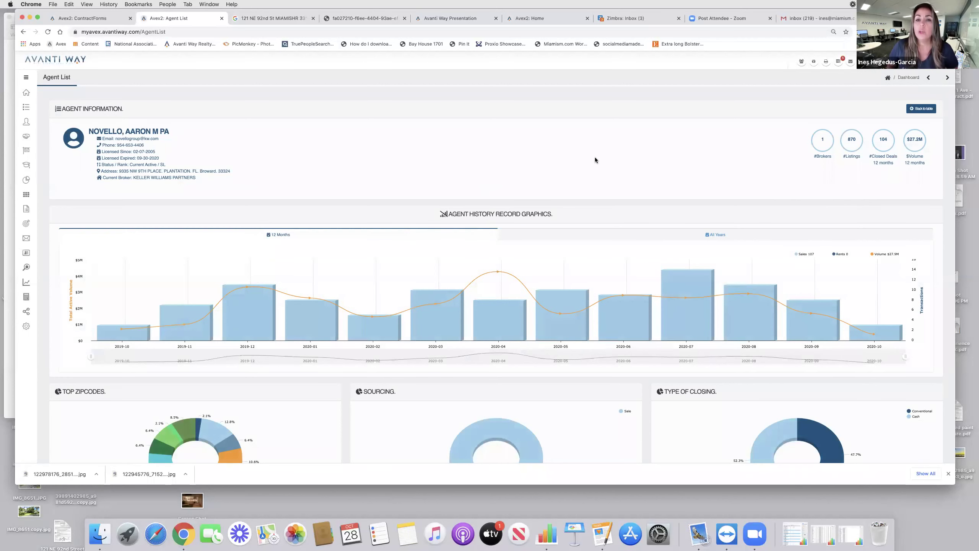
Switch the agent history chart to All Years, spanning 2012-12 to 2020-10
left_click(714, 236)
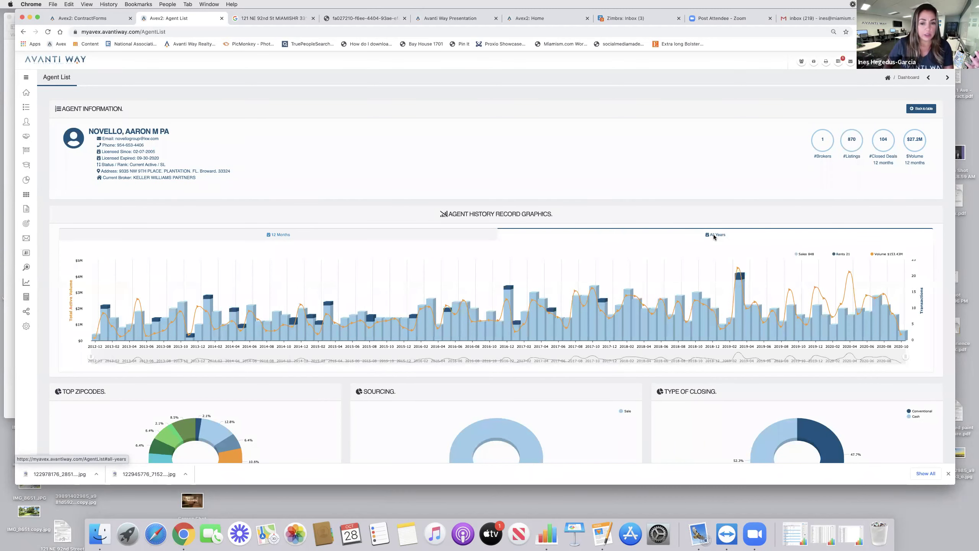
scroll(732, 243, "down", 3)
scroll(772, 255, "up", 3)
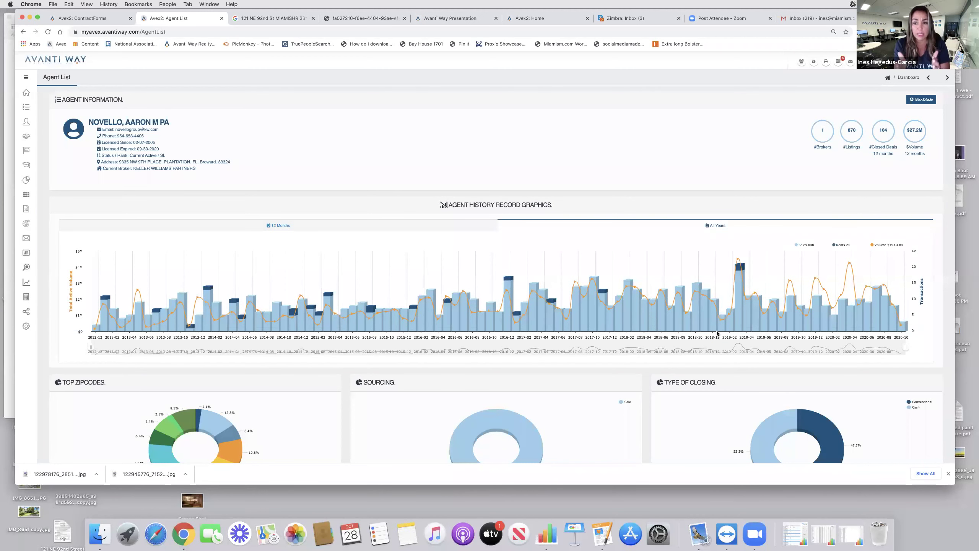
mouse_move(740, 288)
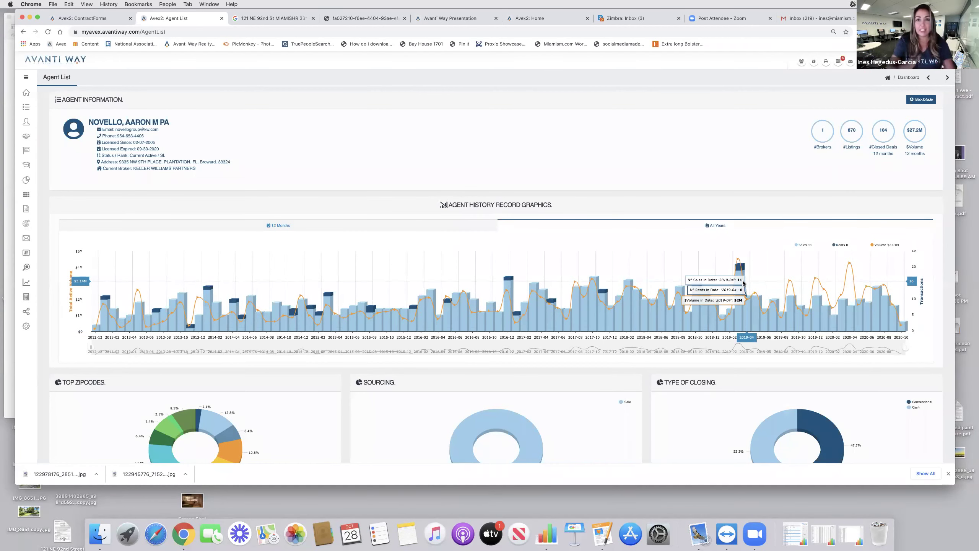
scroll(743, 282, "down", 10)
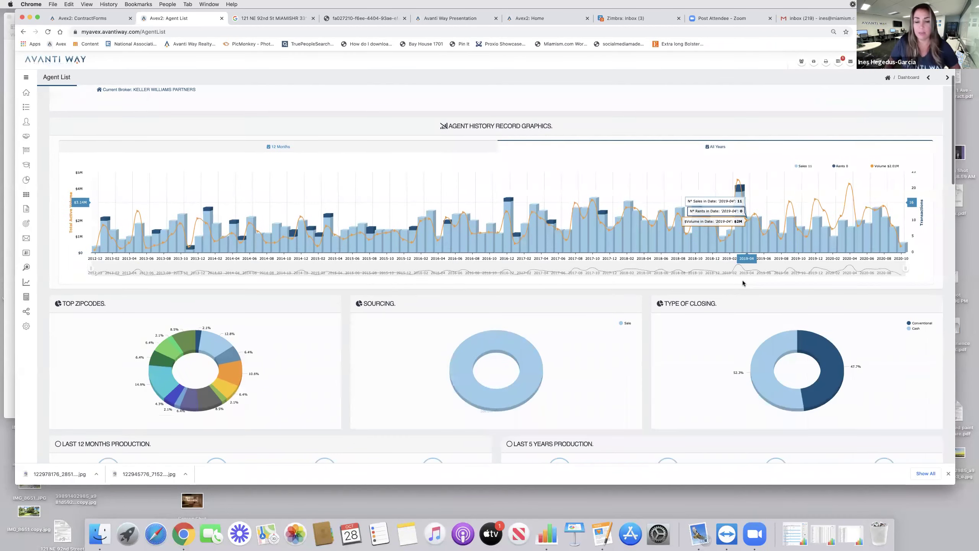
scroll(515, 403, "down", 5)
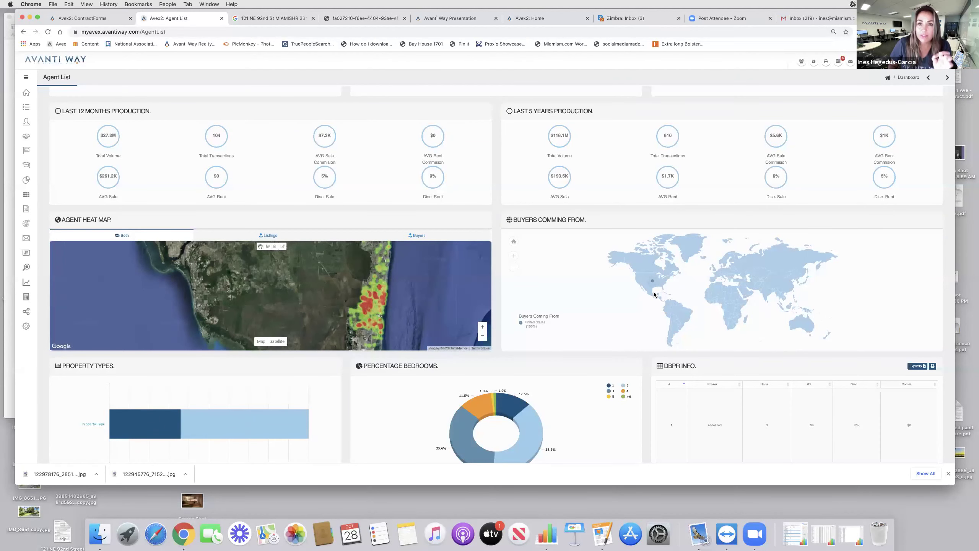
scroll(598, 275, "down", 2)
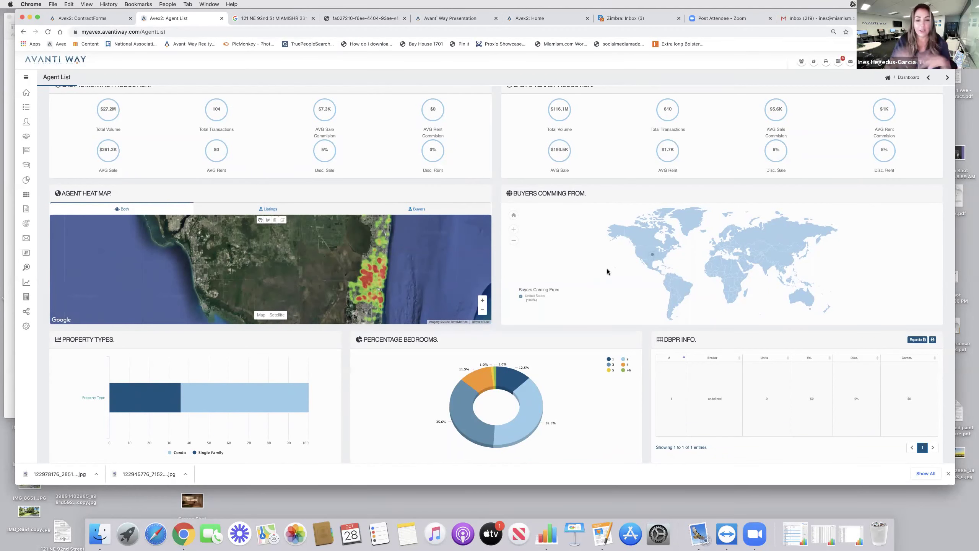
scroll(607, 272, "down", 6)
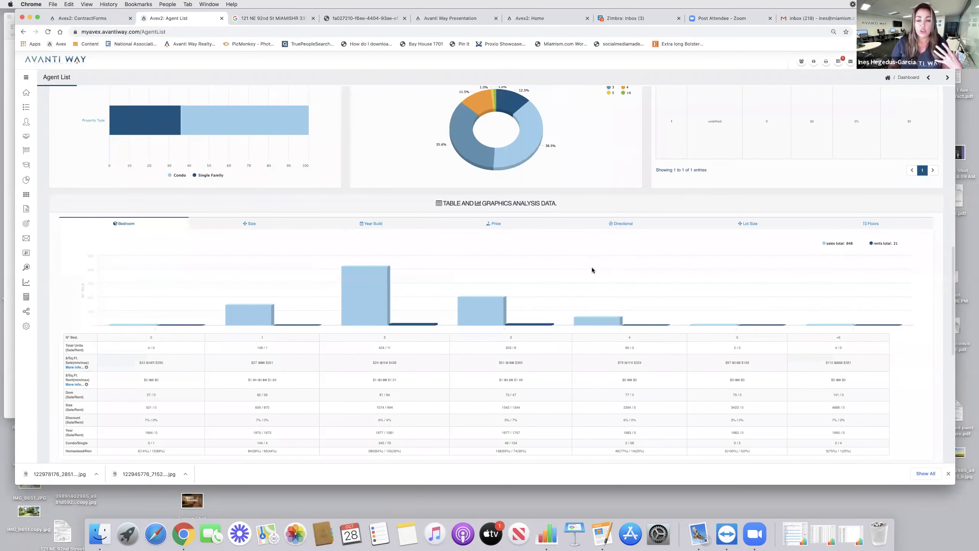
scroll(592, 269, "down", 2)
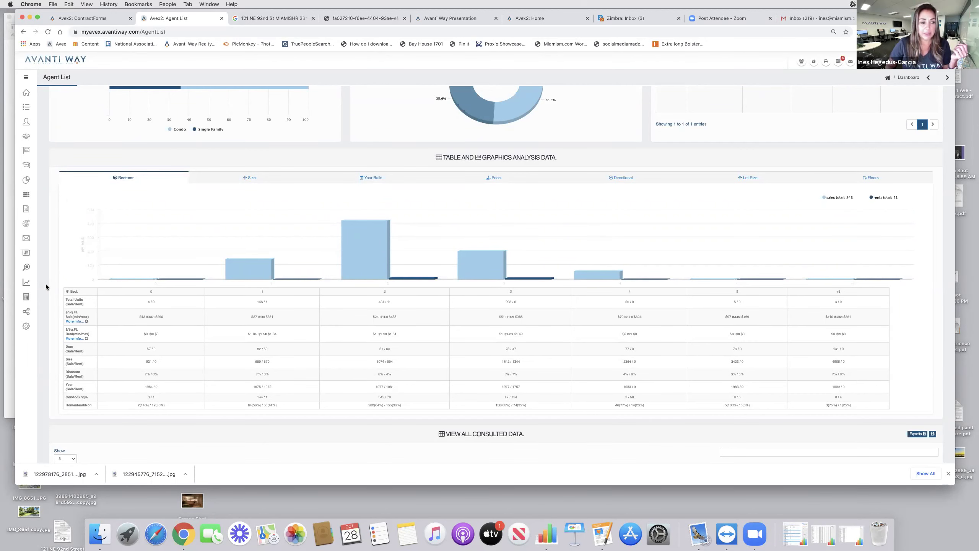
mouse_move(21, 294)
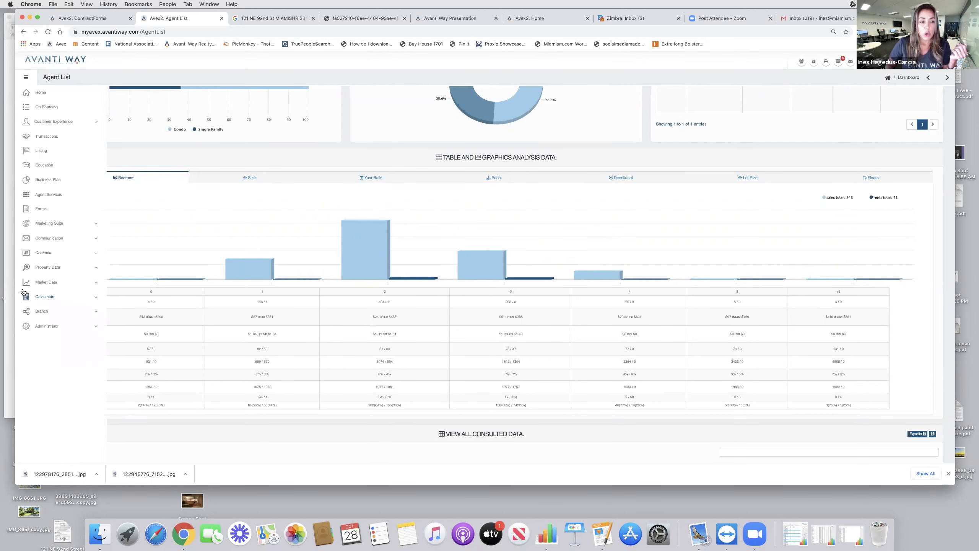
Open the Investment Report calculator from the sidebar's Calculators list
left_click(44, 297)
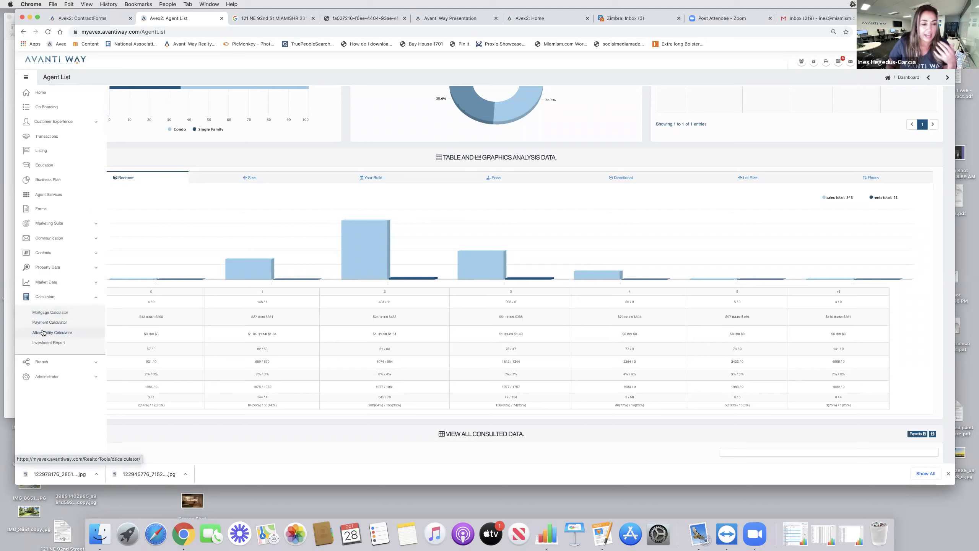
left_click(53, 343)
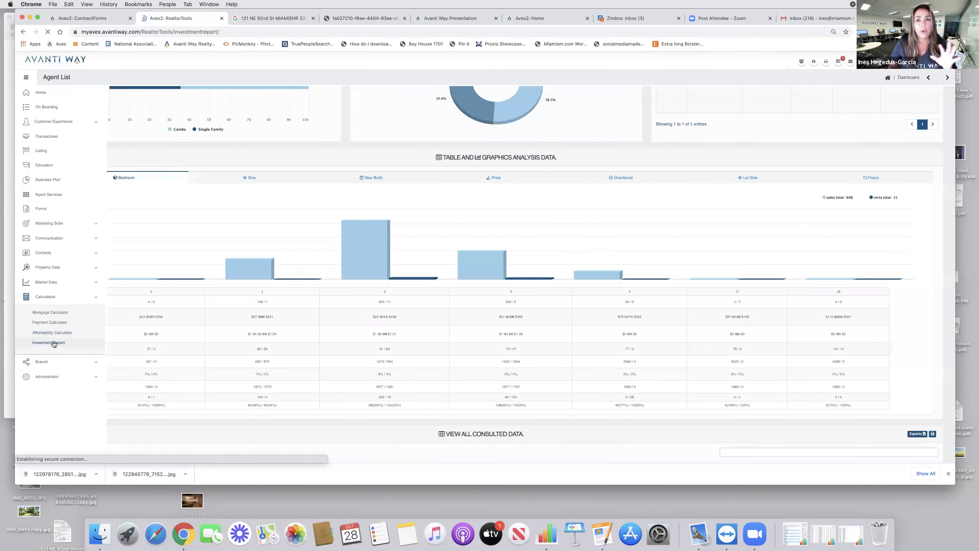